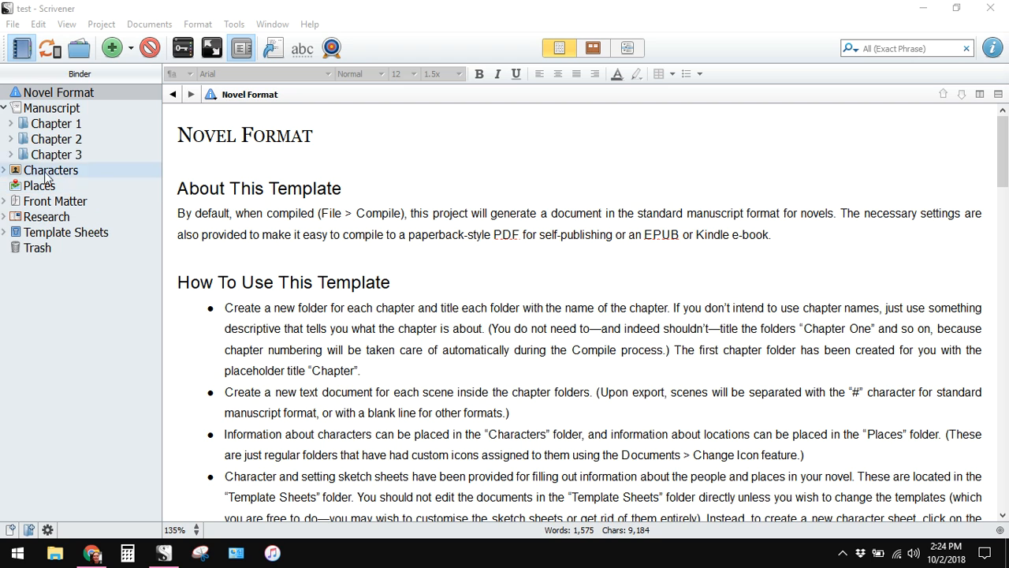
Step: Expand Chapter 1 in the binder and view its Scene 1, Scene 2 and Scene 3 documents
click(10, 123)
click(58, 139)
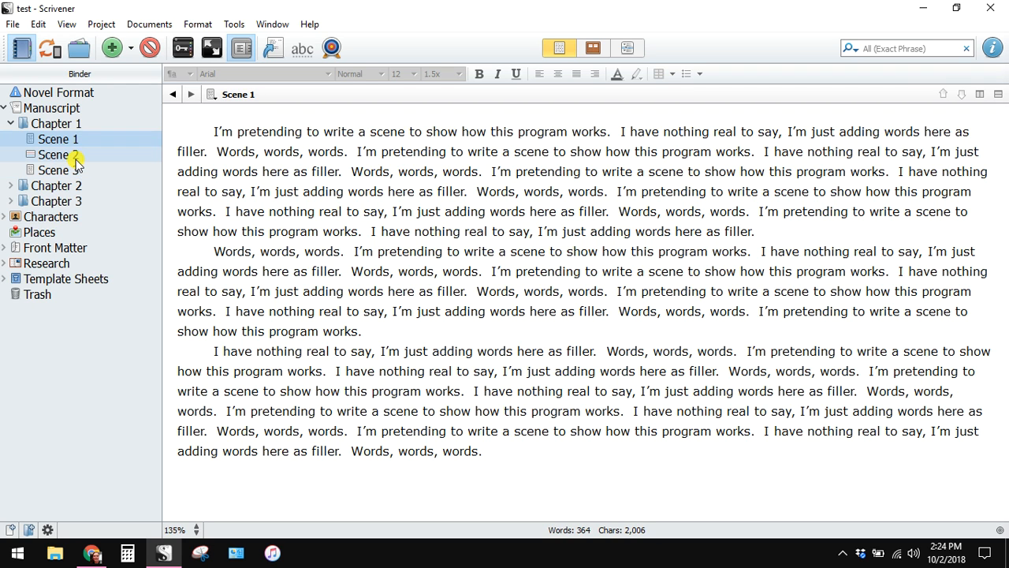
click(77, 160)
click(68, 170)
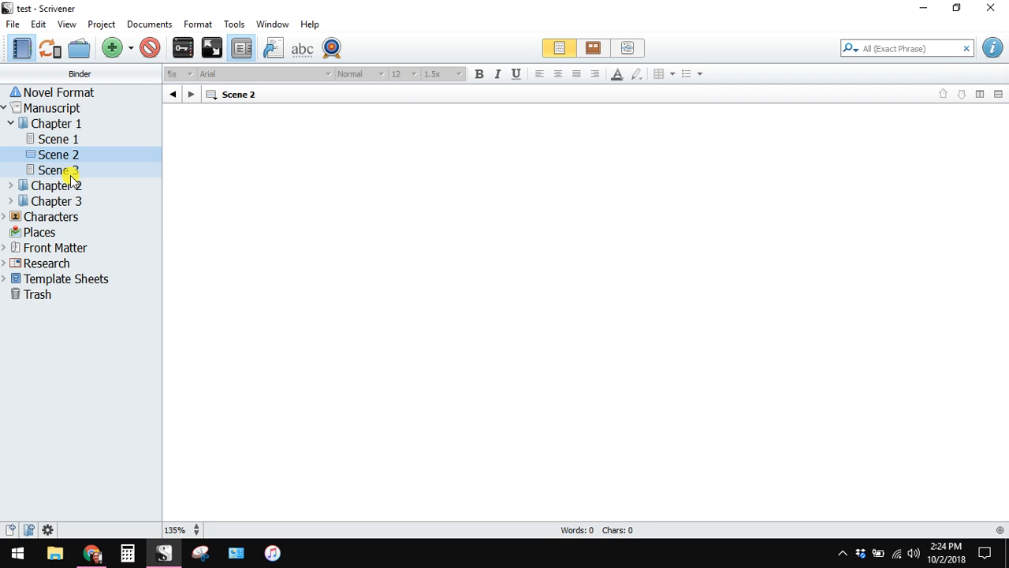
Step: Move Scene 3 out of Chapter 1 to the chapter level and put it back inside Chapter 1
drag(71, 170, 35, 171)
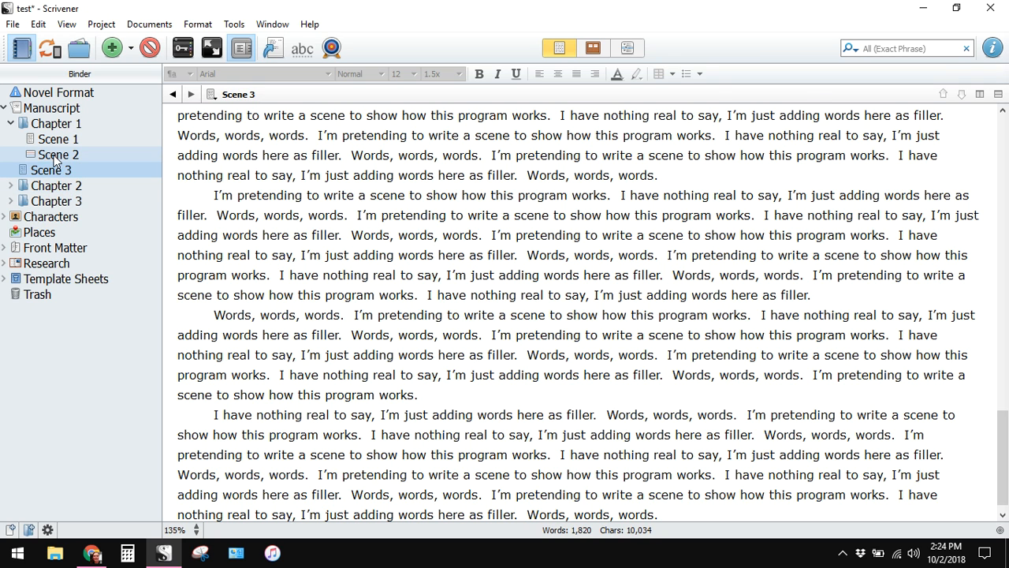
click(48, 166)
drag(48, 167, 70, 162)
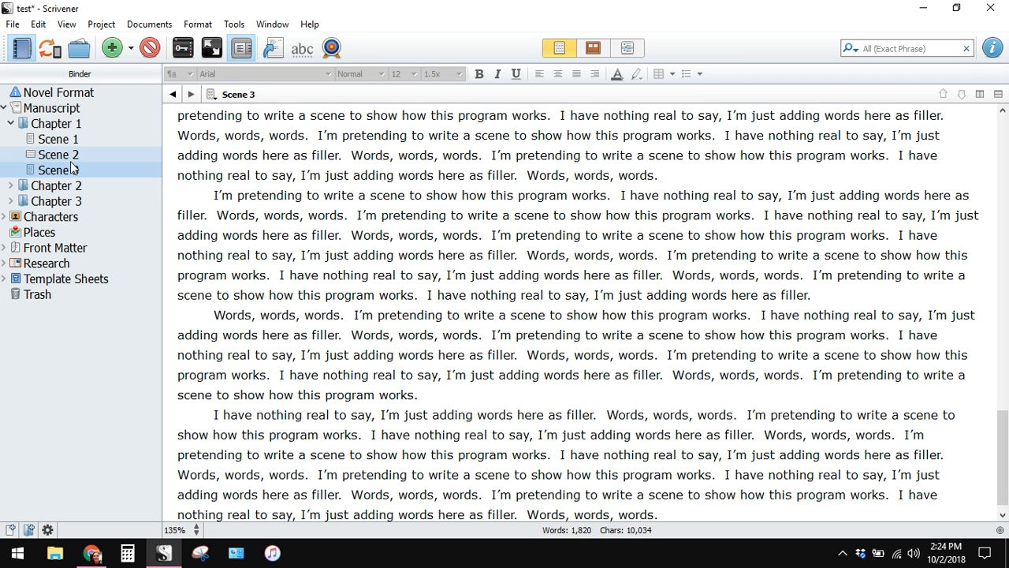
click(81, 344)
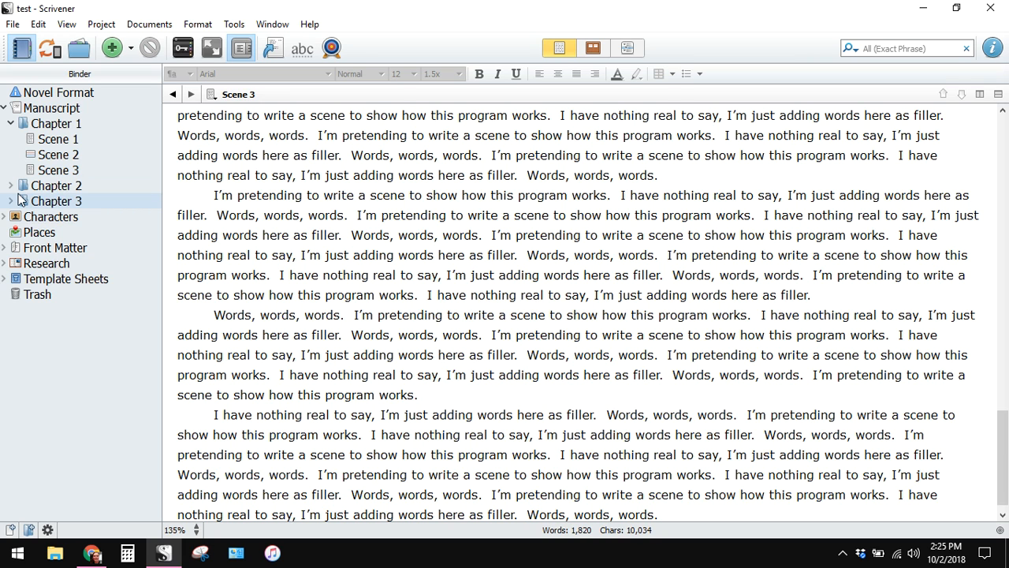
Step: Collapse Chapter 1, and fold and unfold the Manuscript folder in the binder
click(10, 124)
click(4, 108)
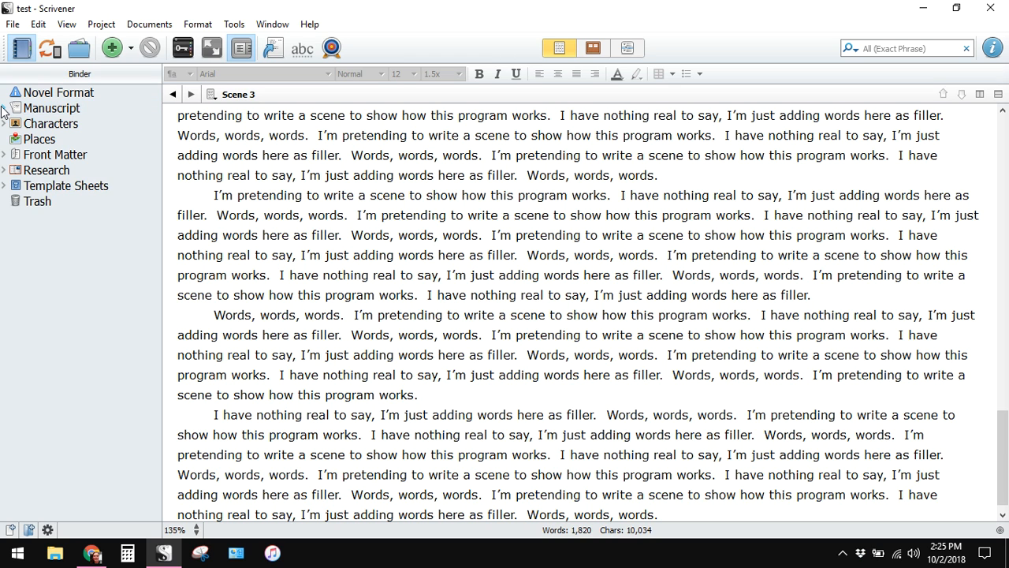
click(5, 108)
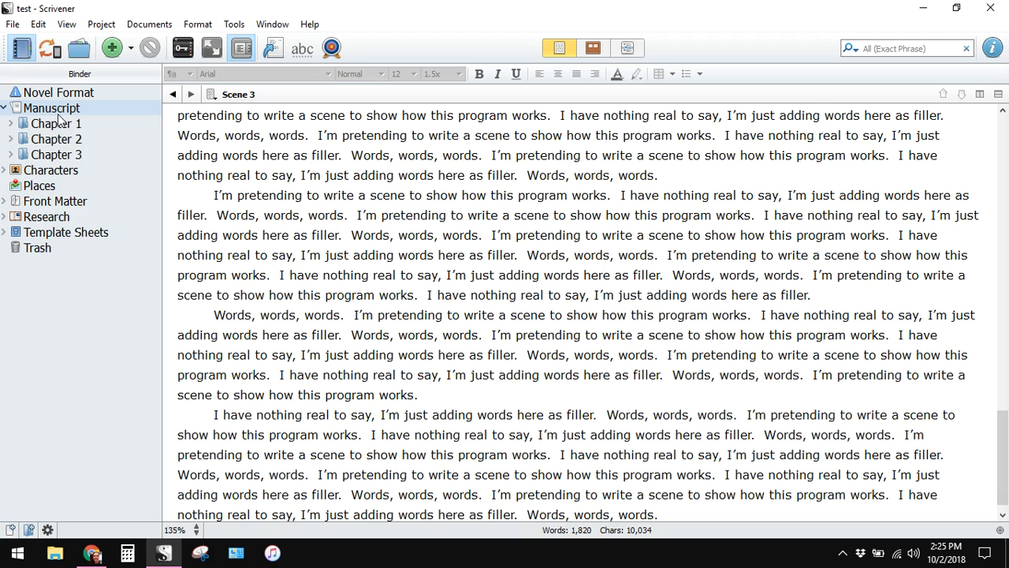
Step: Look through Scene 3's text and open the whole Manuscript as one continuous text
click(396, 229)
scroll(397, 229, down, 3)
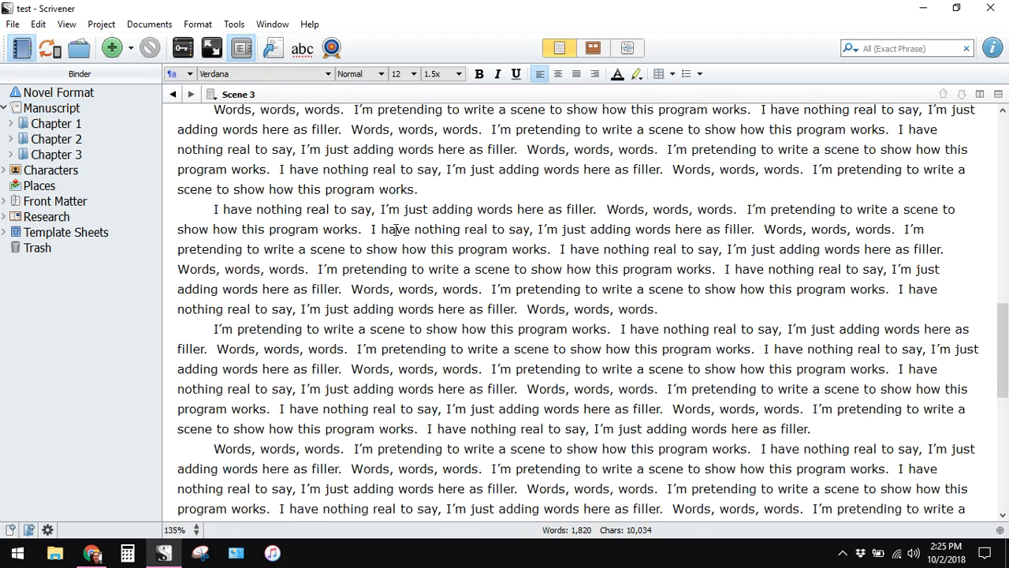
scroll(395, 229, up, 3)
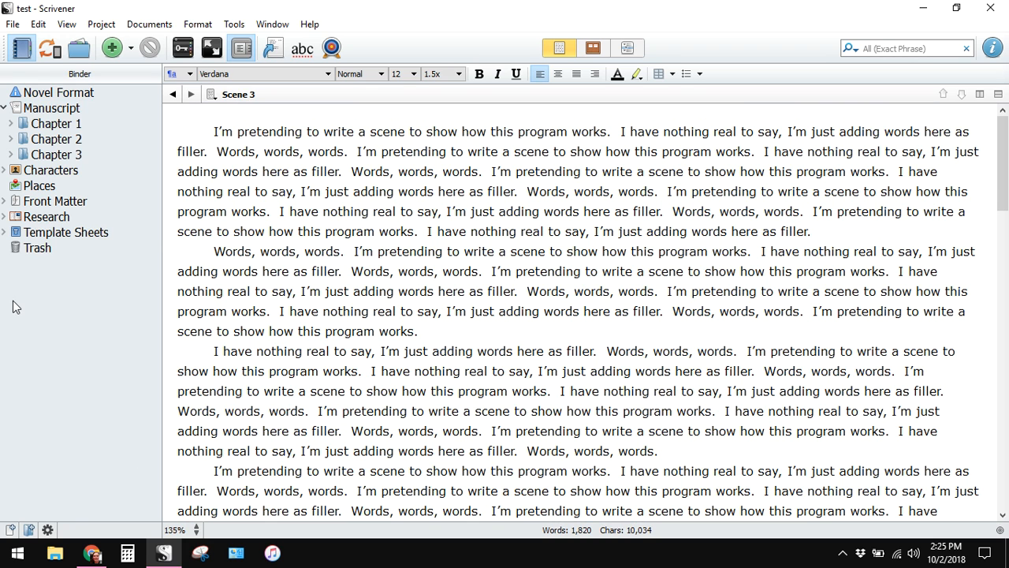
click(71, 111)
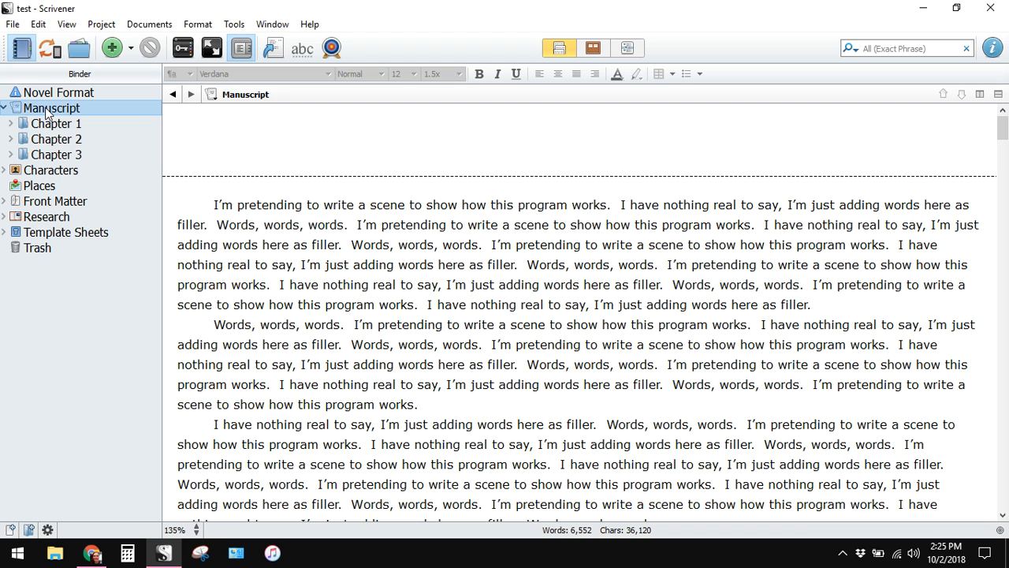
Step: View the Characters, Places, Front Matter and Research folders, and check which items Research contains
click(30, 175)
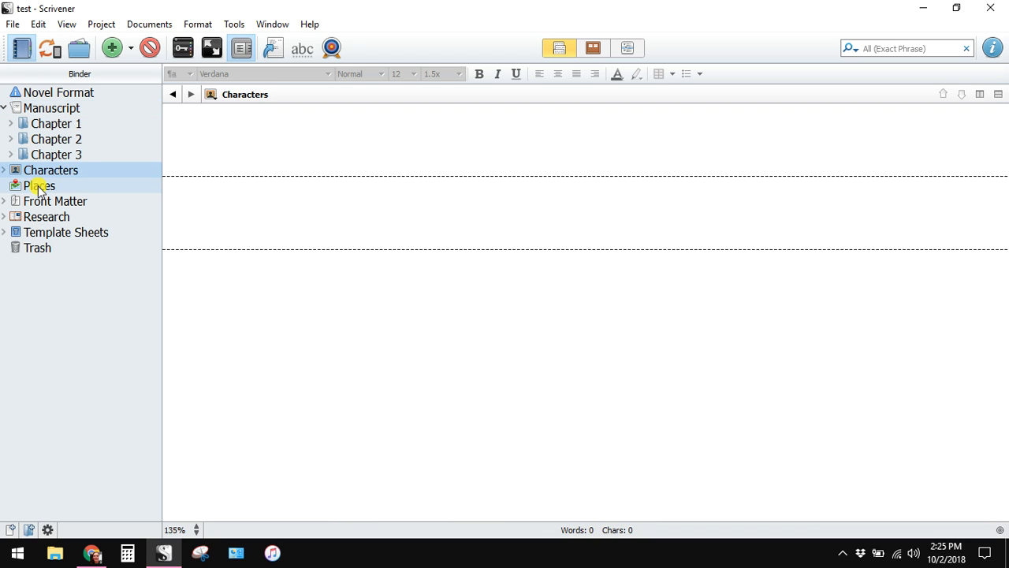
click(38, 188)
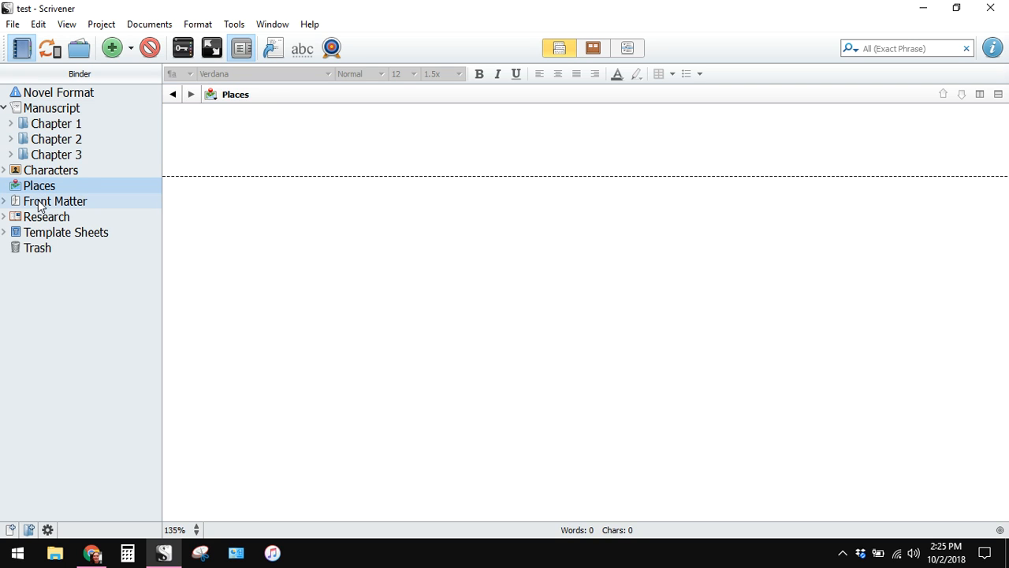
click(48, 204)
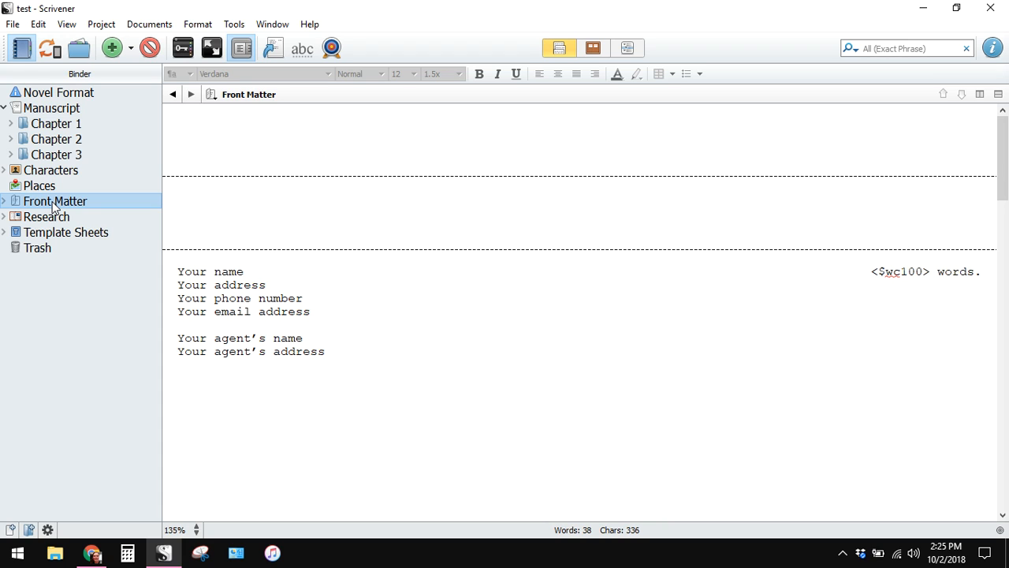
click(47, 218)
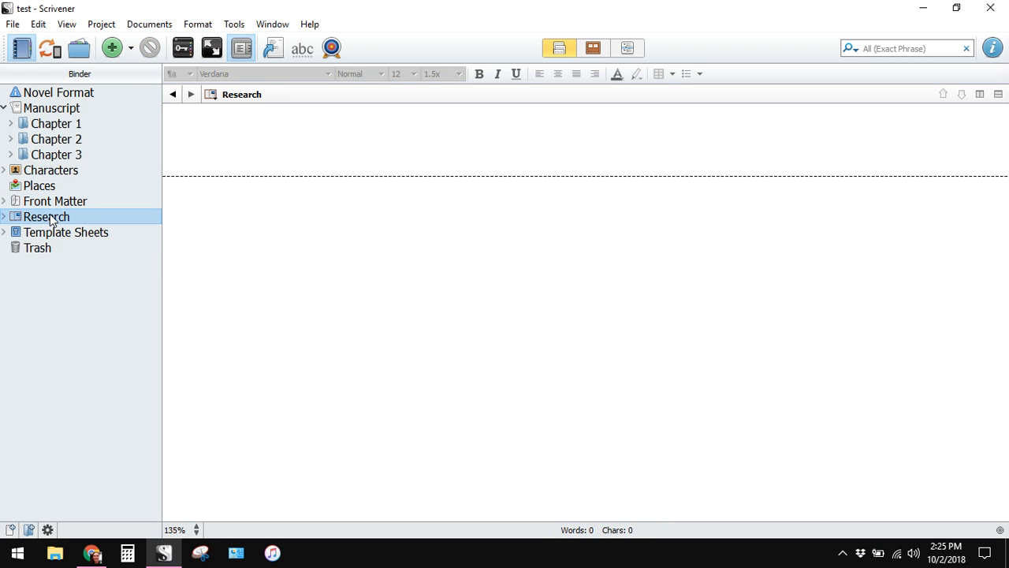
click(4, 219)
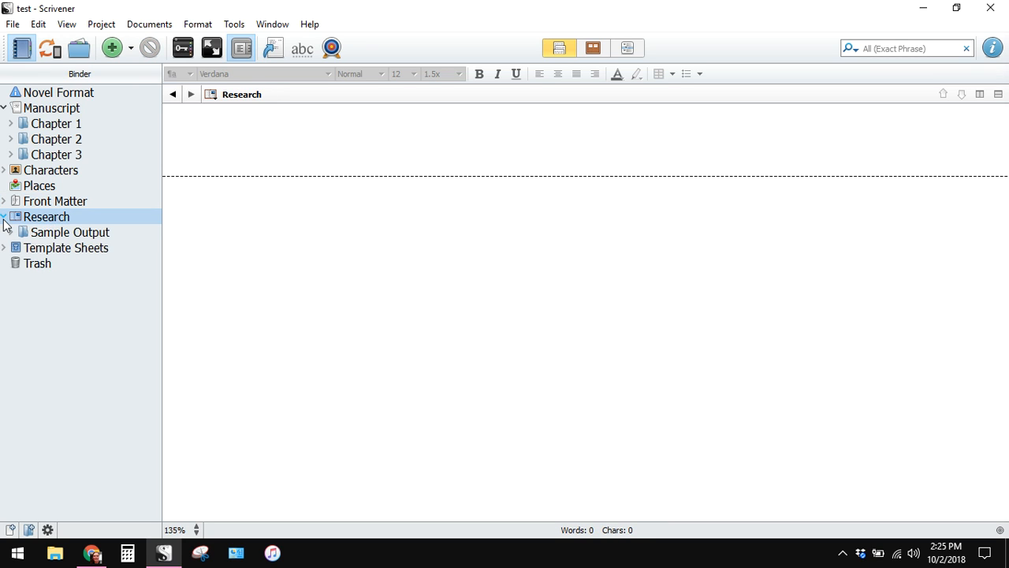
click(4, 218)
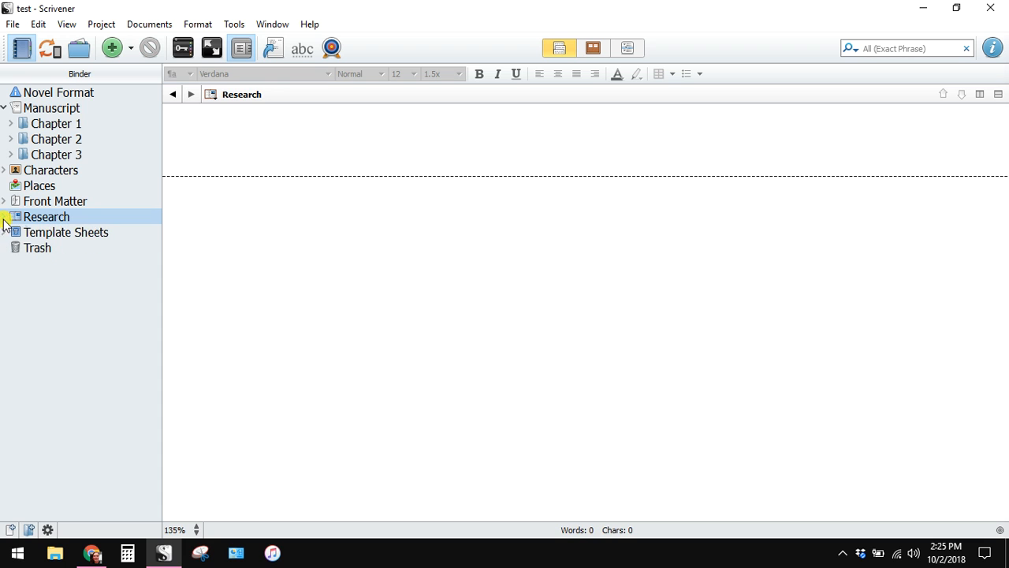
Step: Expand Template Sheets and view the Character Sketch and Setting Sketch templates, both separately and together
click(59, 237)
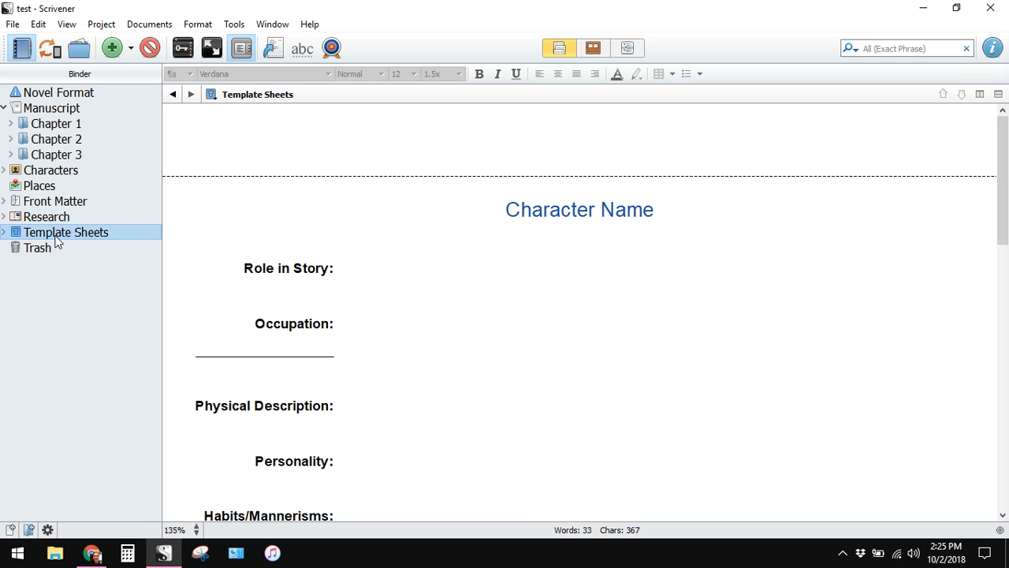
click(4, 233)
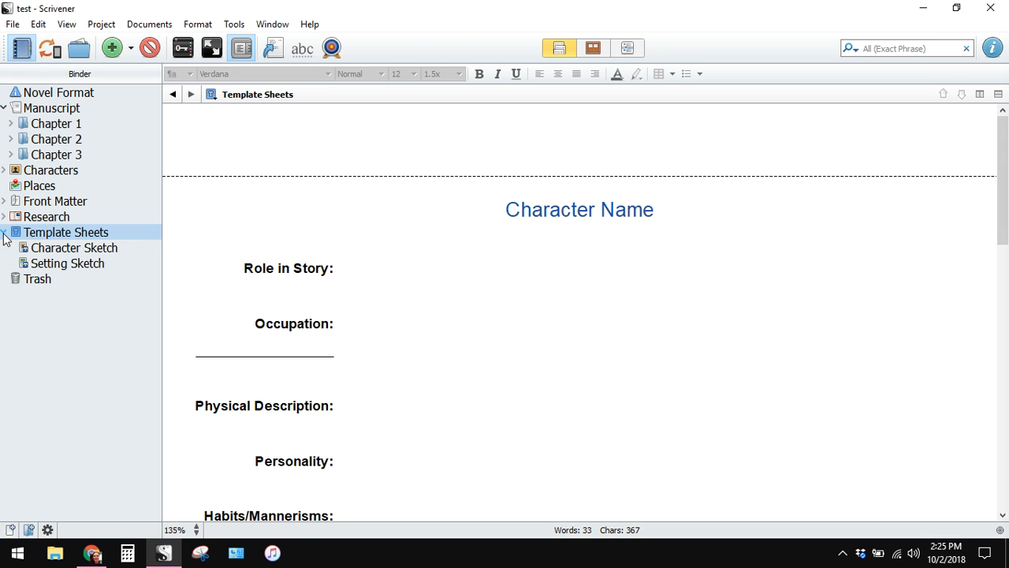
click(86, 249)
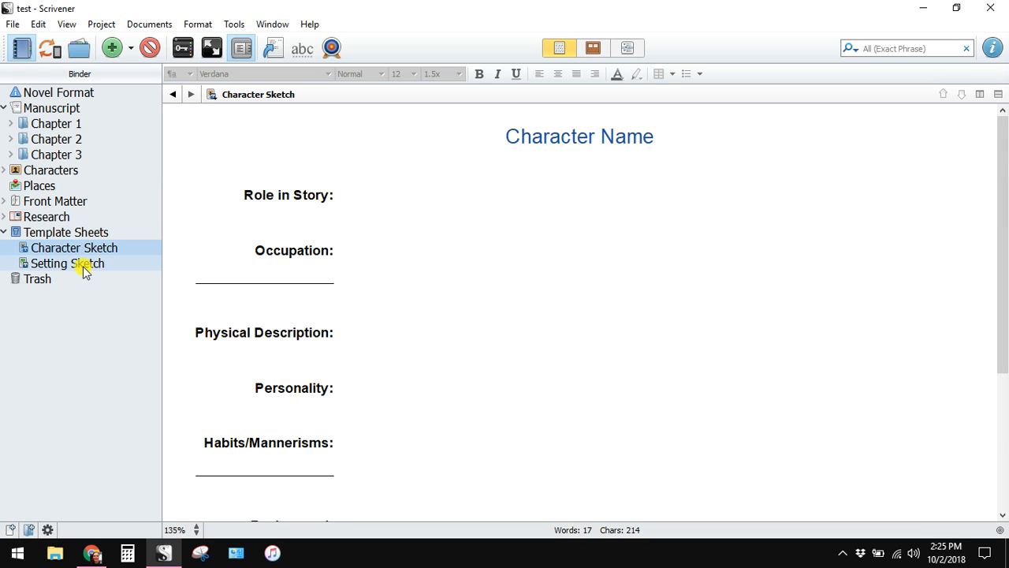
click(84, 267)
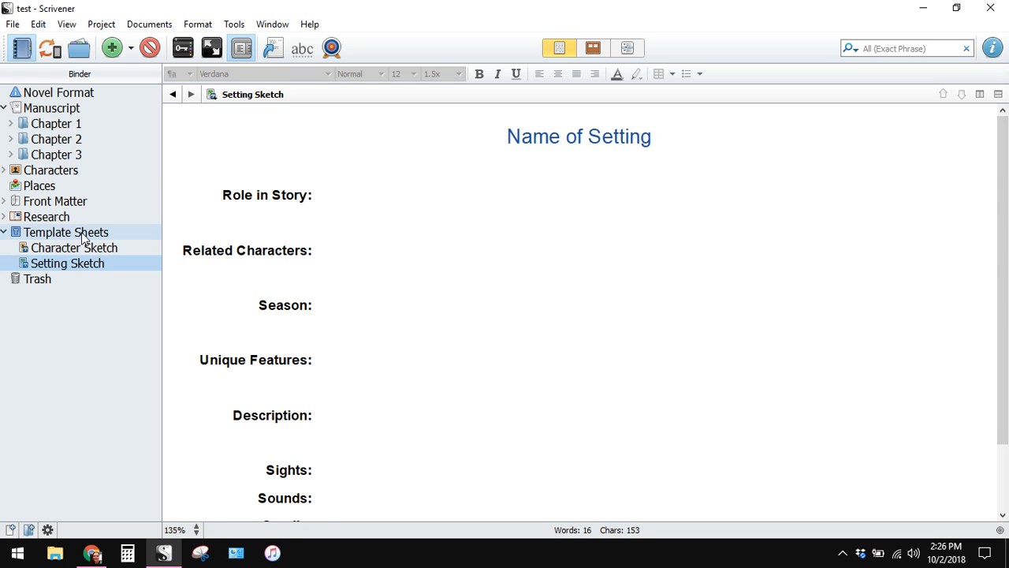
click(83, 235)
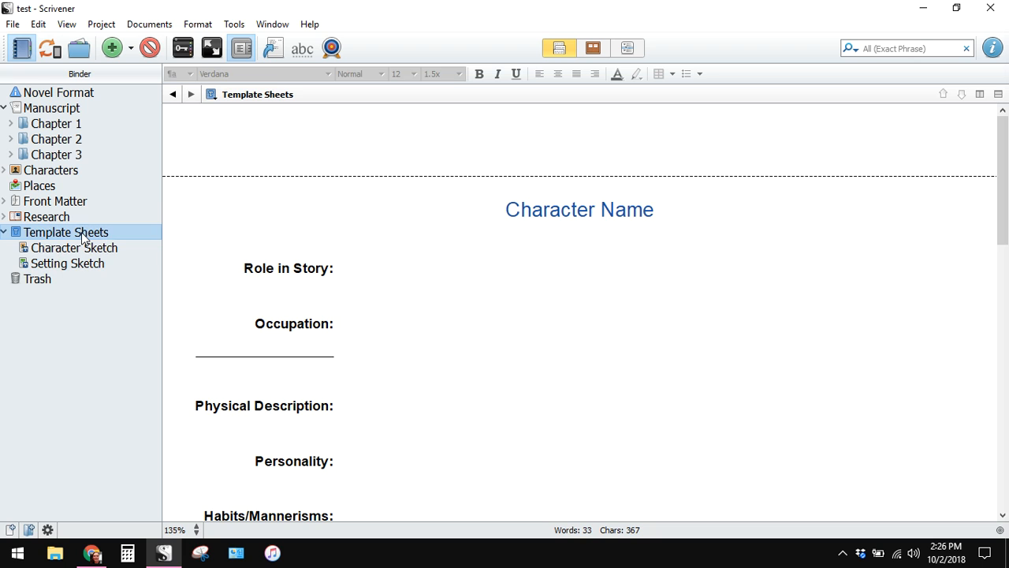
click(444, 285)
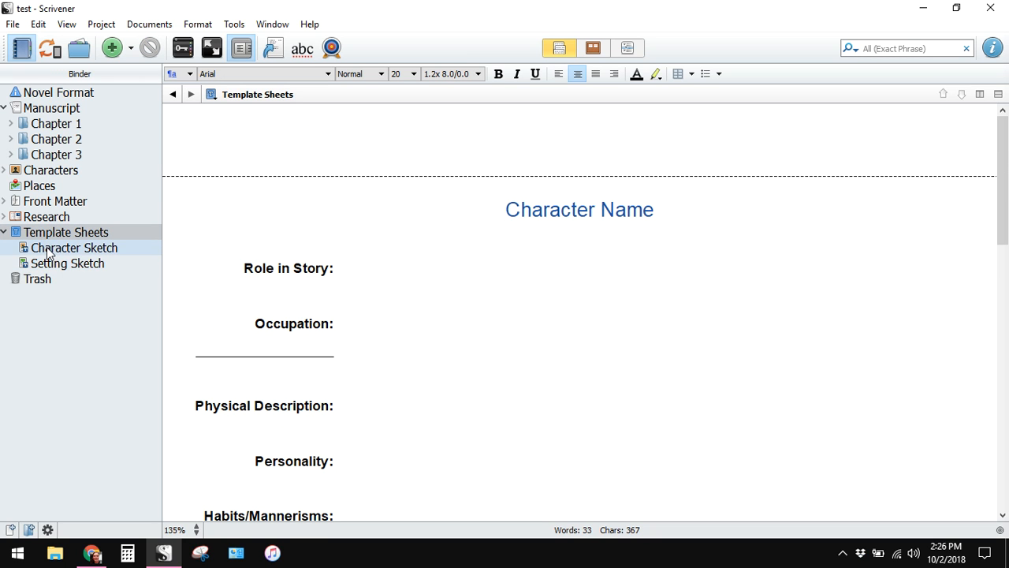
Step: Move the Character Sketch template into the Characters folder and return it to Template Sheets
drag(47, 247, 65, 176)
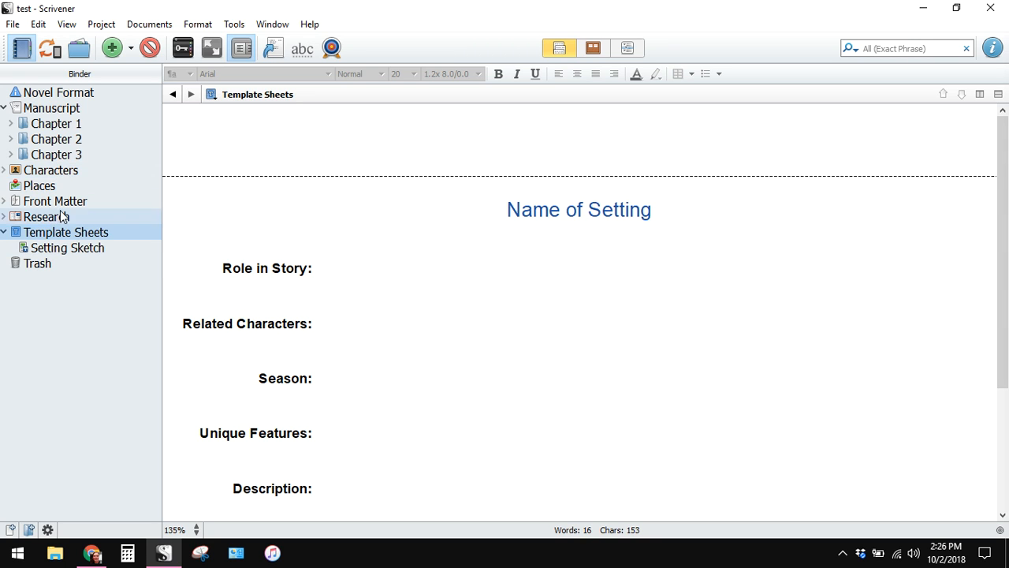
click(45, 171)
click(4, 170)
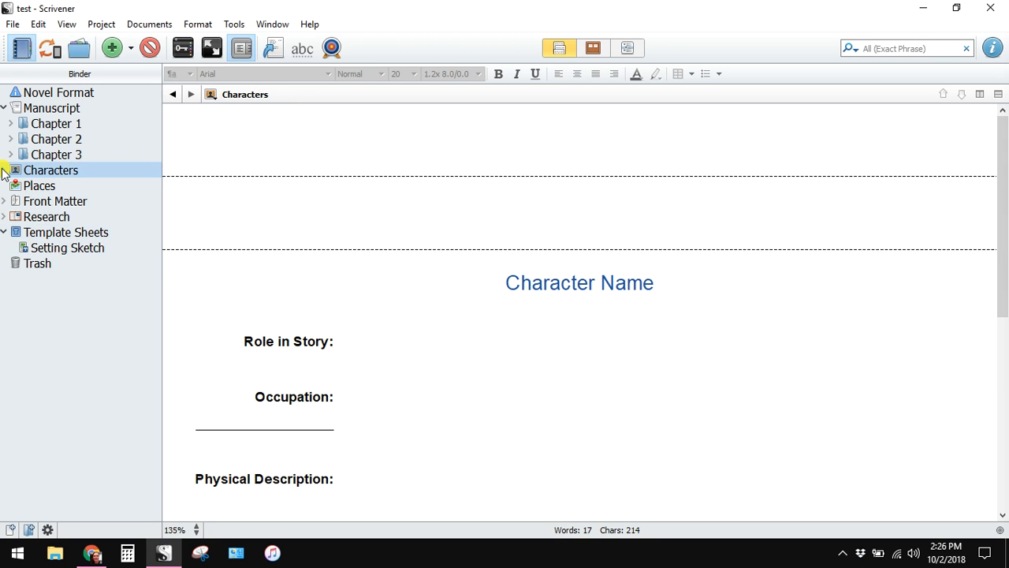
drag(79, 201, 76, 268)
Step: Copy the entire Character Sketch template text and paste it into the MC document under Characters
click(77, 265)
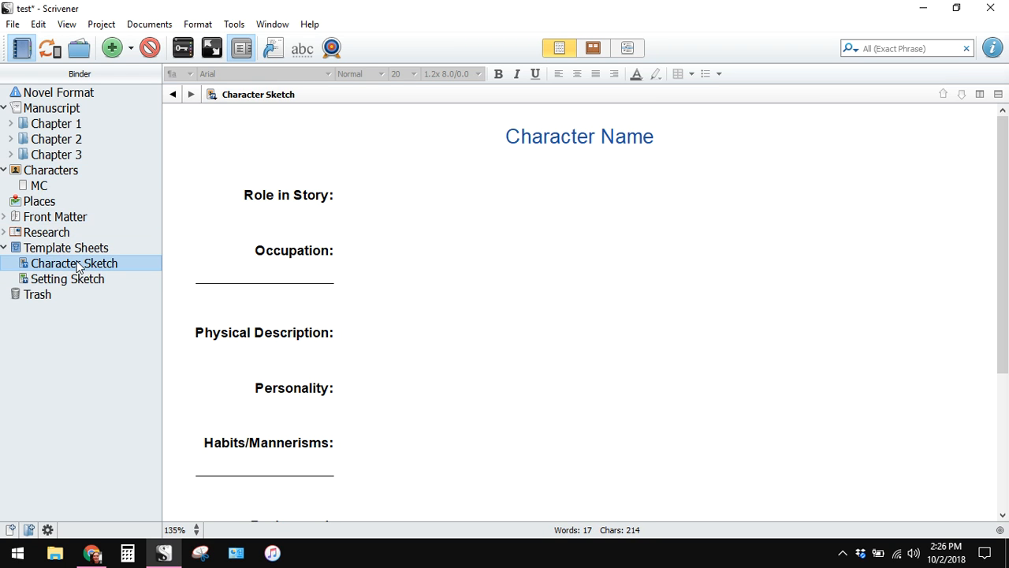
click(367, 342)
key(ctrl+a)
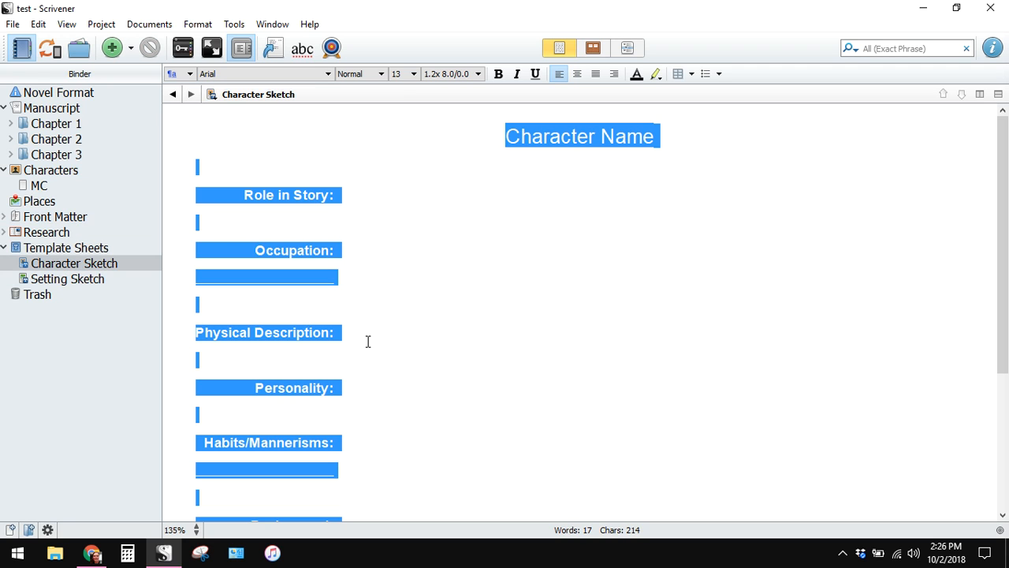
click(33, 184)
click(295, 219)
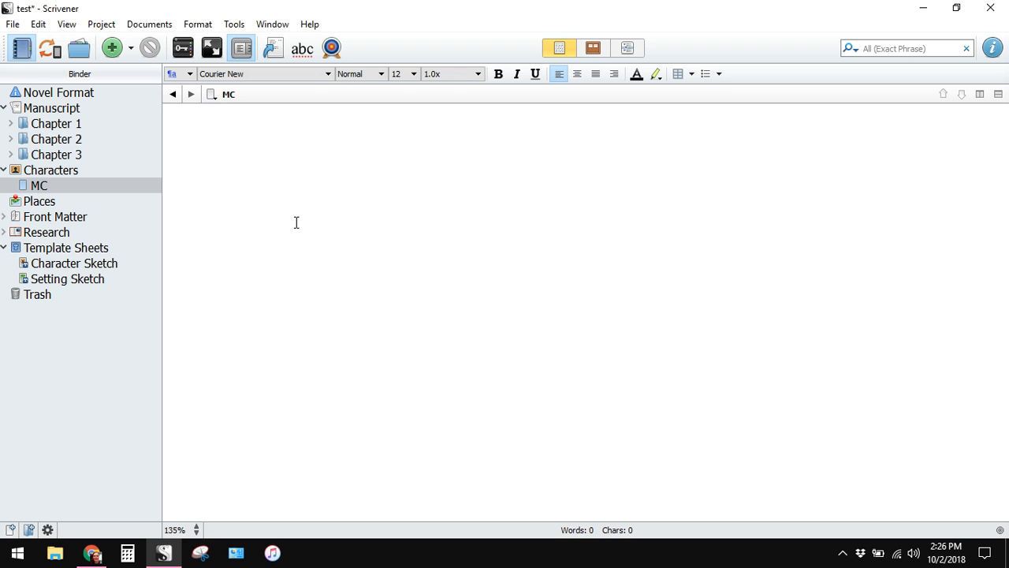
text(Character Name Role in Story: Occupation: Physical Description: Personality: Habits/Mannerisms: Background: Internal Conflicts: External Conflicts: Notes:)
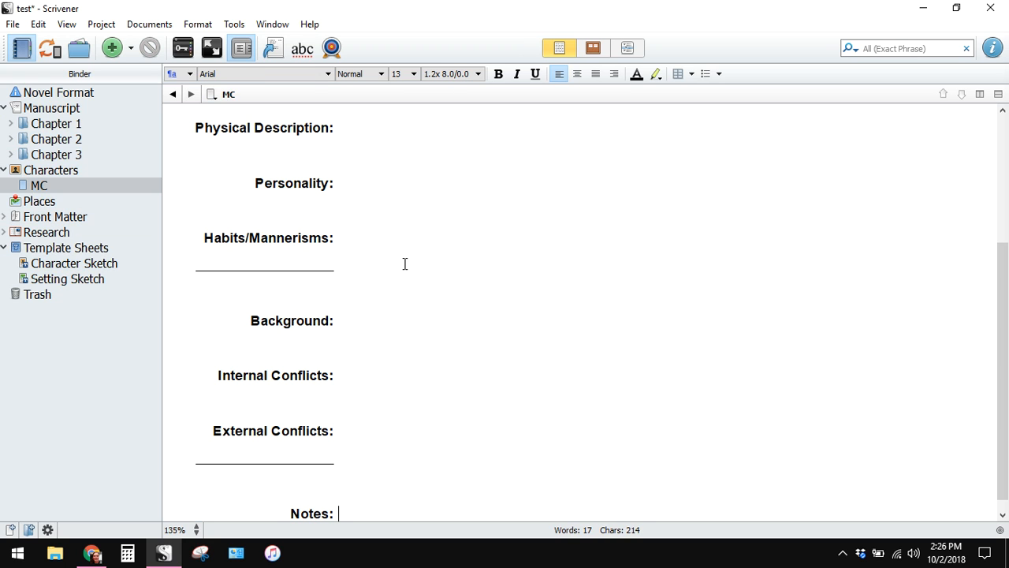
Step: Fill in the MC sheet with "Main character" as the role in story and "Detective" as the occupation
scroll(404, 264, up, 3)
click(383, 212)
click(383, 201)
text(Main )
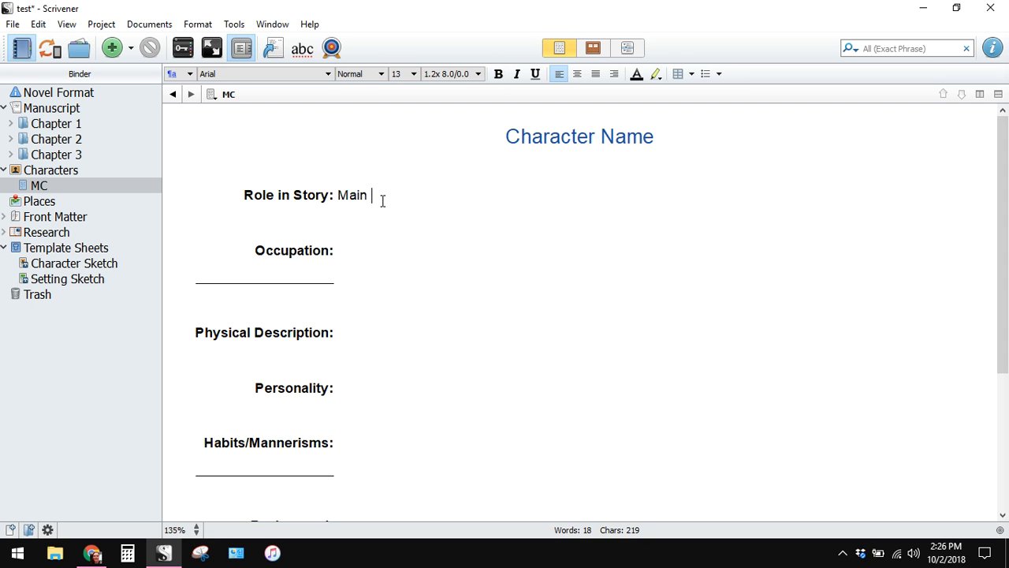
text(character)
click(420, 245)
text(Detective)
scroll(441, 256, down, 5)
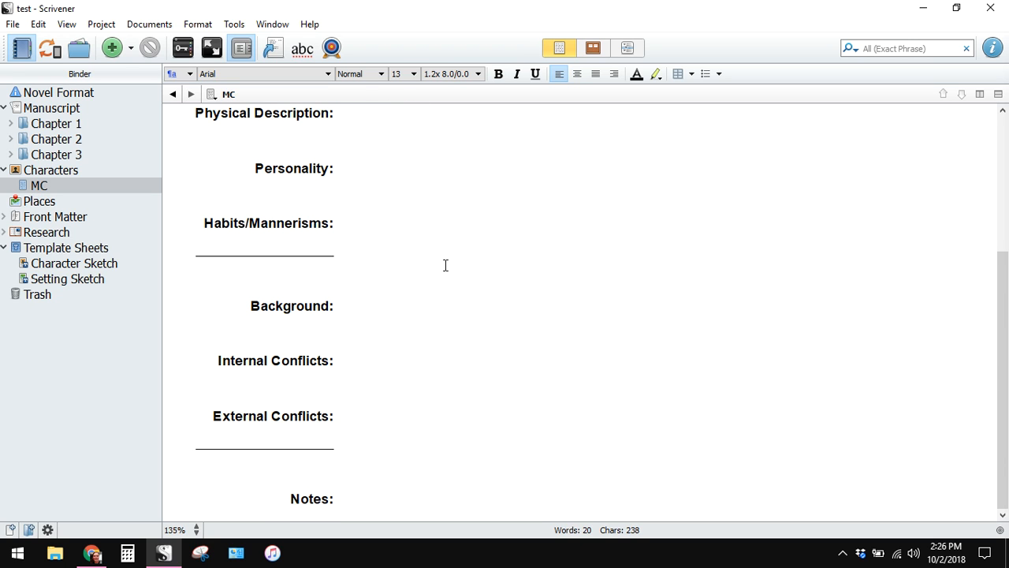
scroll(445, 265, up, 5)
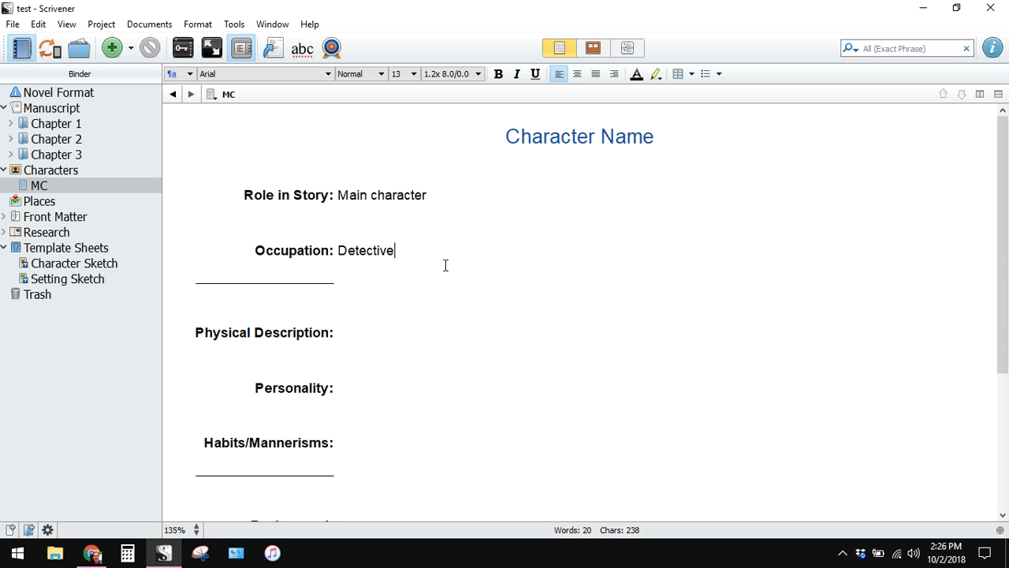
Step: Collapse the Template Sheets and Characters folders and display the combined Template Sheets text
click(4, 249)
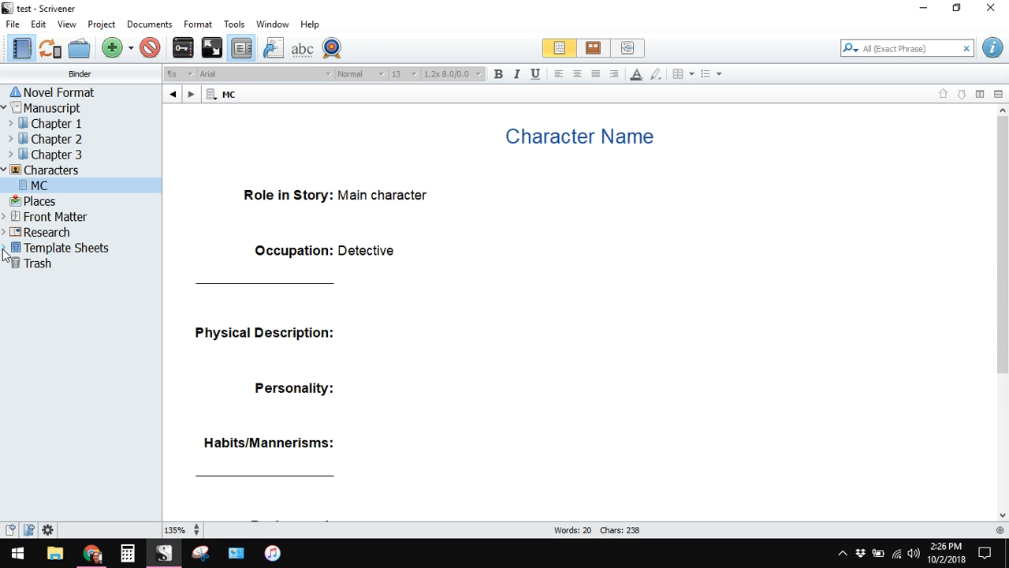
click(4, 170)
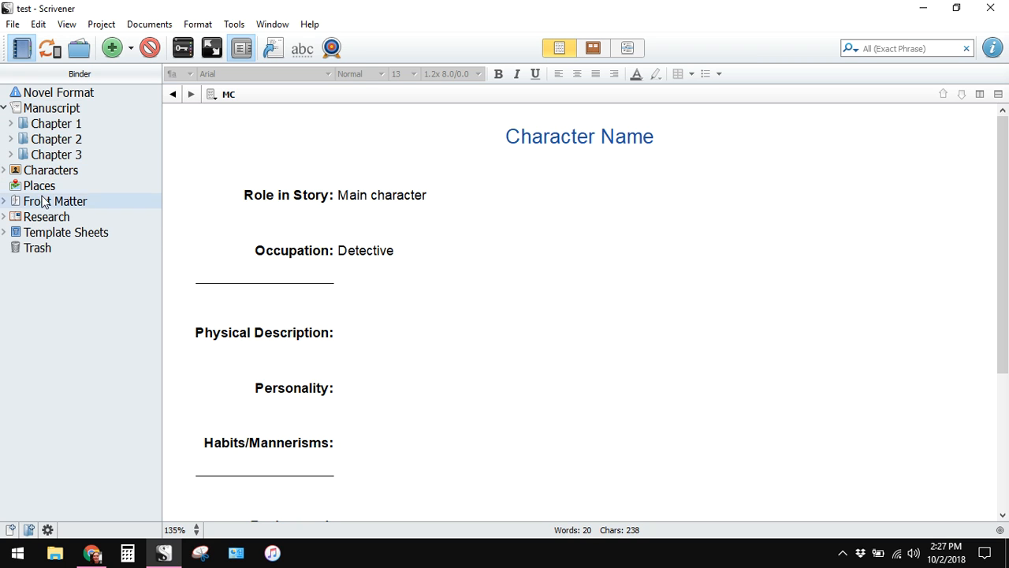
click(47, 239)
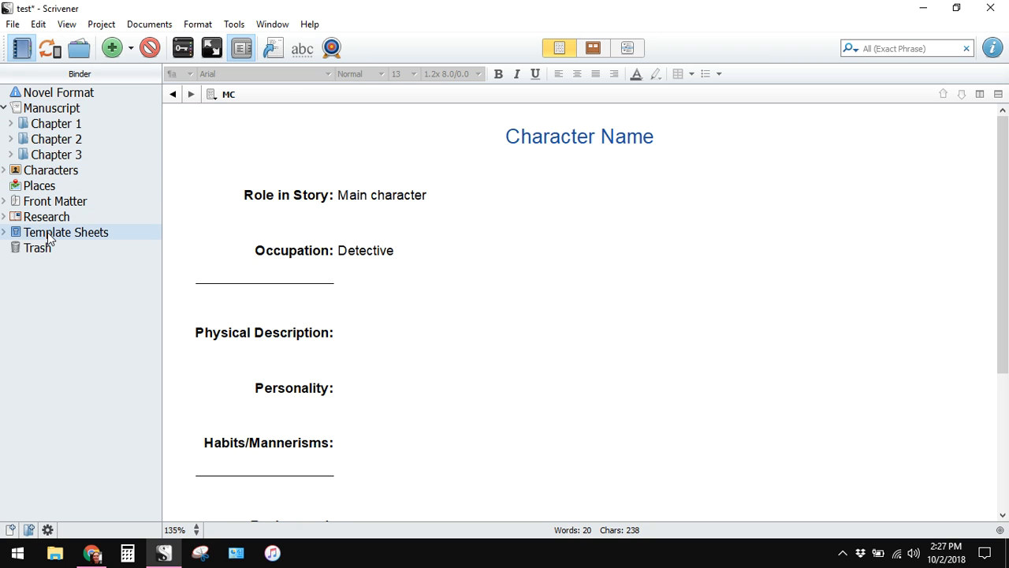
click(421, 304)
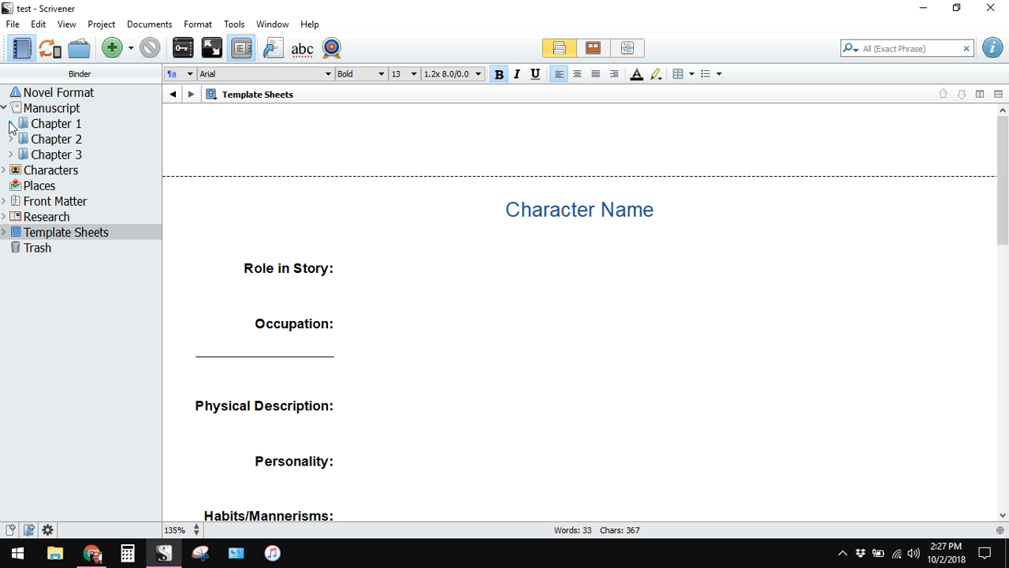
Step: Display the whole Manuscript as one combined text and read through its consecutive scenes
click(58, 110)
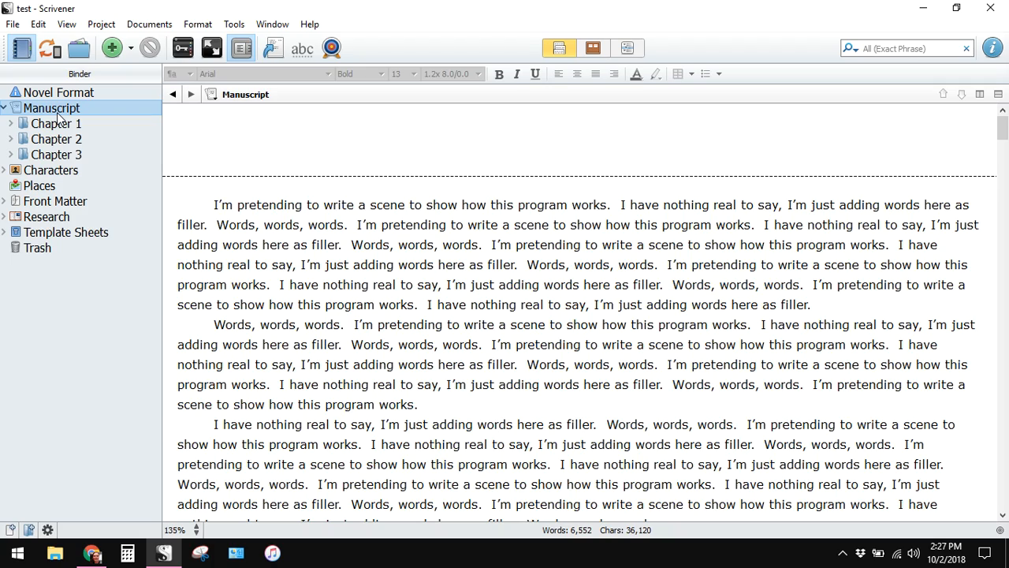
scroll(603, 319, down, 5)
click(602, 318)
scroll(602, 319, down, 16)
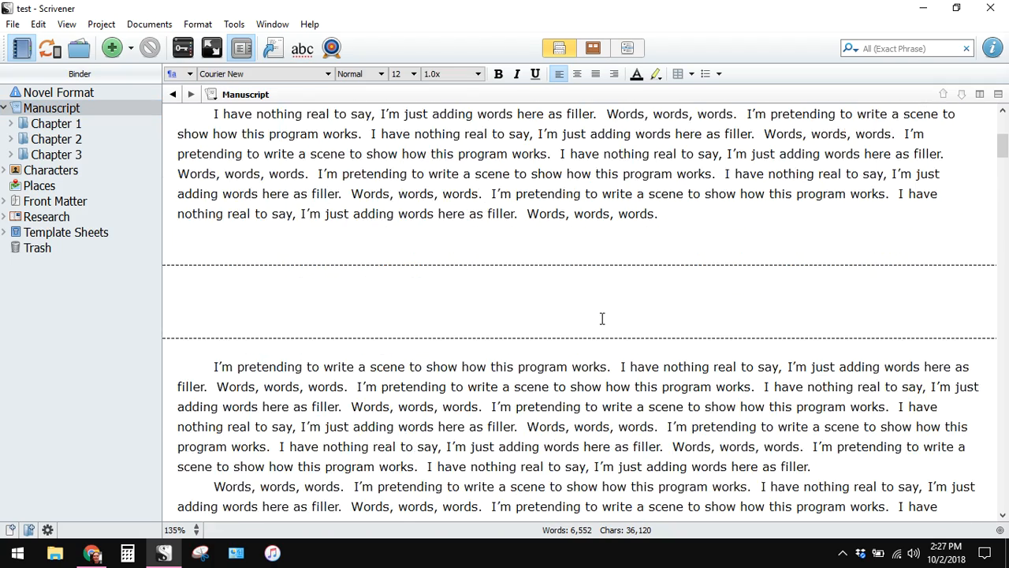
scroll(602, 319, down, 20)
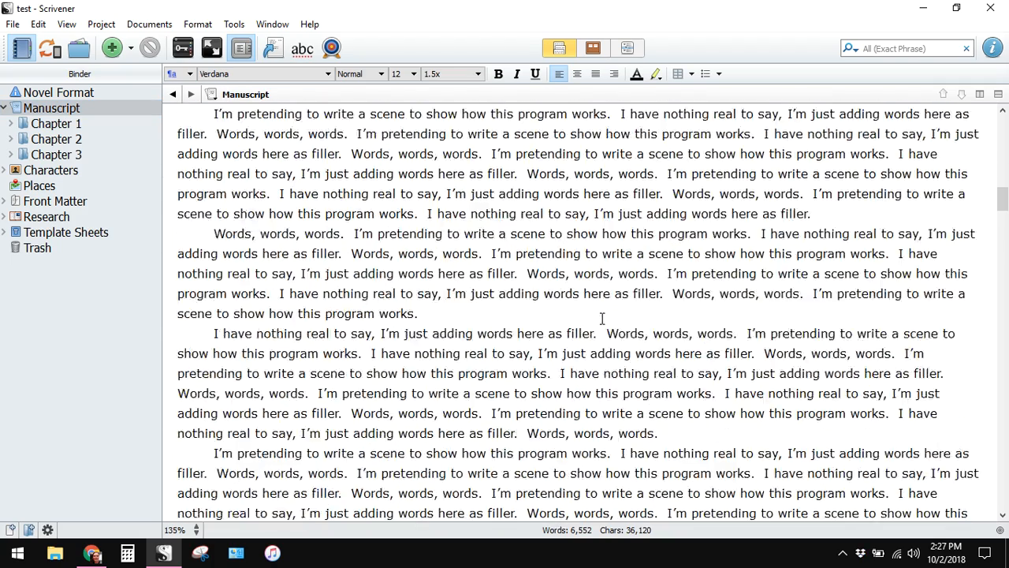
click(603, 318)
scroll(603, 319, down, 20)
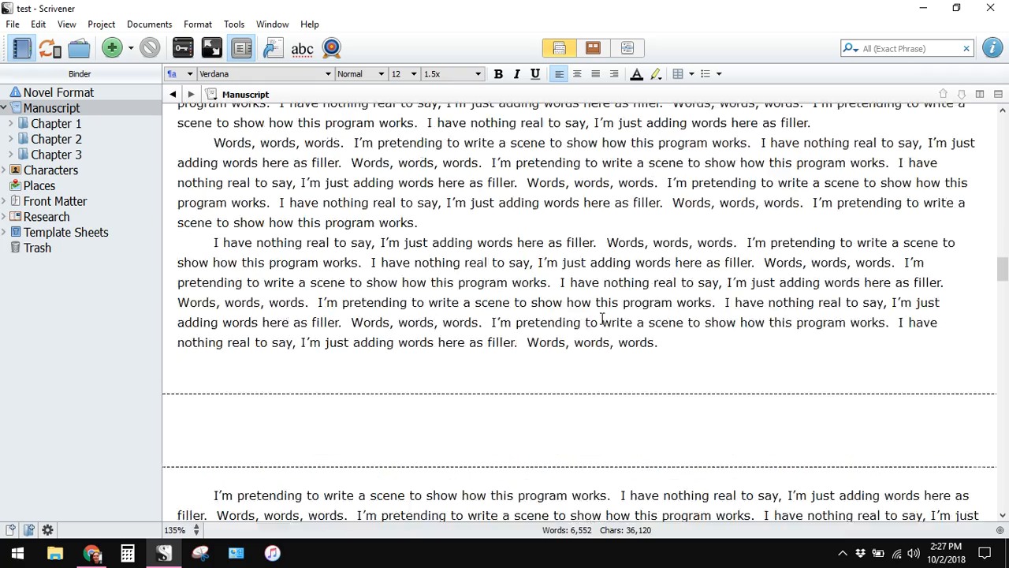
scroll(602, 319, up, 20)
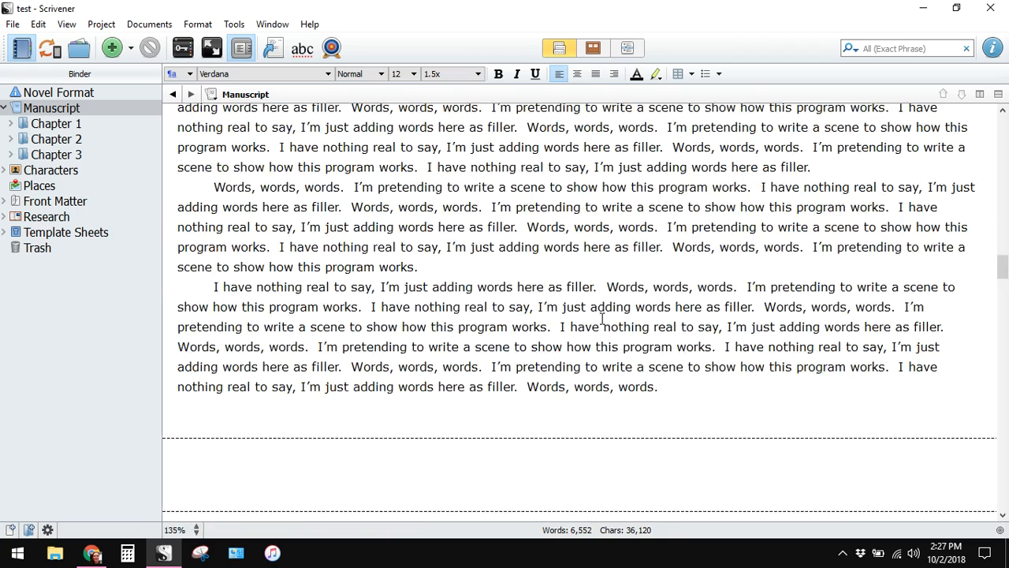
scroll(602, 319, up, 6)
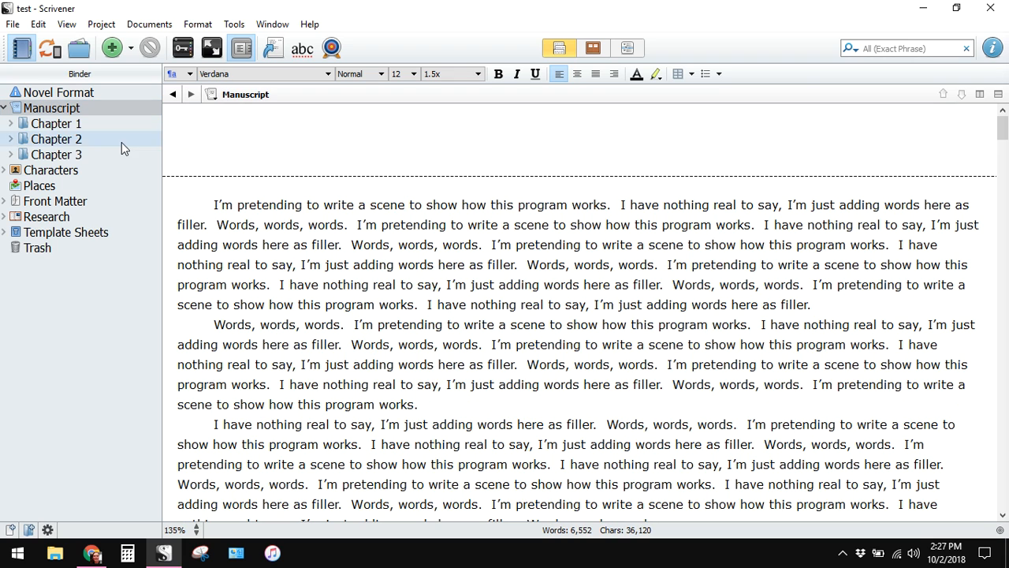
Step: Show the Manuscript's chapters on the corkboard and examine the label choices available for the Chapter 1 card
click(598, 49)
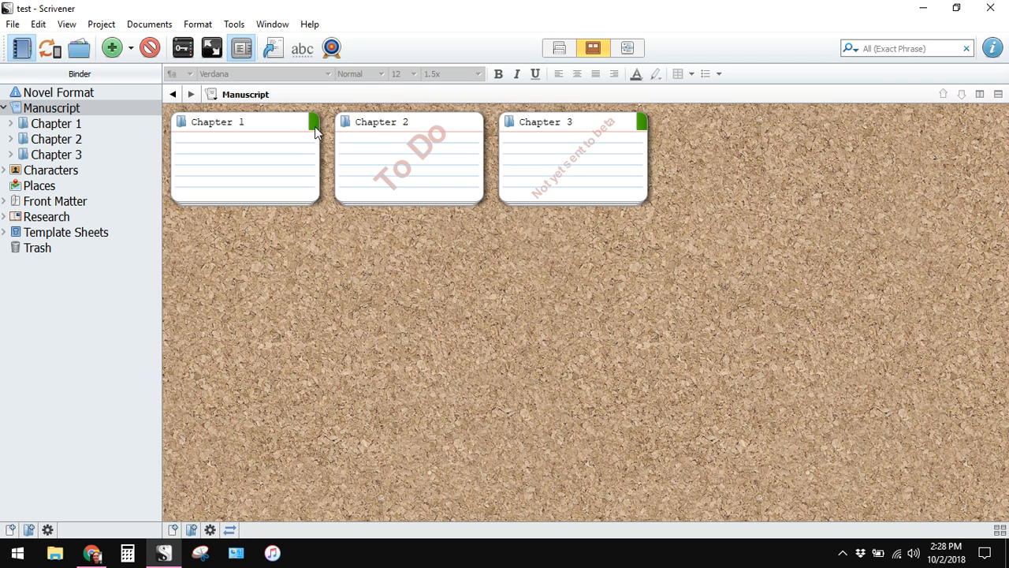
right_click(301, 145)
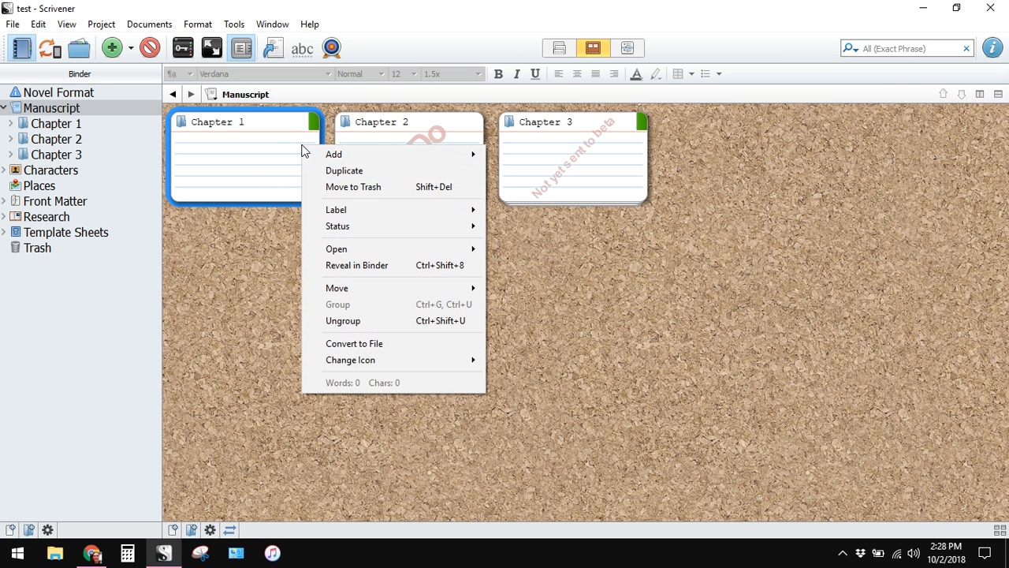
mouse_move(337, 213)
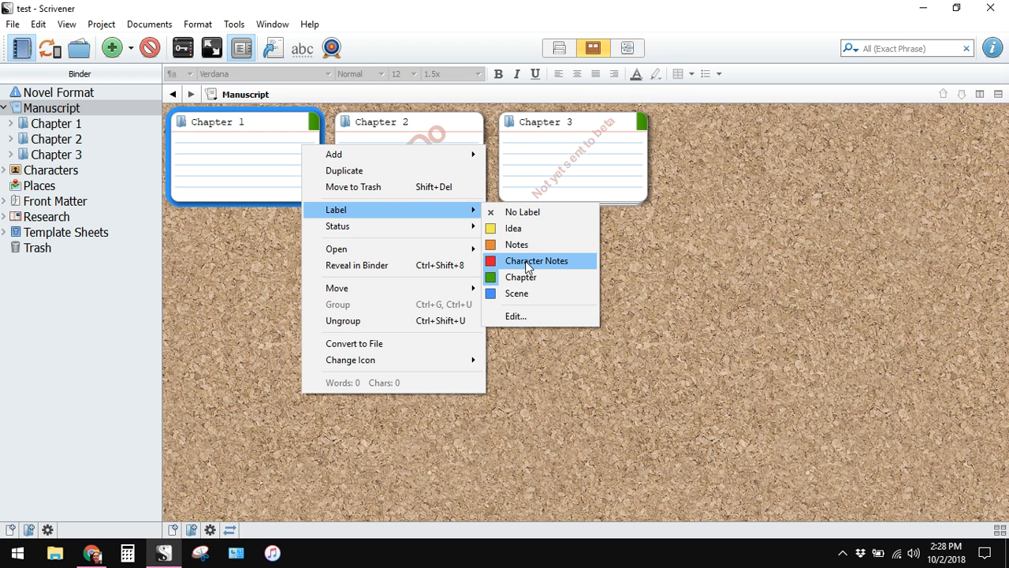
click(246, 327)
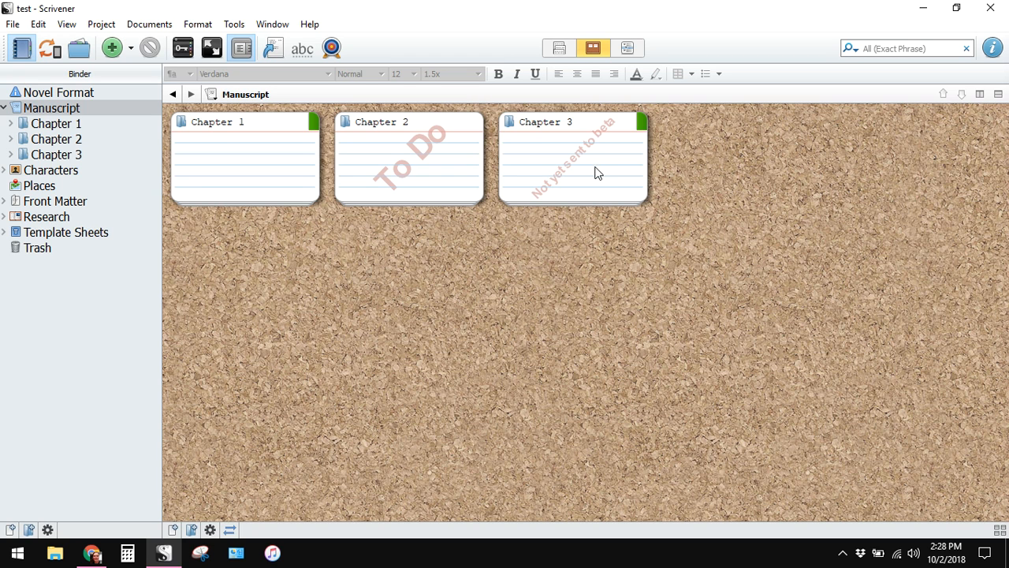
Step: Examine the status choices available for the Chapter 2 and Chapter 3 cards without changing them
right_click(399, 168)
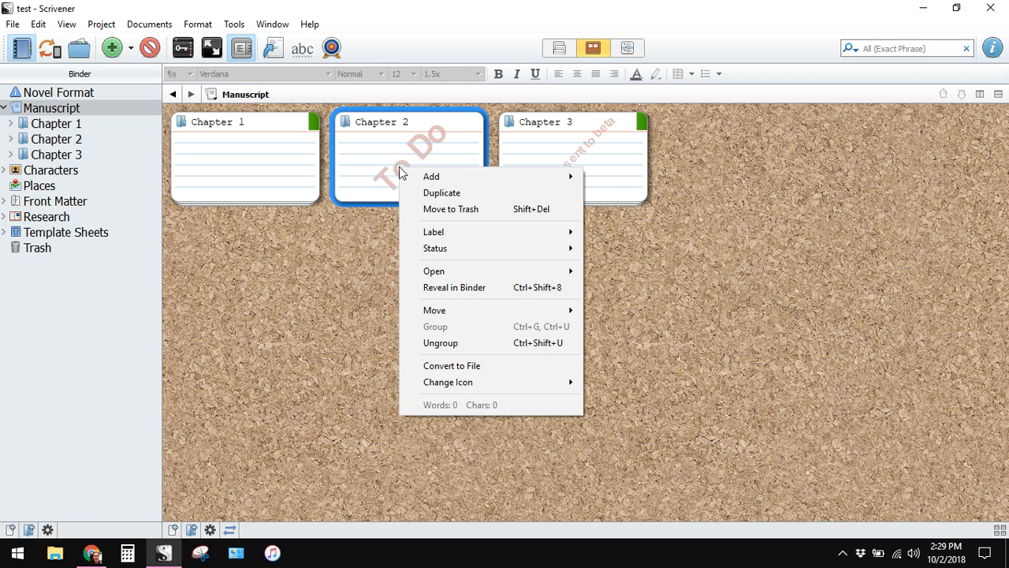
mouse_move(544, 249)
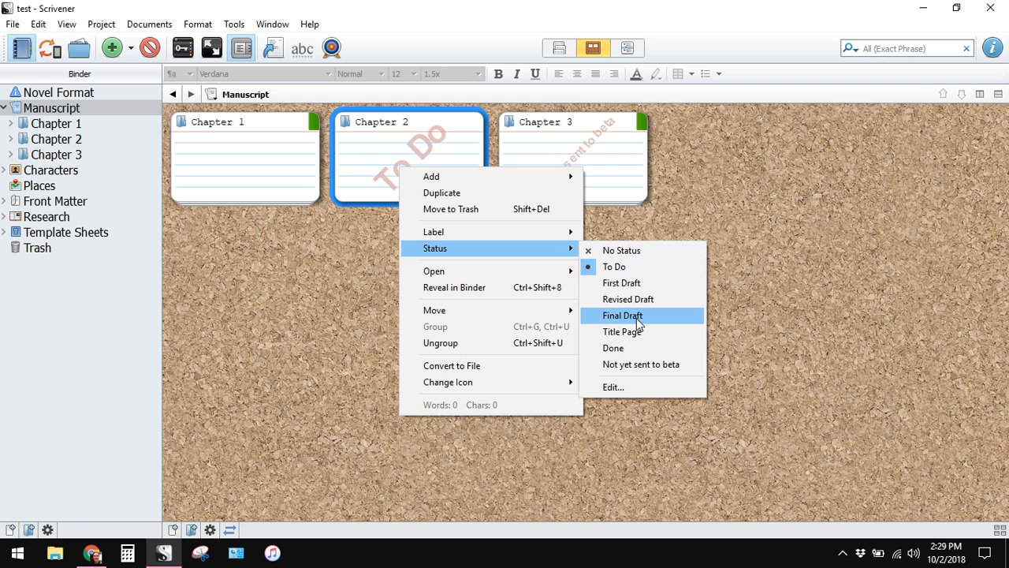
click(598, 188)
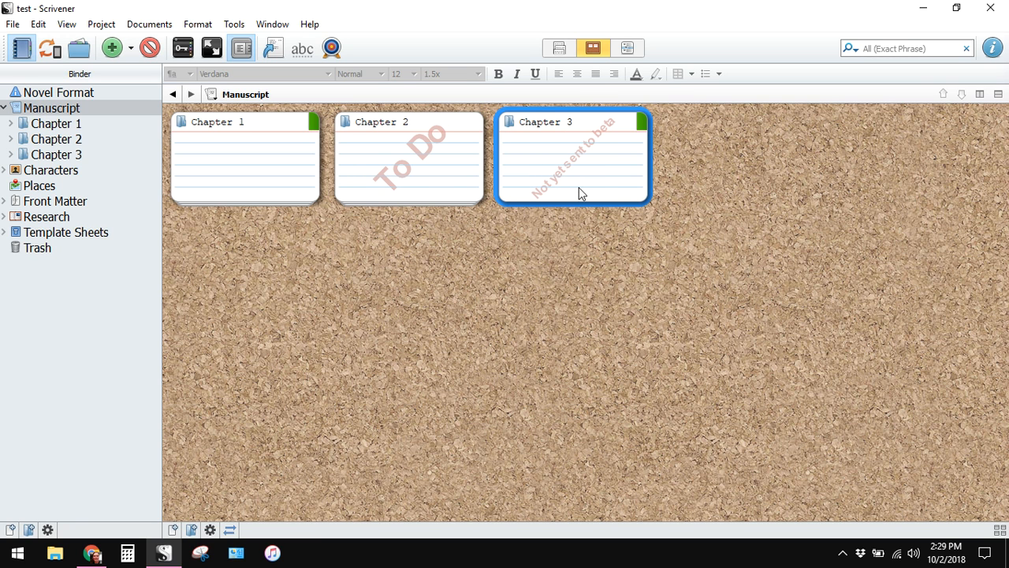
right_click(598, 167)
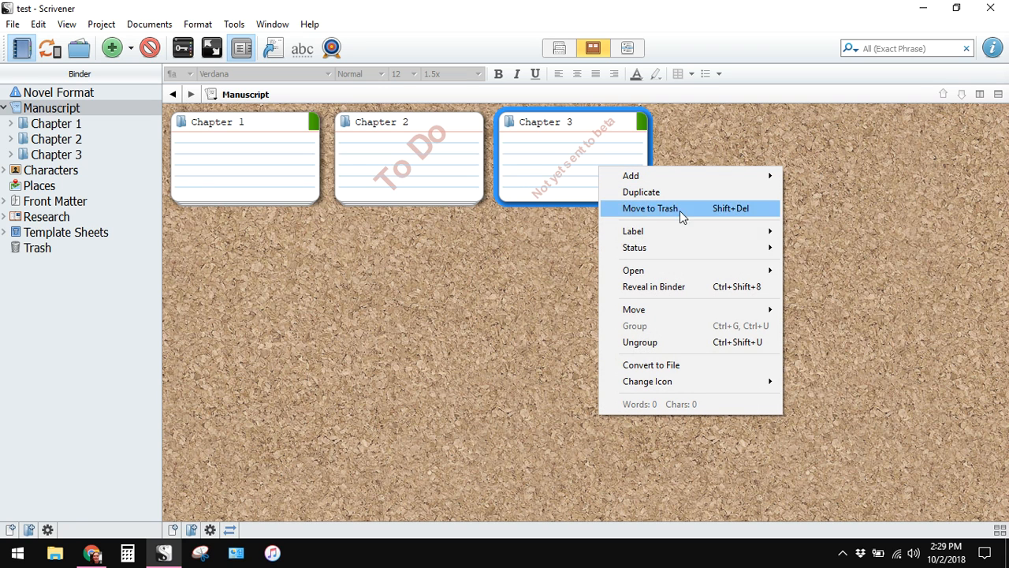
mouse_move(719, 231)
mouse_move(729, 249)
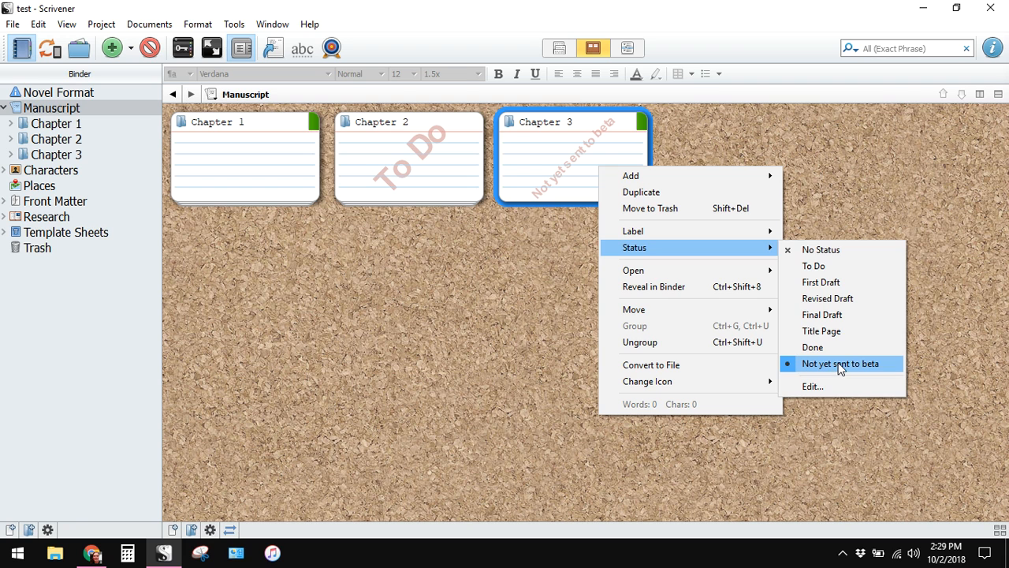
click(465, 286)
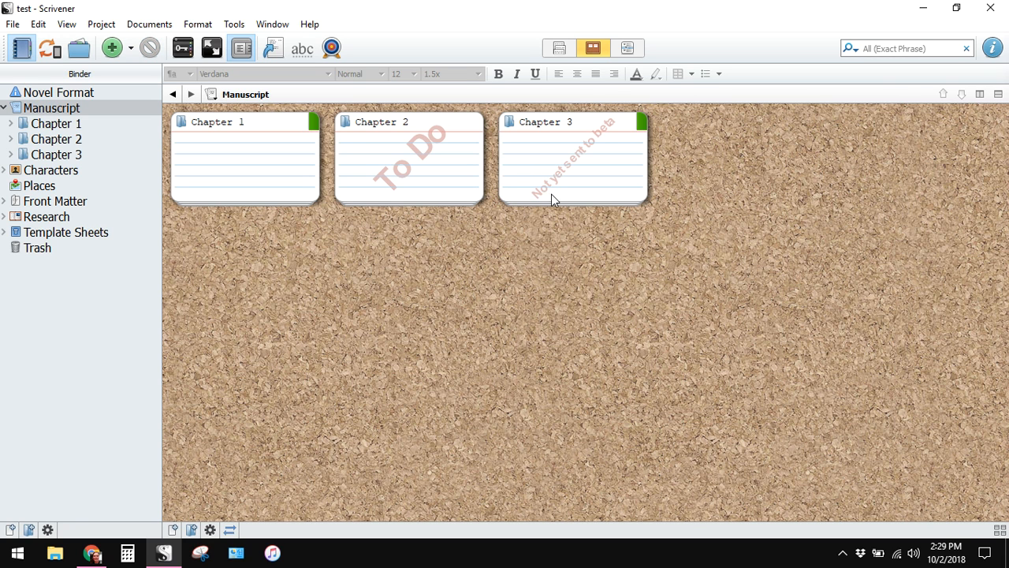
Step: Switch the Manuscript to its combined text view and back to the corkboard to compare them
click(558, 49)
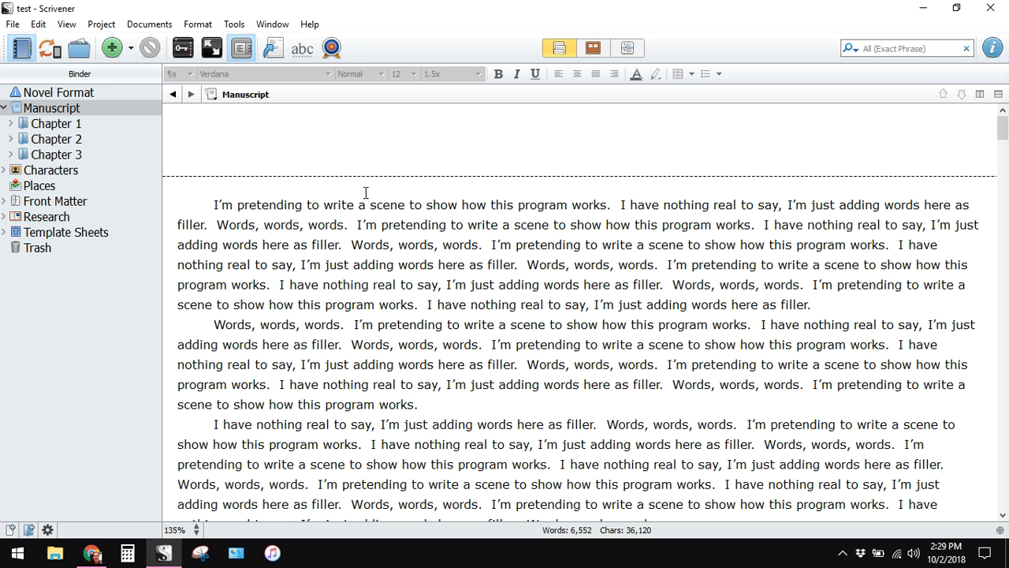
click(637, 321)
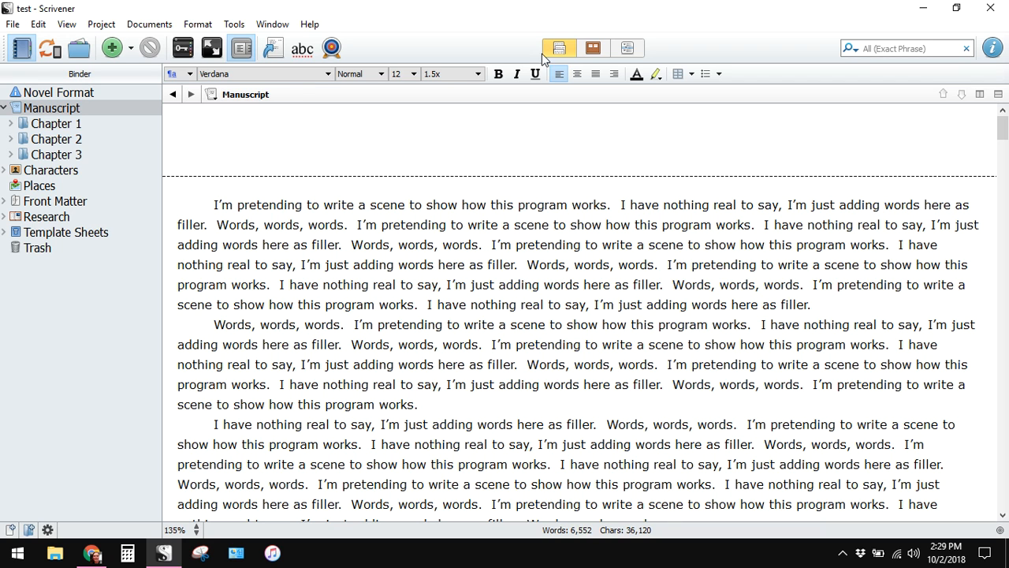
click(594, 49)
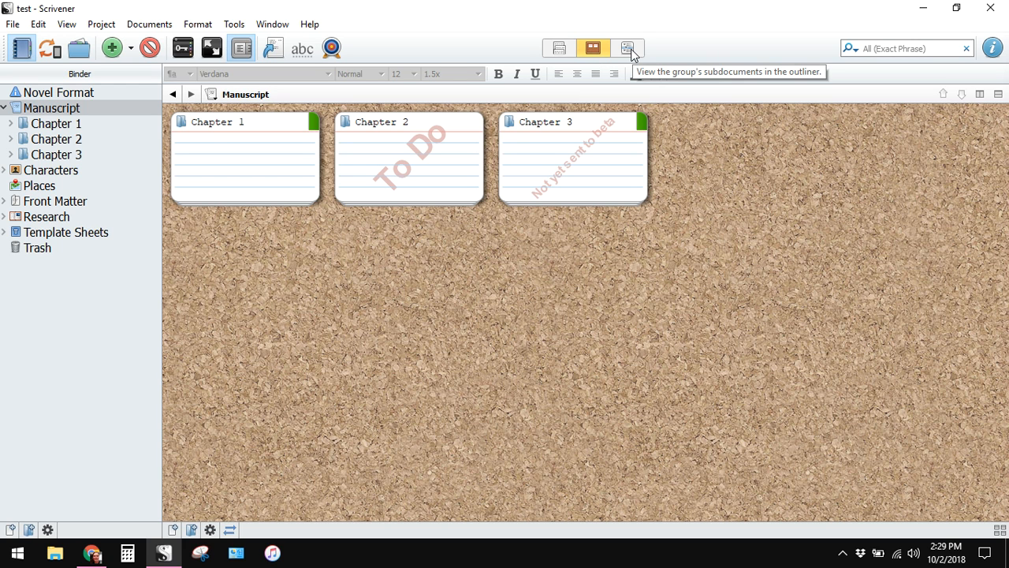
Step: Display the Manuscript in the outliner and expand Chapter 2 and Chapter 3 to list their scenes
click(630, 49)
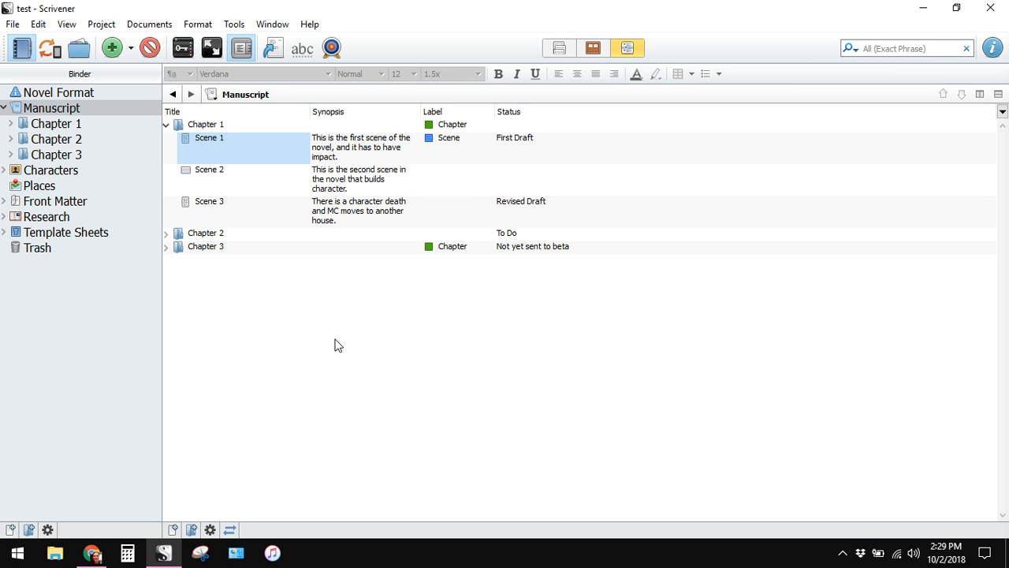
click(166, 235)
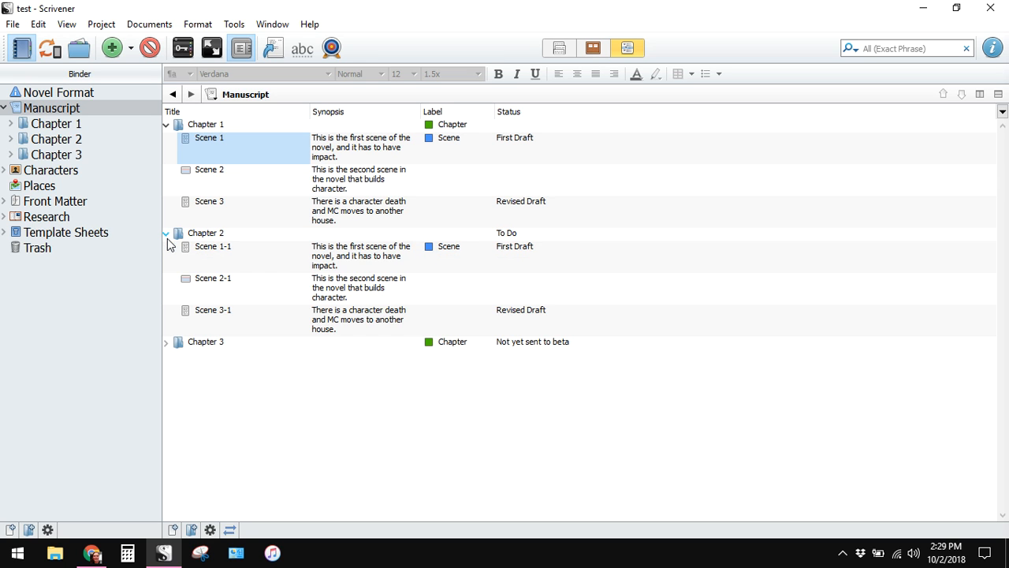
click(166, 343)
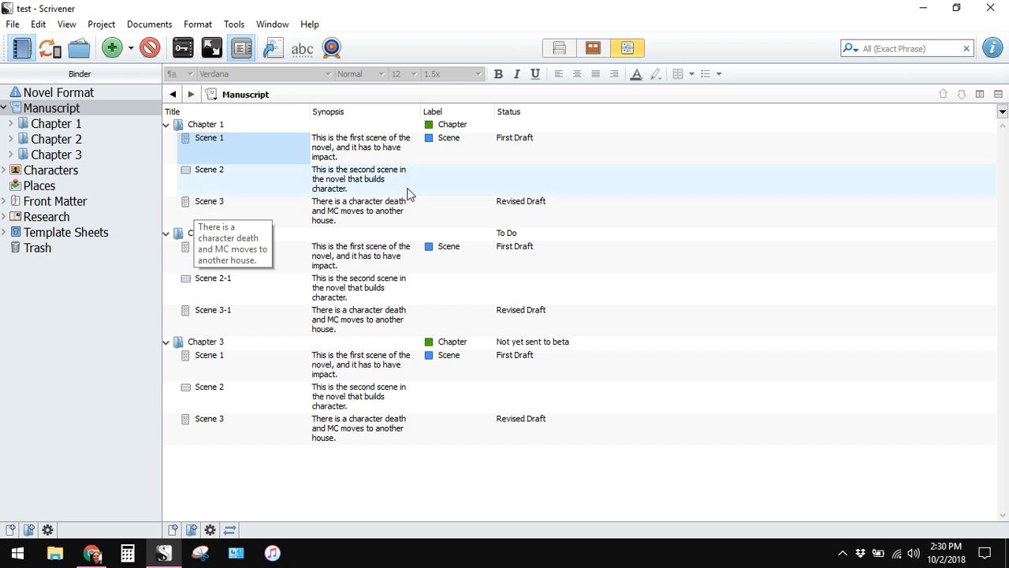
Step: Show Chapter 1's scenes as corkboard cards, expand Chapter 1 in the binder and examine the scene synopses
click(557, 49)
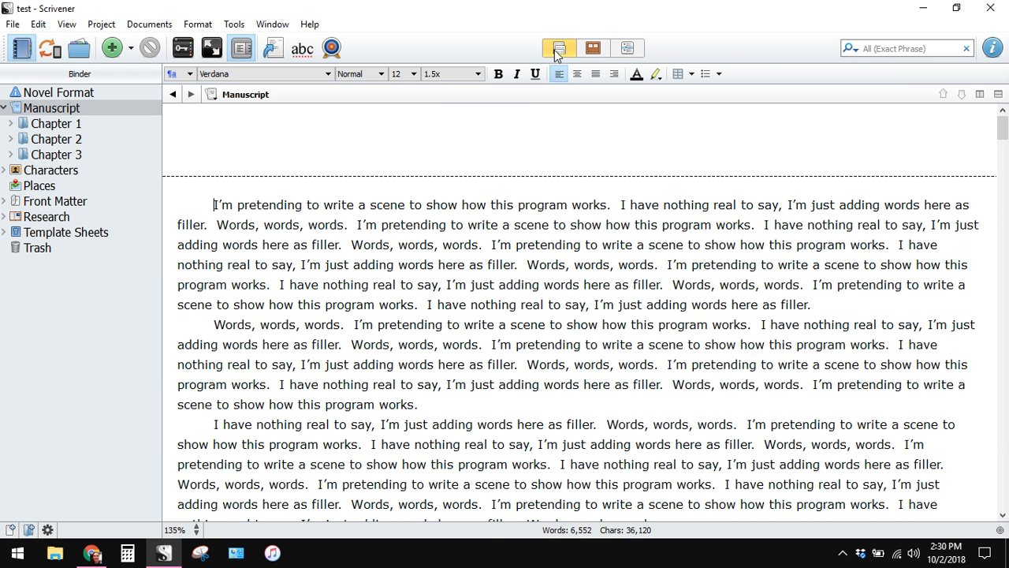
click(28, 130)
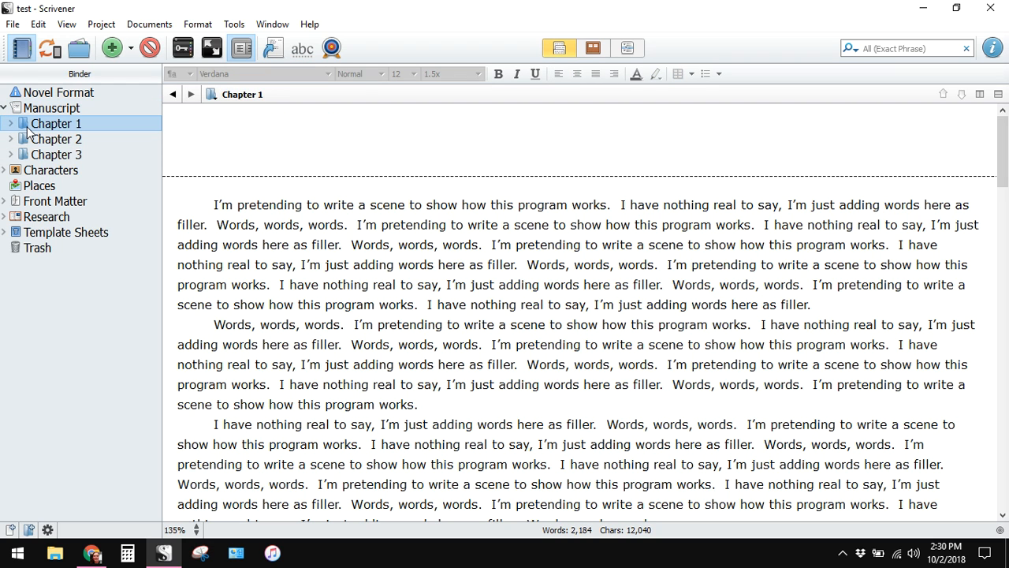
click(592, 49)
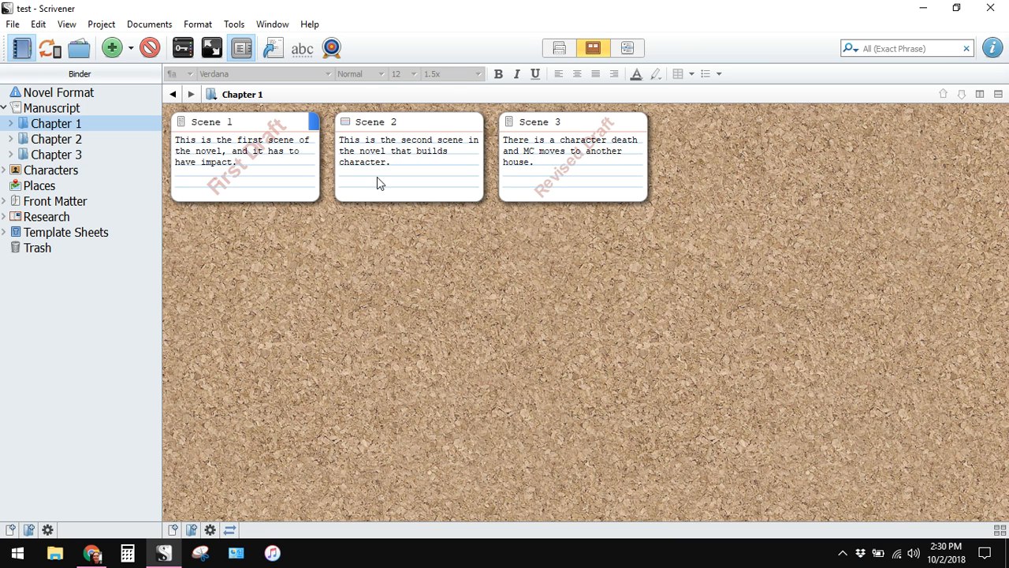
click(11, 125)
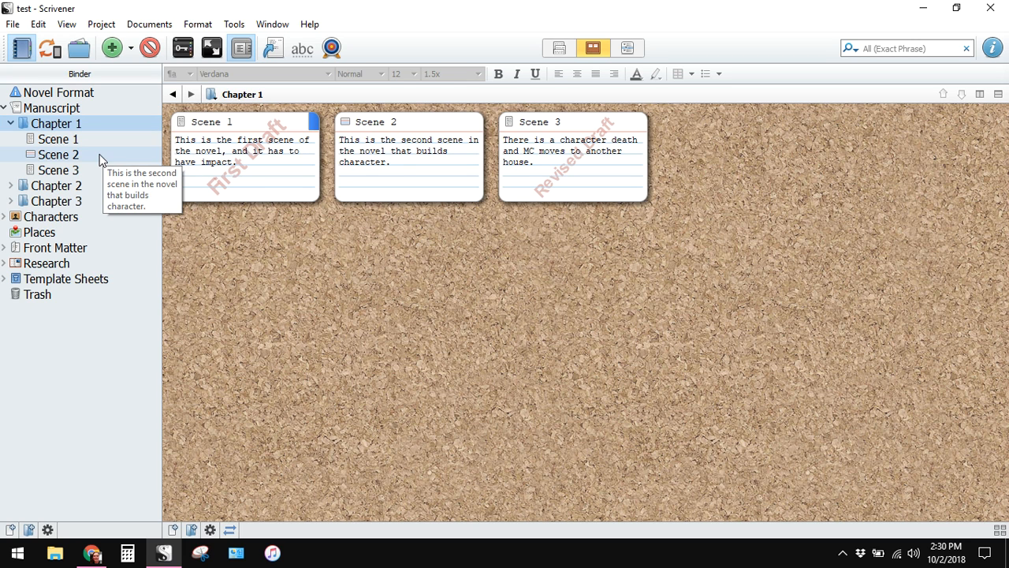
mouse_move(88, 171)
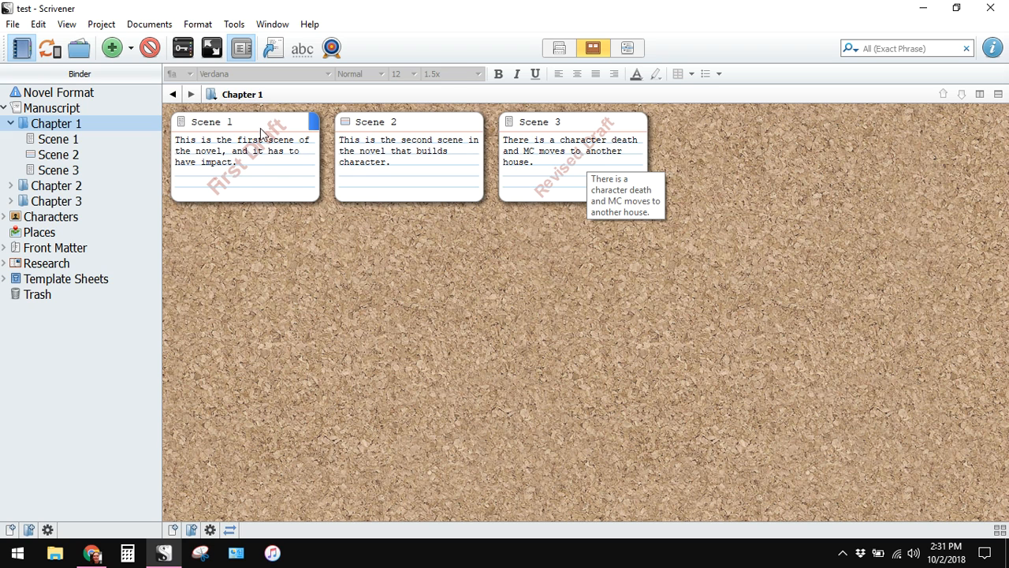
mouse_move(281, 178)
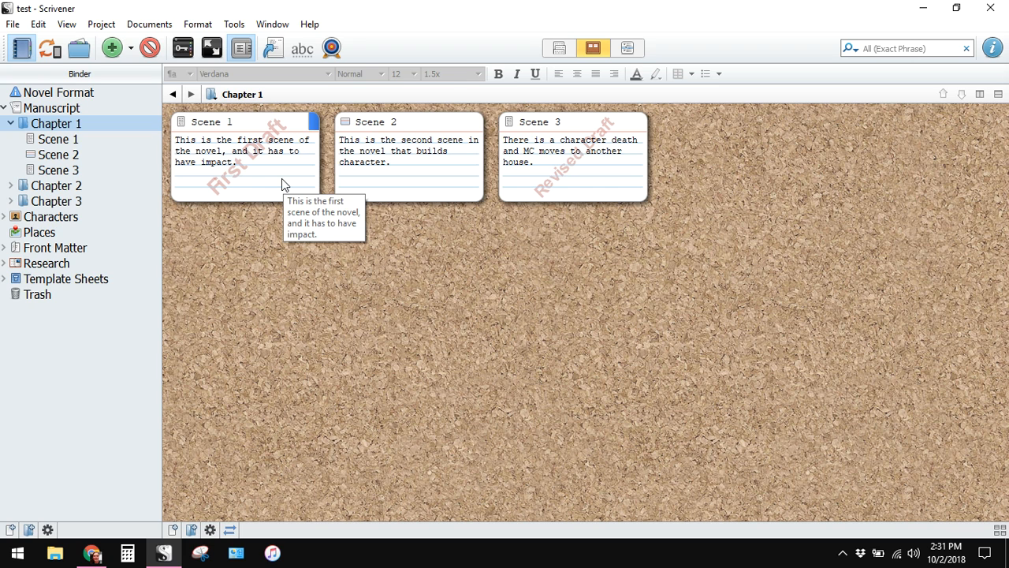
Step: Open Scene 1 of Chapter 1 to view its text in the editor
click(275, 173)
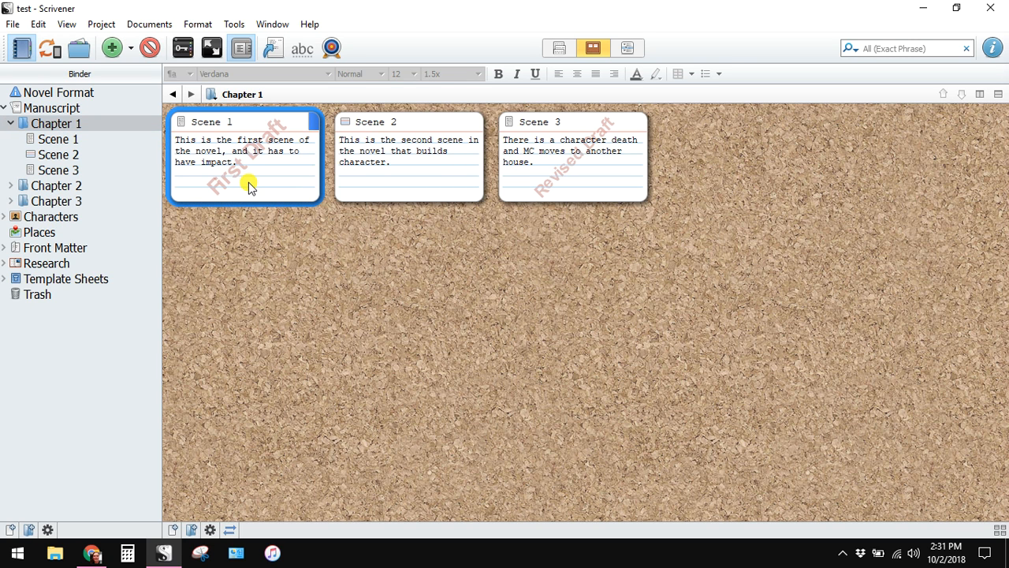
double_click(249, 182)
click(264, 263)
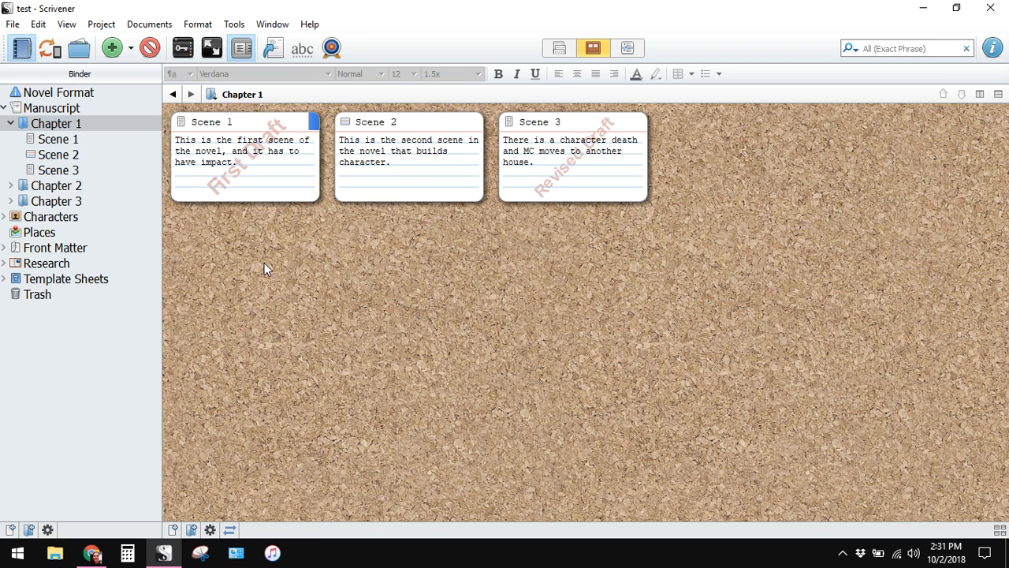
double_click(256, 125)
click(257, 225)
click(68, 143)
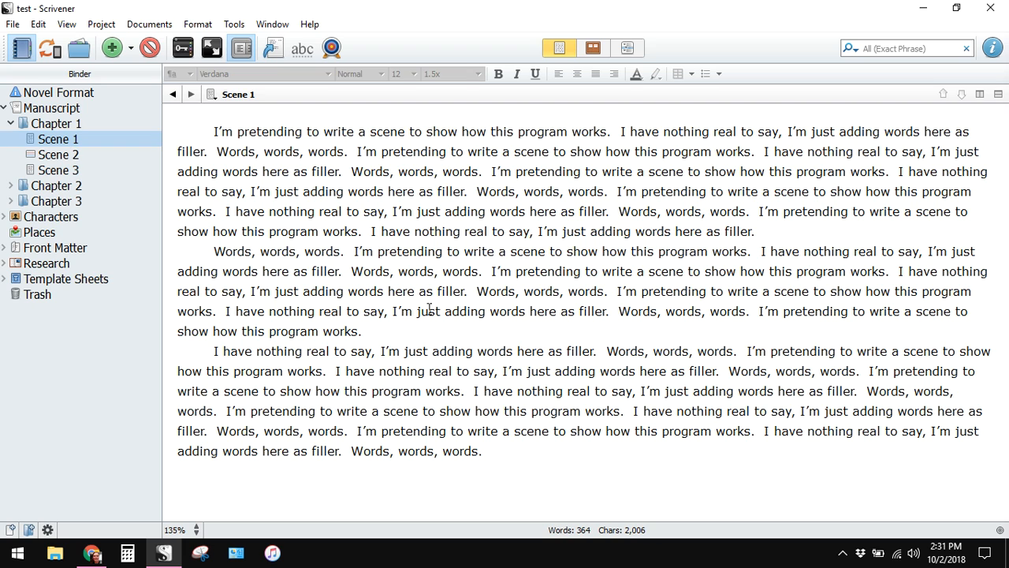
click(534, 211)
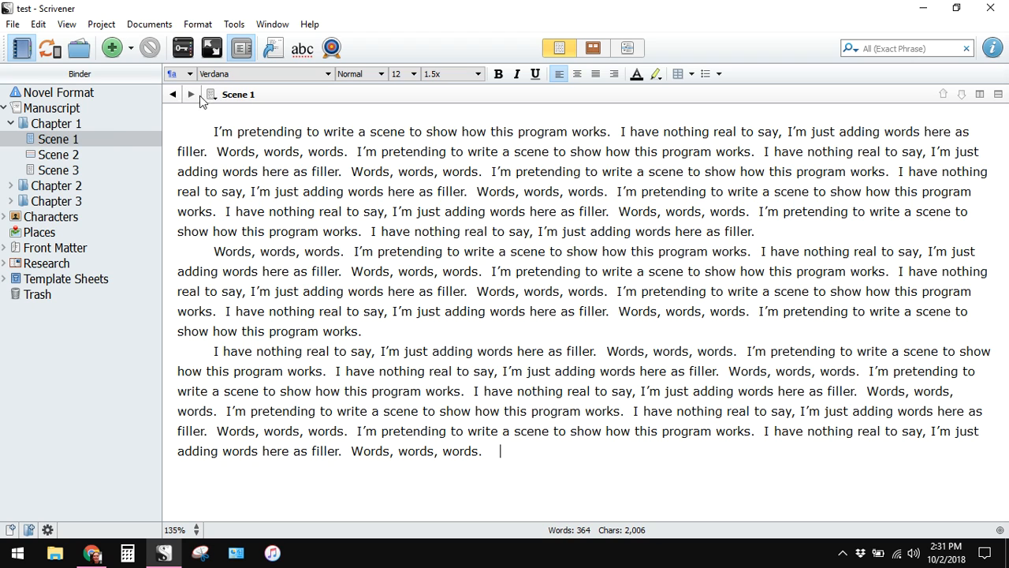
Step: View Scene 2 as a document and as a corkboard, and select its card on Chapter 1's corkboard
click(91, 156)
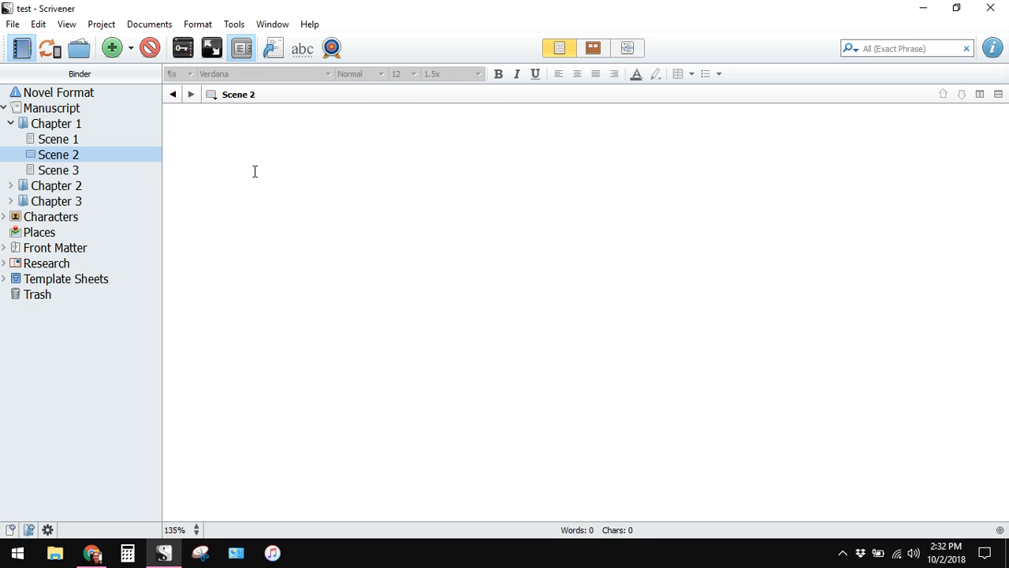
click(593, 48)
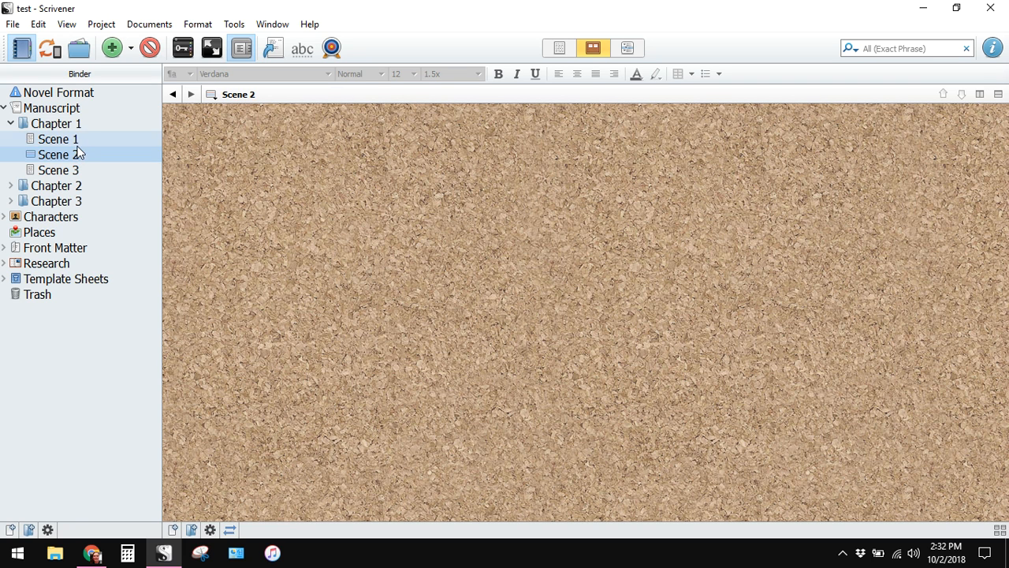
click(81, 124)
click(422, 170)
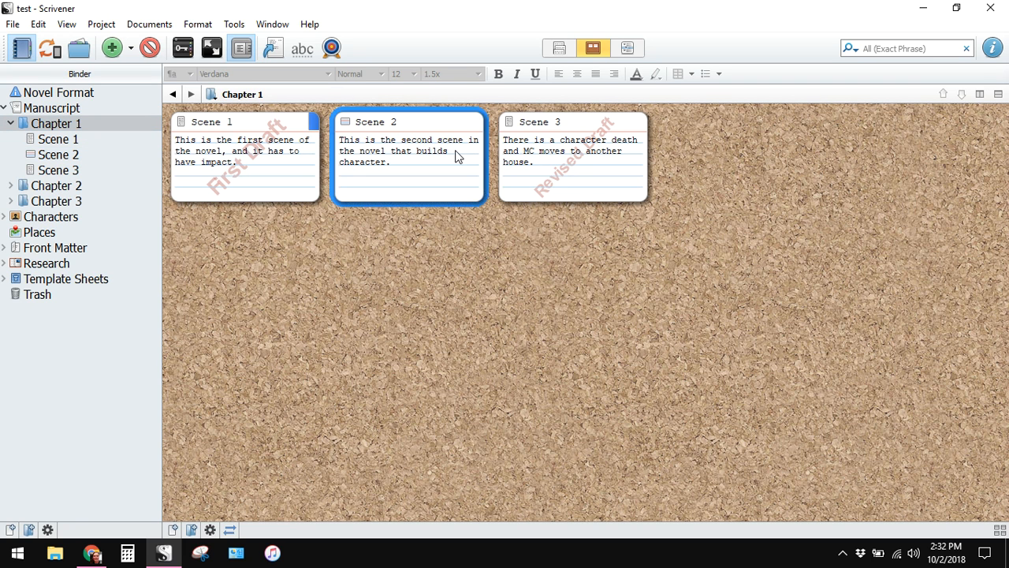
Step: Open Scene 2's synopsis on its index card, view Chapter 1's combined text, and open Scene 2 in the editor
click(422, 170)
click(423, 176)
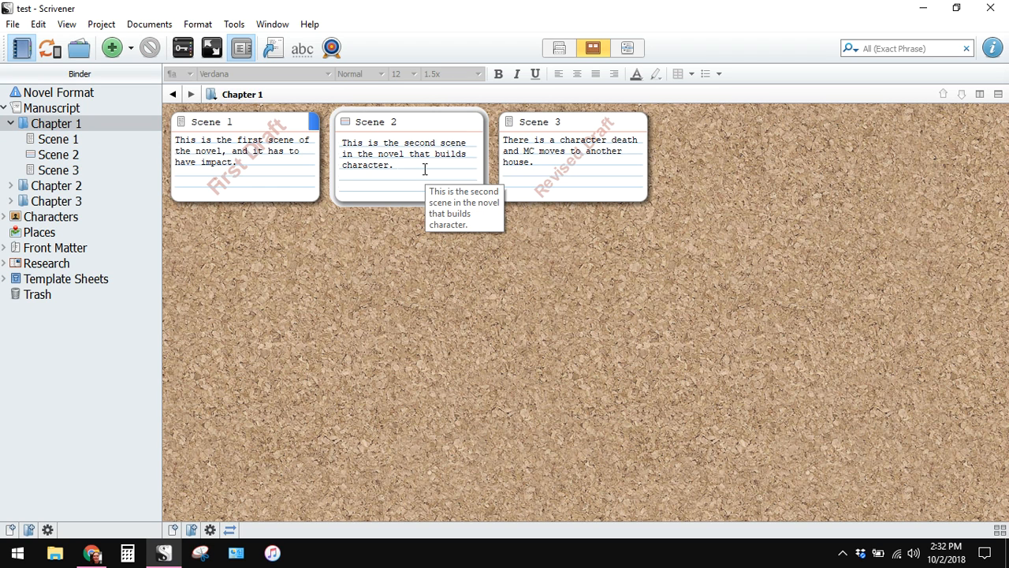
click(559, 49)
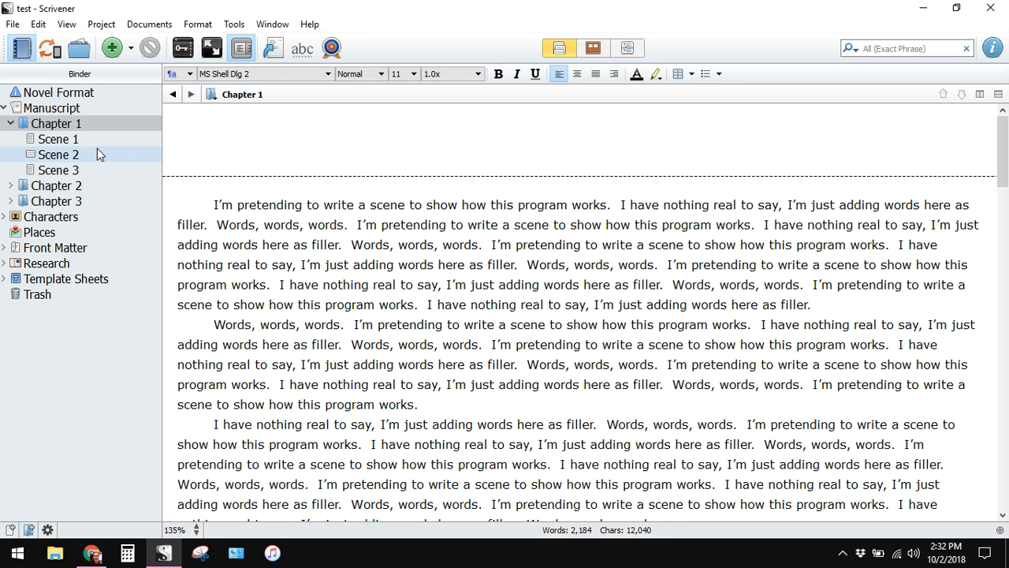
click(97, 150)
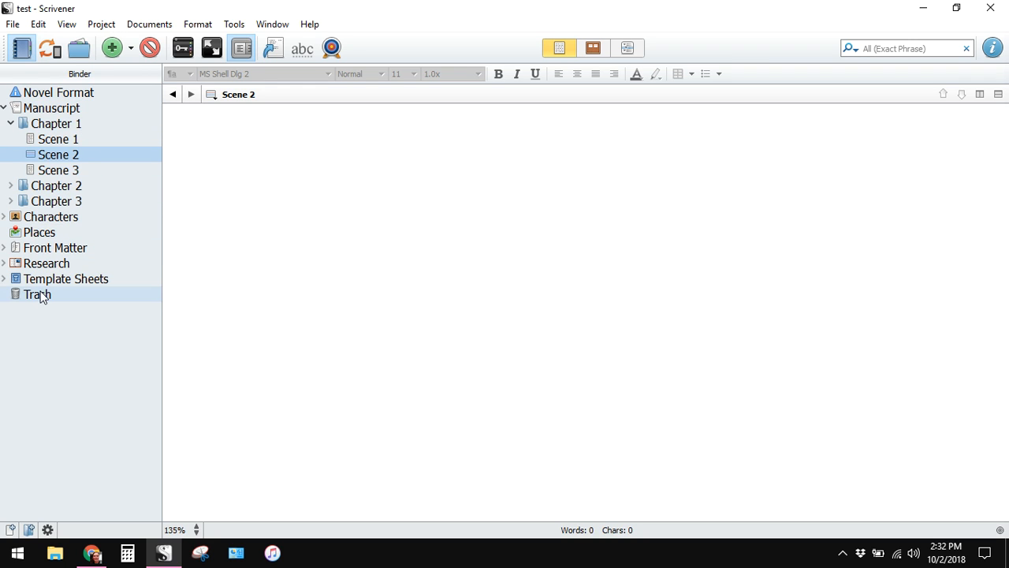
Step: Show the inspector for Scene 2 and set the scene's label to Notes
click(992, 49)
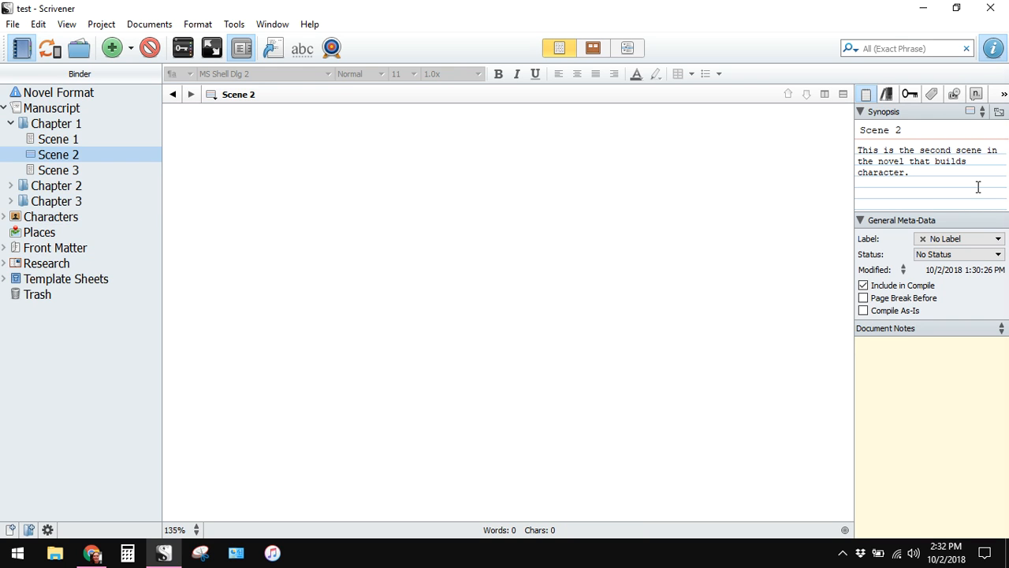
click(967, 239)
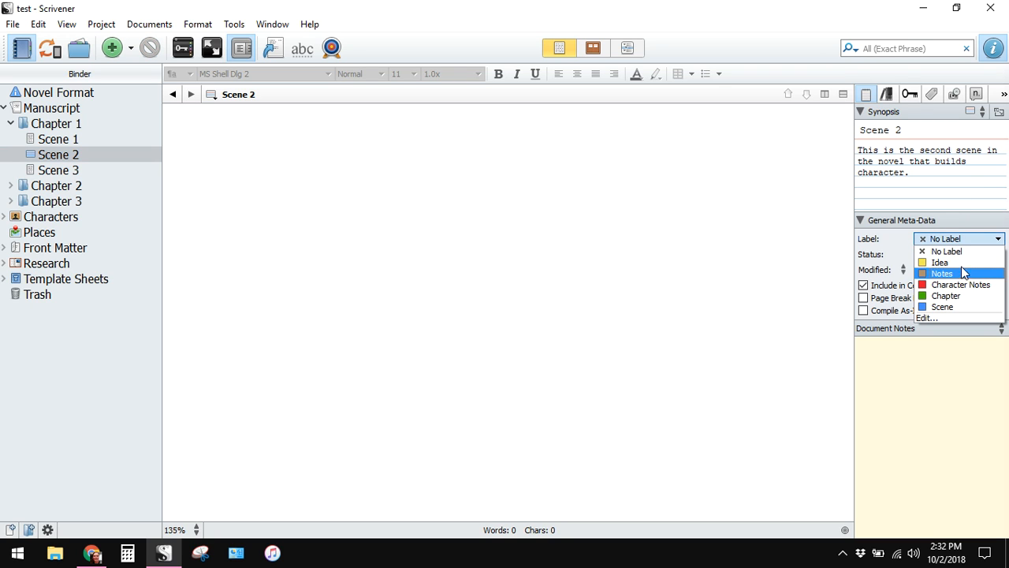
click(950, 273)
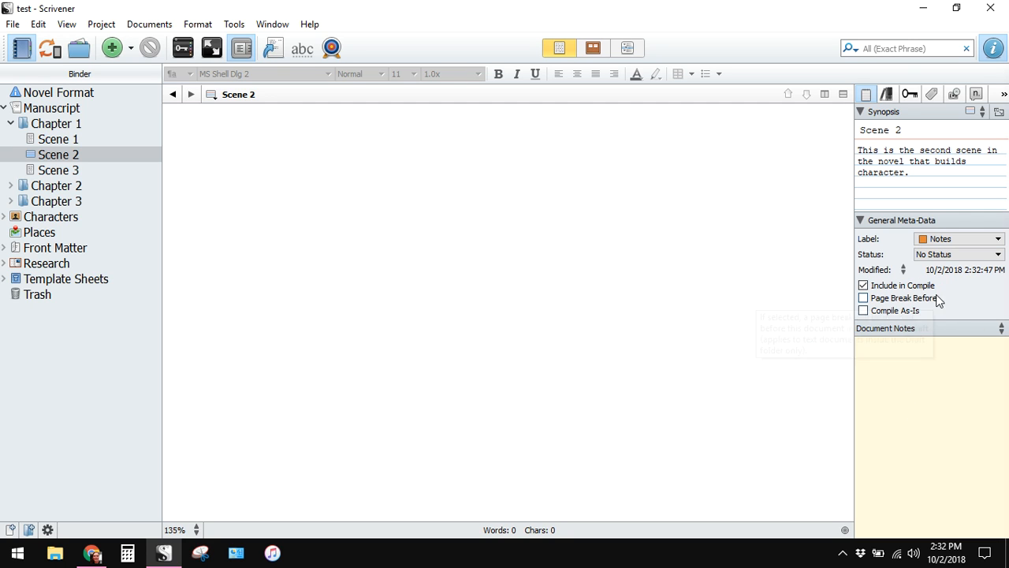
click(906, 397)
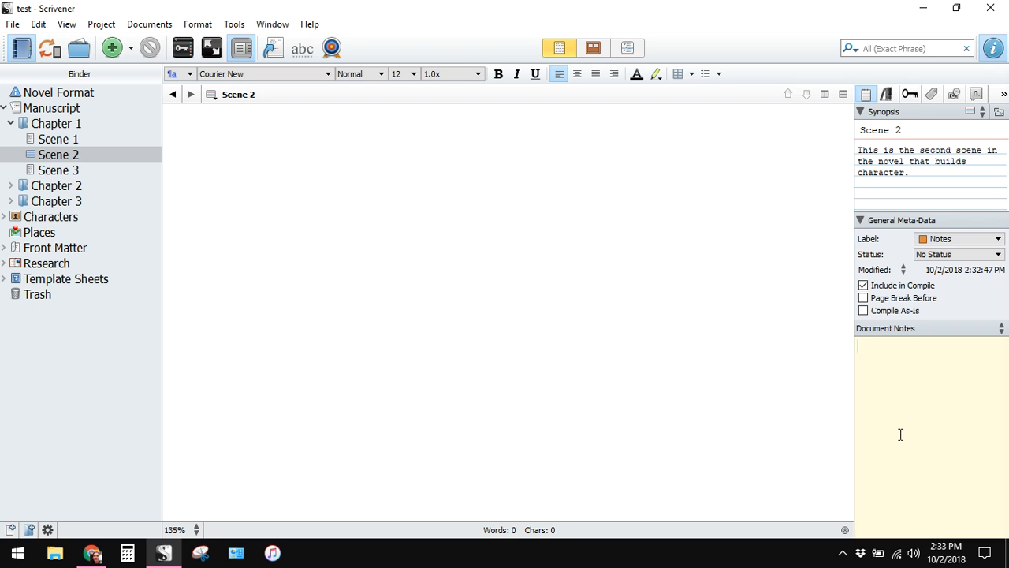
Step: Write "Test test test" as the text of Scene 2
click(537, 311)
text(Test)
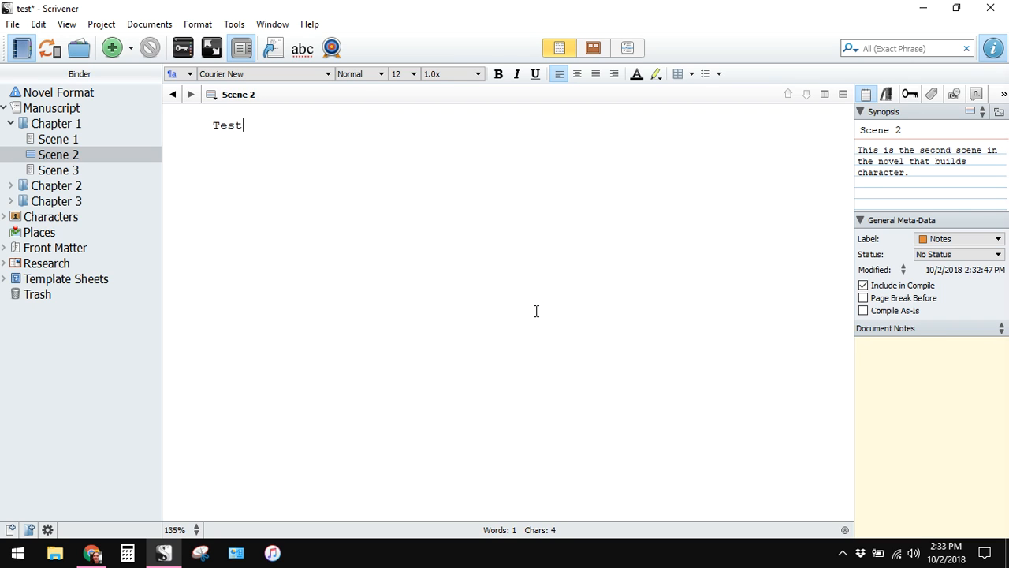
text( test test)
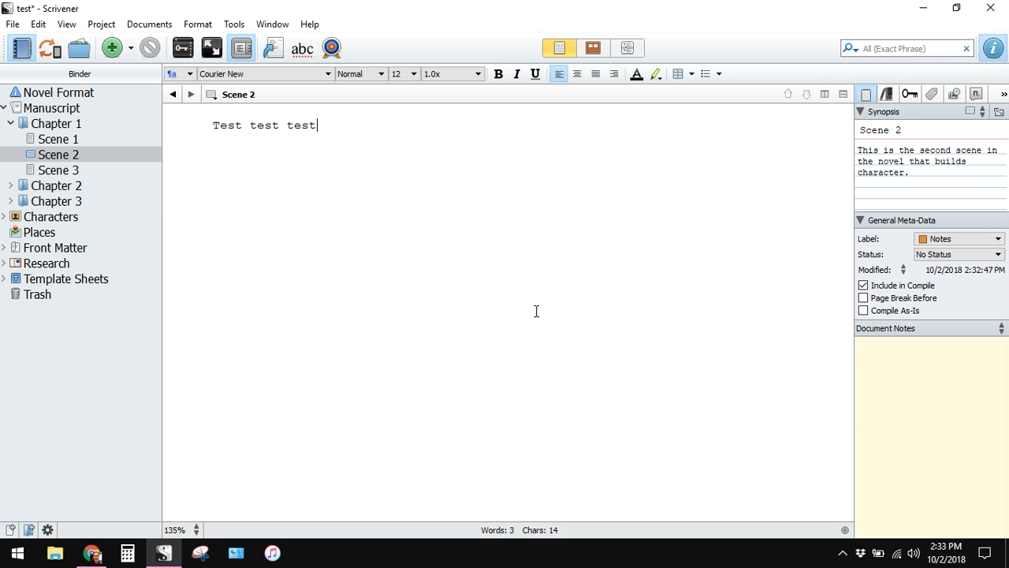
Step: Copy the "Test test test" line and paste it 16 times after itself as filler text in Scene 2
key(ctrl+a)
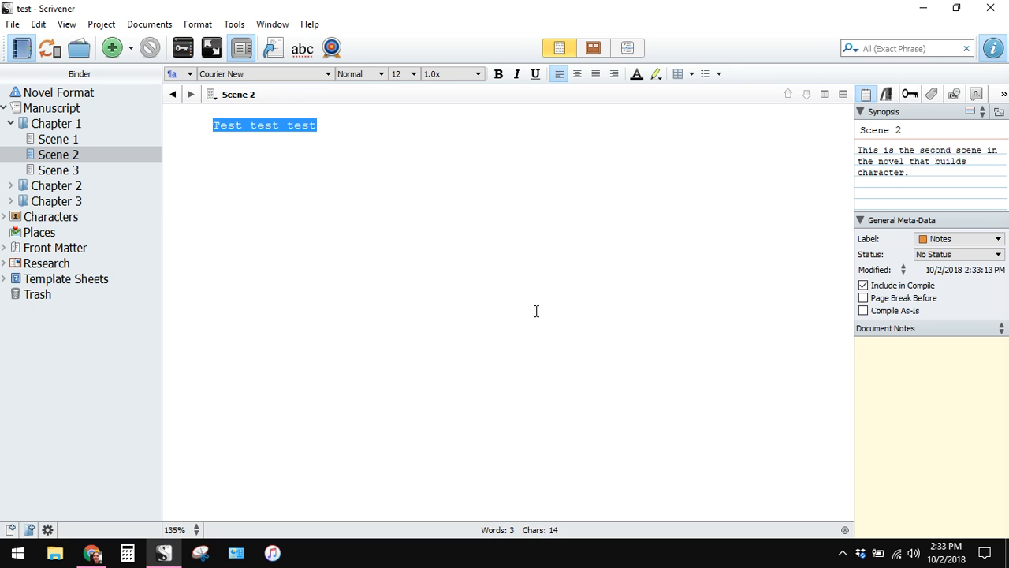
click(536, 311)
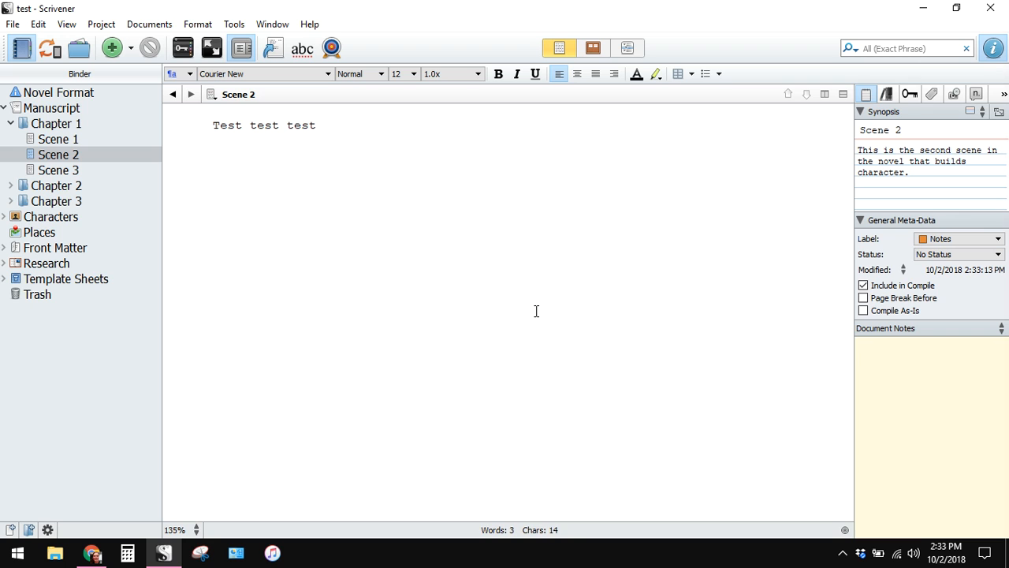
key(ctrl+v)
key(ctrl+v)
key(ctrl+v)
key(ctrl+v)
key(ctrl+v)
key(ctrl+v)
key(ctrl+v)
key(ctrl+v)
key(ctrl+v)
key(ctrl+v)
key(ctrl+v)
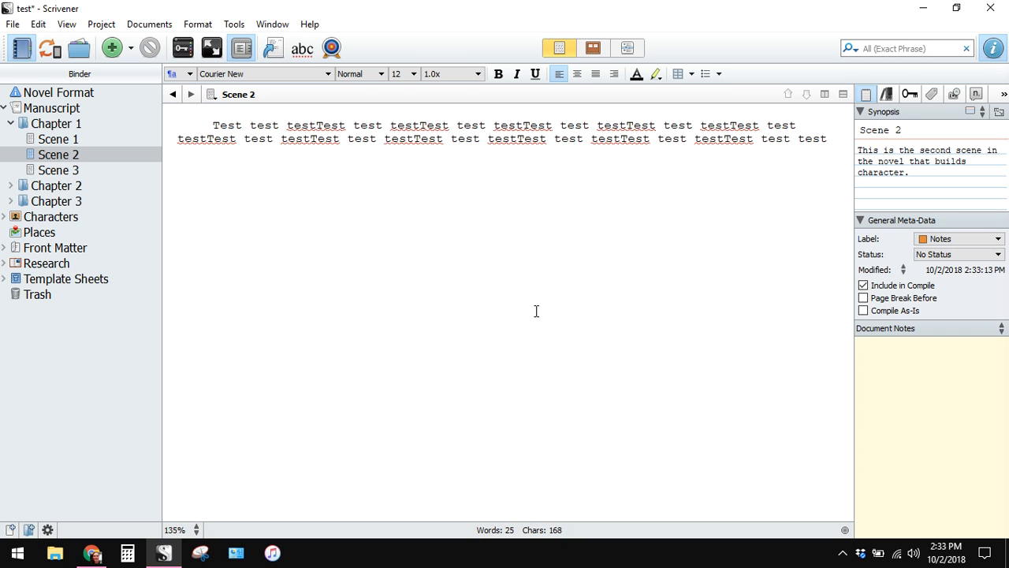
key(ctrl+v)
key(ctrl+v)
key(ctrl+v)
key(ctrl+v)
key(ctrl+v)
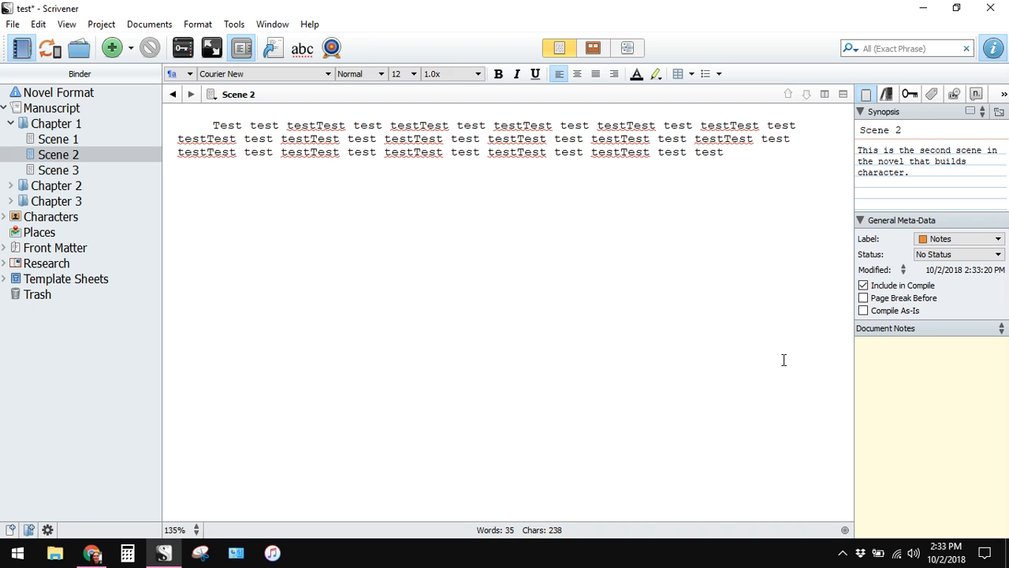
Step: Add the document note "These are notes that I have about this scene." to Scene 2
click(963, 419)
text(These are notes that I hvae)
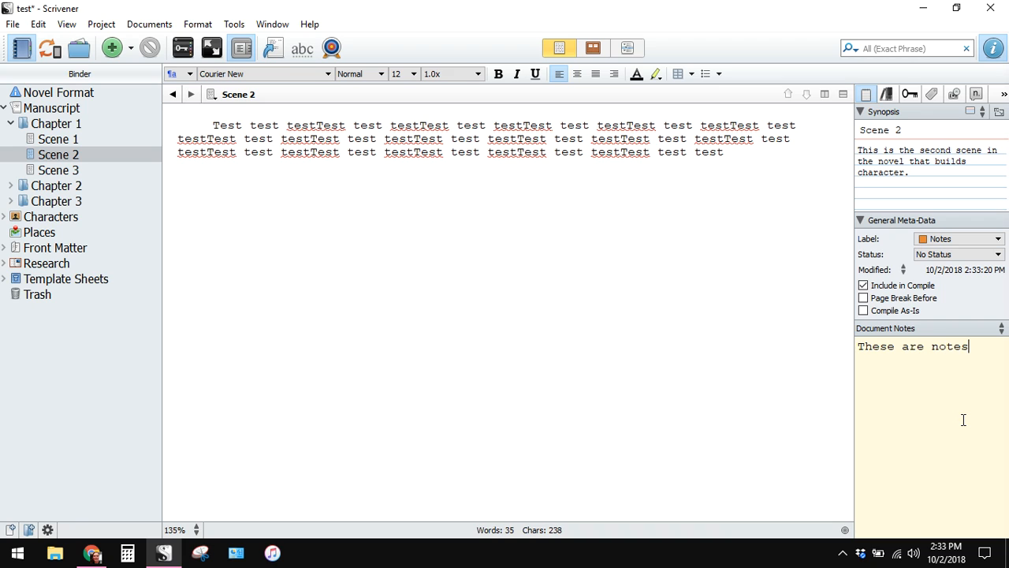
key(BackSpace)
key(BackSpace)
key(BackSpace)
text(ave a)
text(bout )
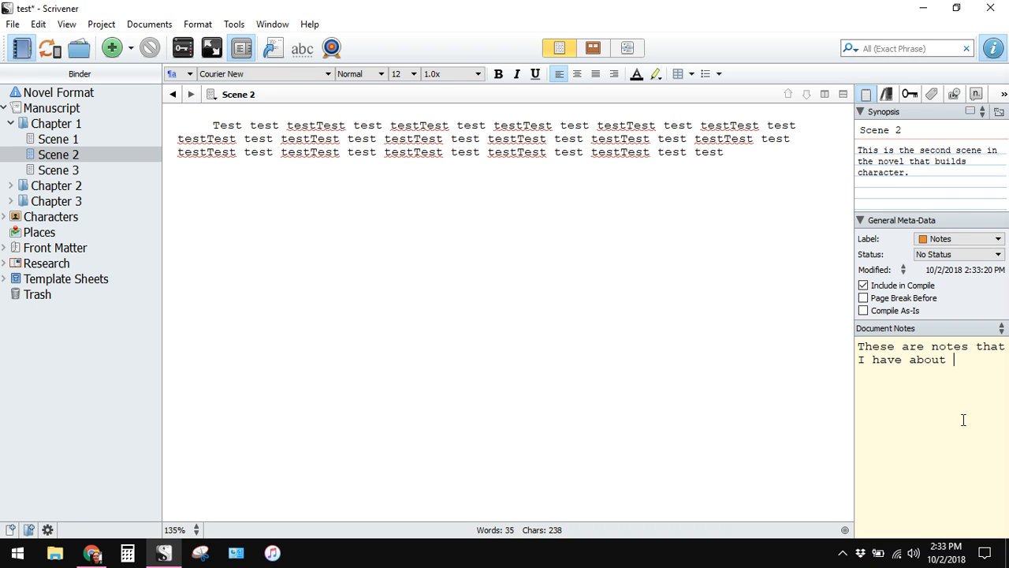
text(this scene.)
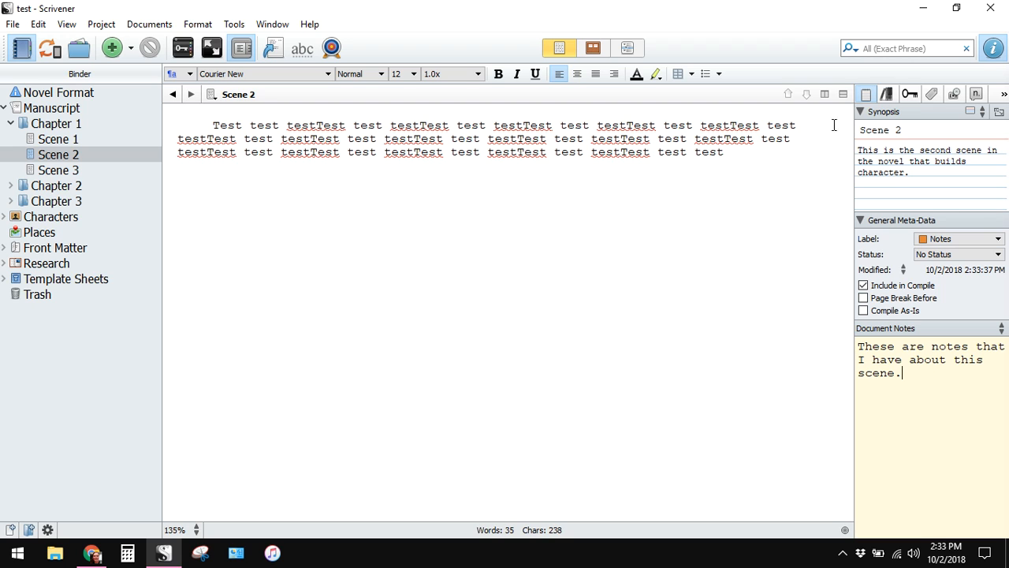
Step: Look at Scene 2's comments and footnotes and its snapshots, and return to its synopsis and document notes
click(976, 95)
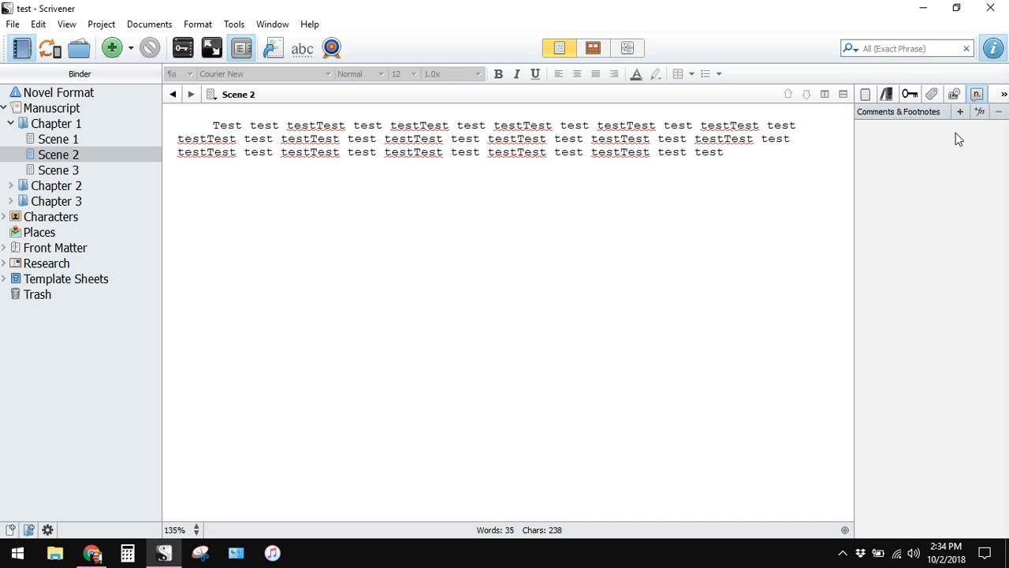
click(955, 95)
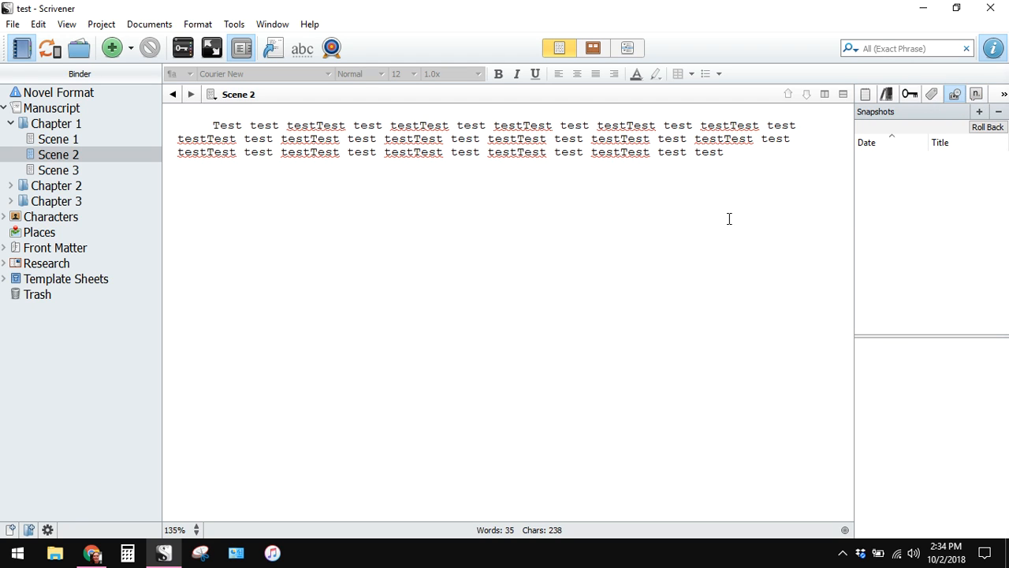
click(620, 150)
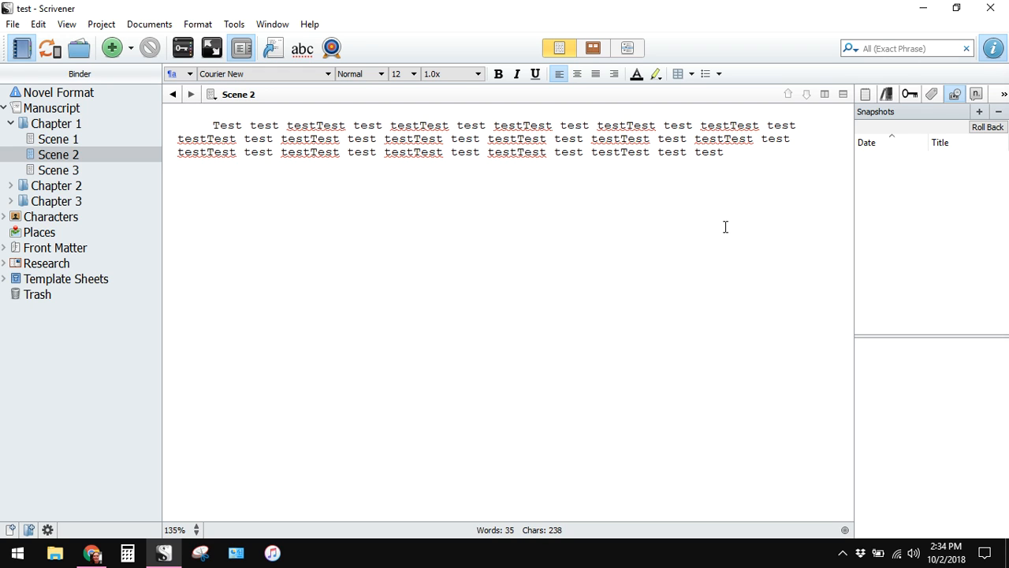
click(866, 94)
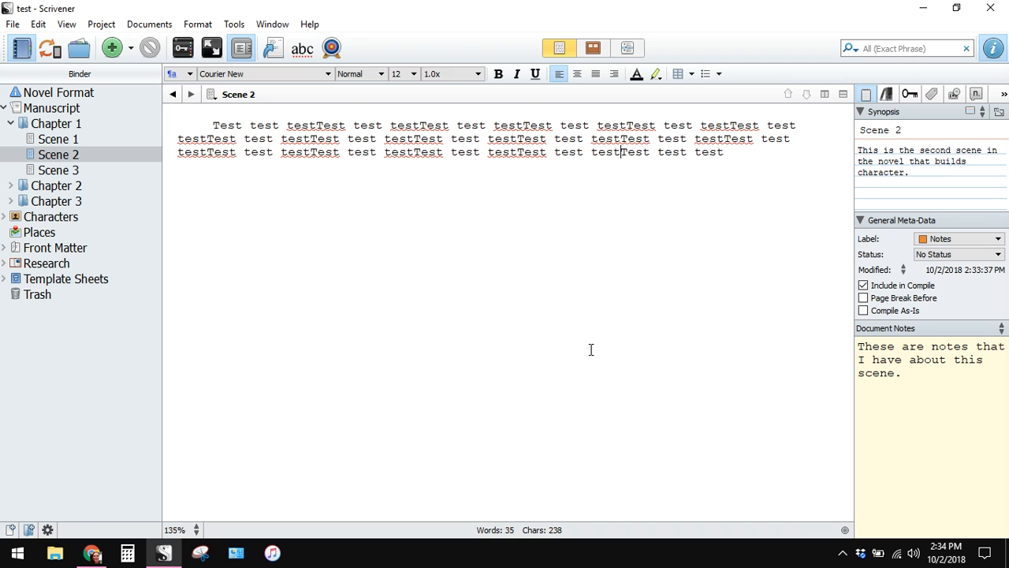
click(924, 424)
Step: Hide the inspector, show it again, and leave it hidden to widen the editor
click(993, 49)
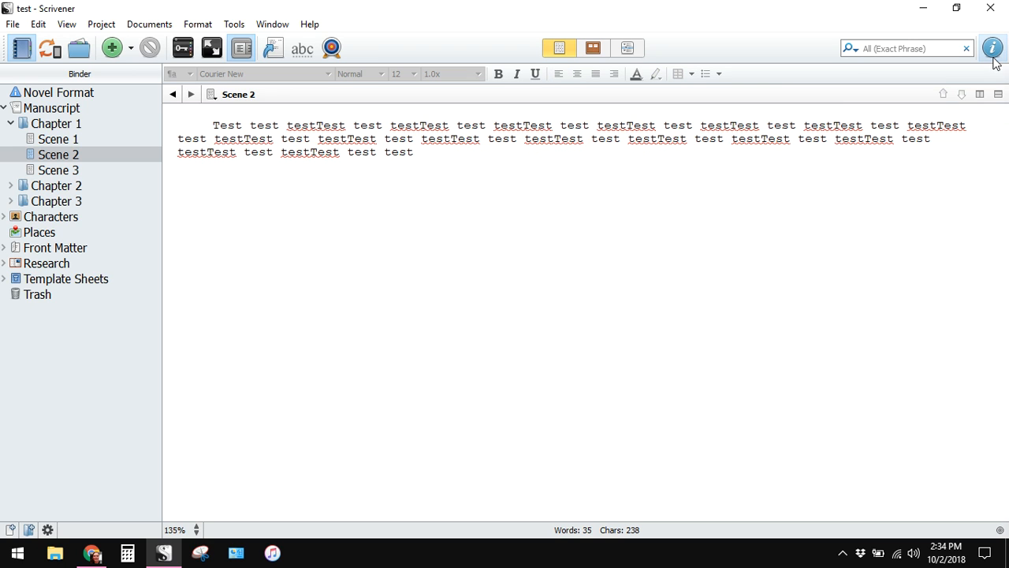
click(992, 49)
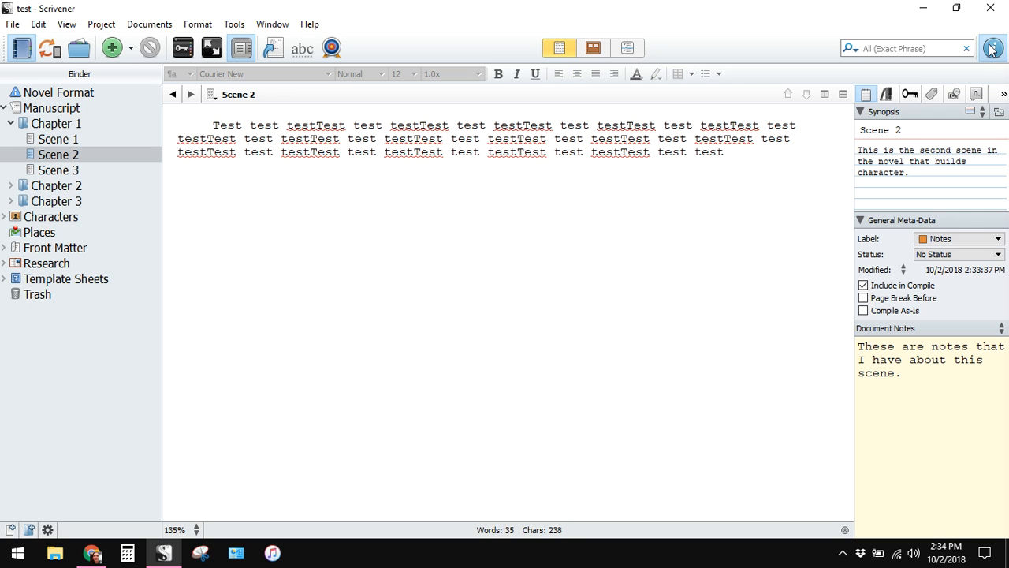
click(991, 49)
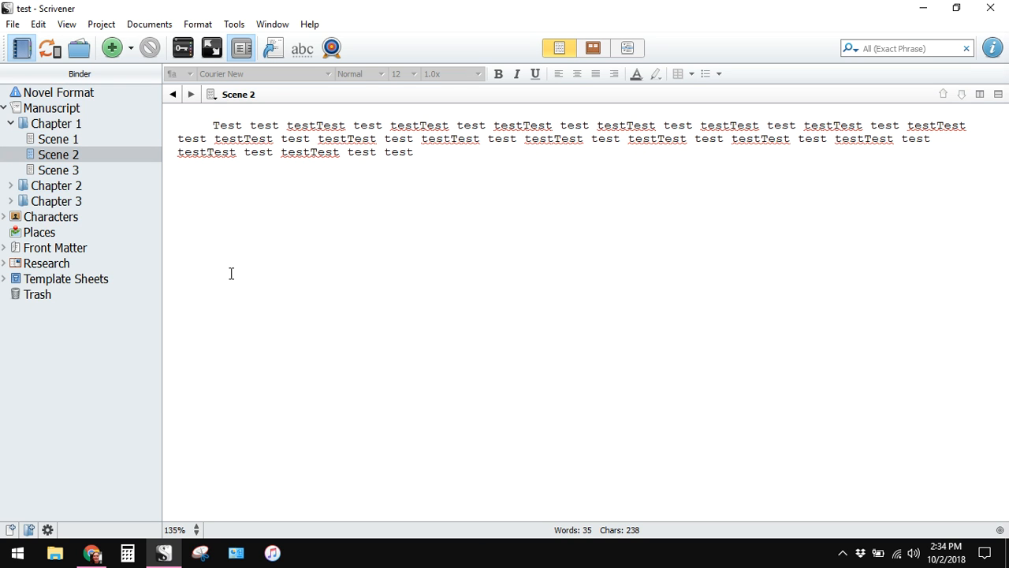
Step: Display the whole Manuscript as combined text and open the project targets window, moving it higher over the text
click(66, 114)
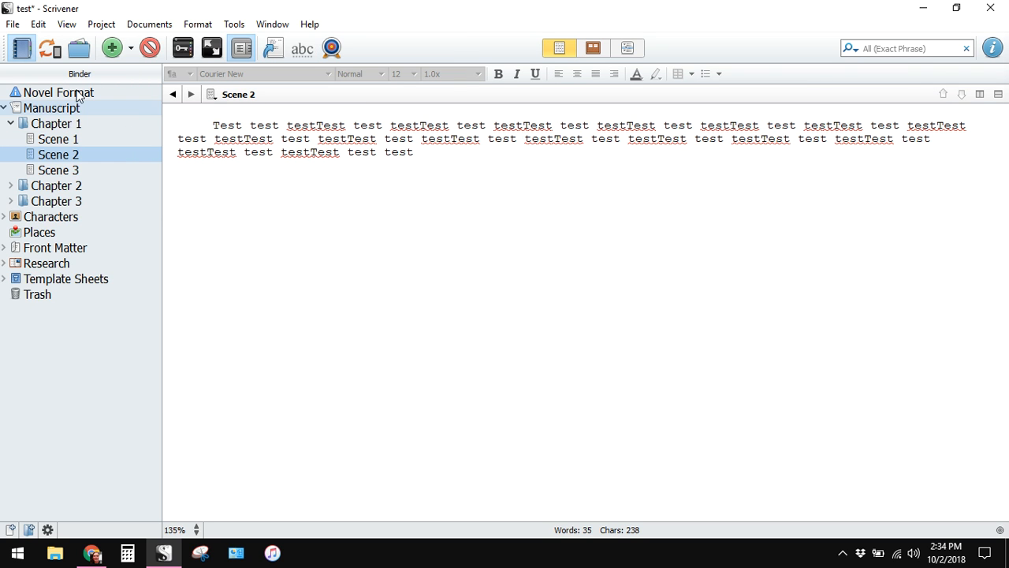
click(78, 108)
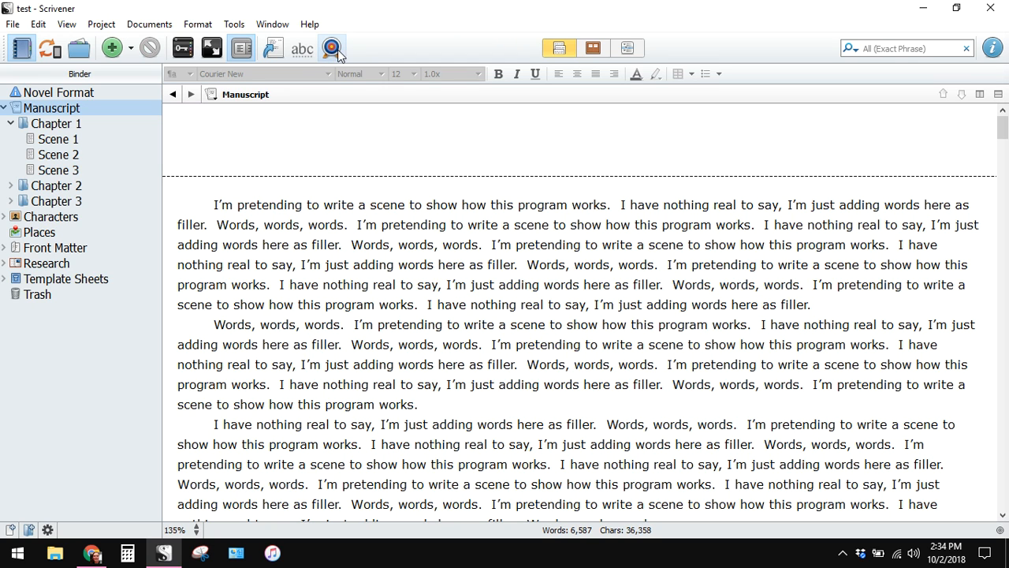
click(334, 48)
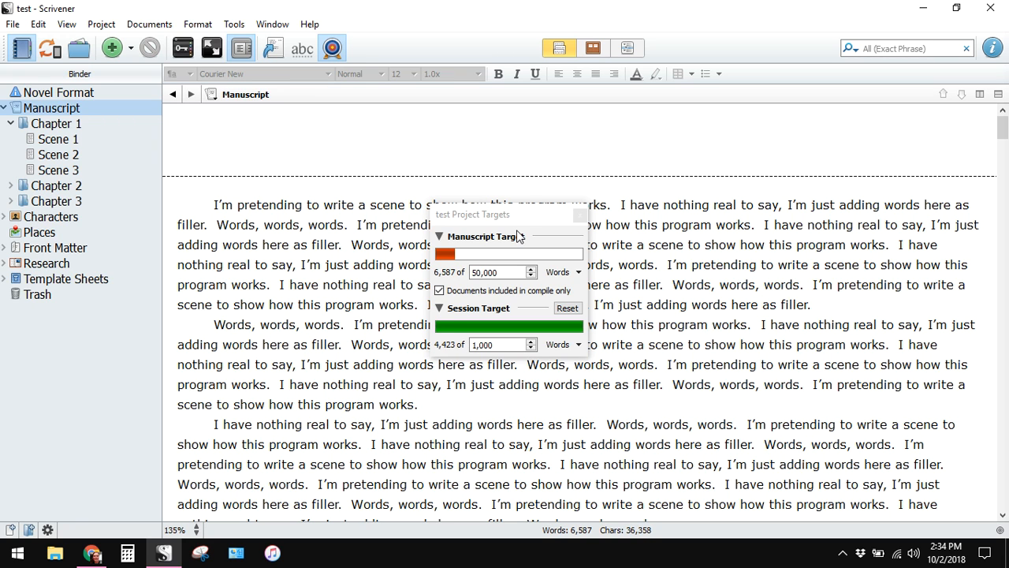
drag(523, 215, 426, 132)
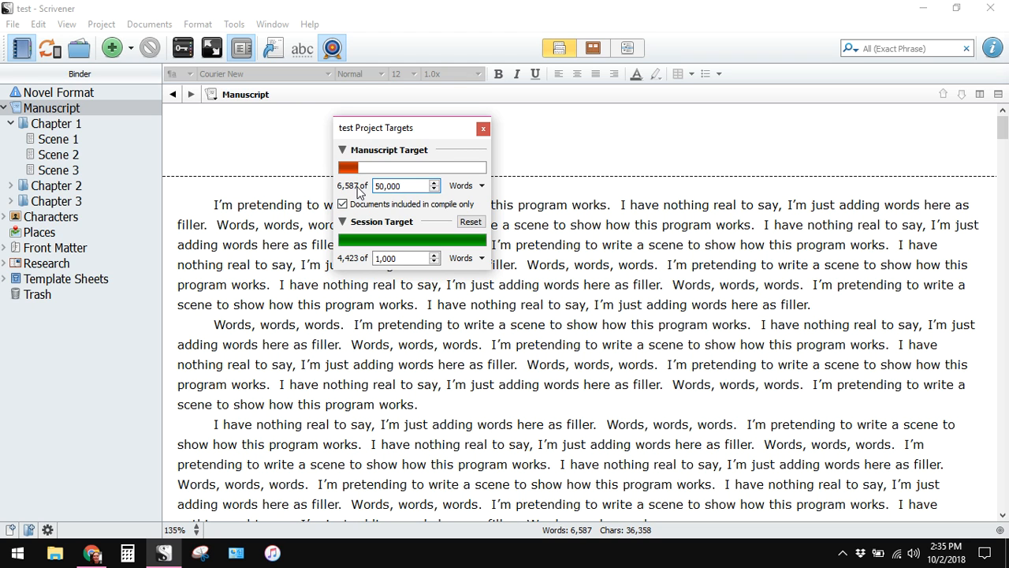
Step: Set the session target to 1667 words and close the project targets
drag(399, 257, 365, 262)
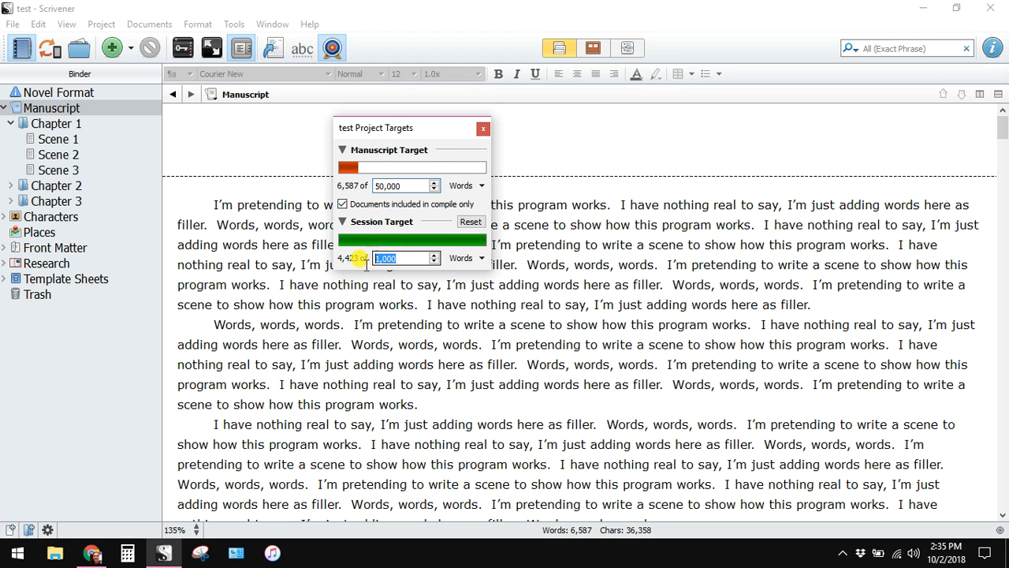
key(Right)
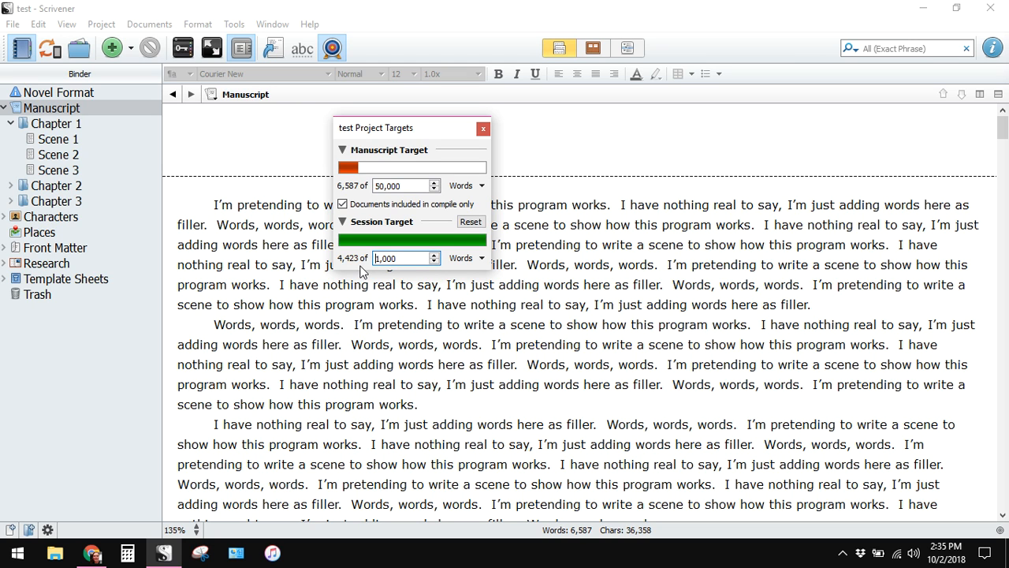
text(166)
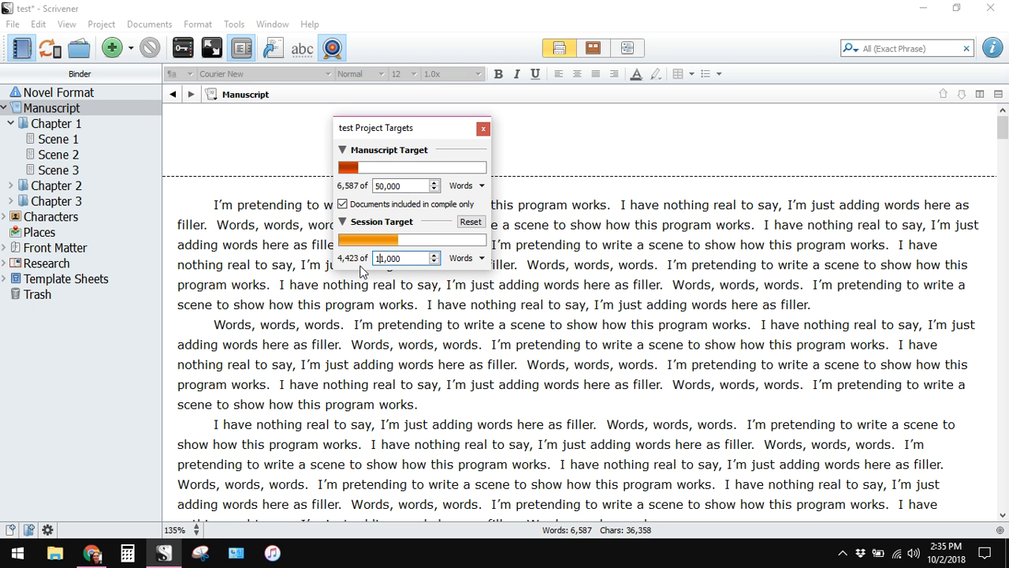
key(BackSpace)
key(BackSpace)
key(BackSpace)
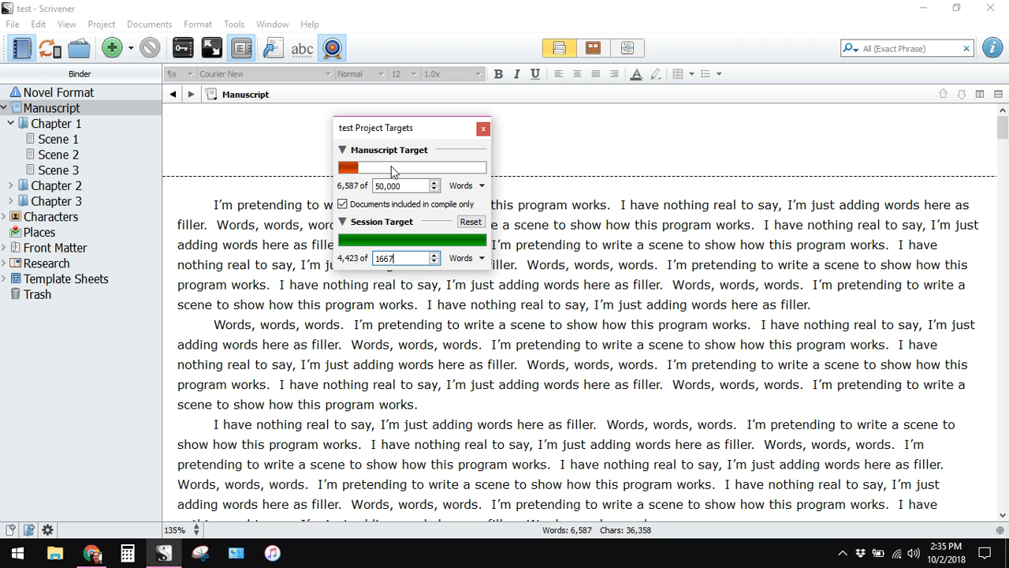
click(483, 129)
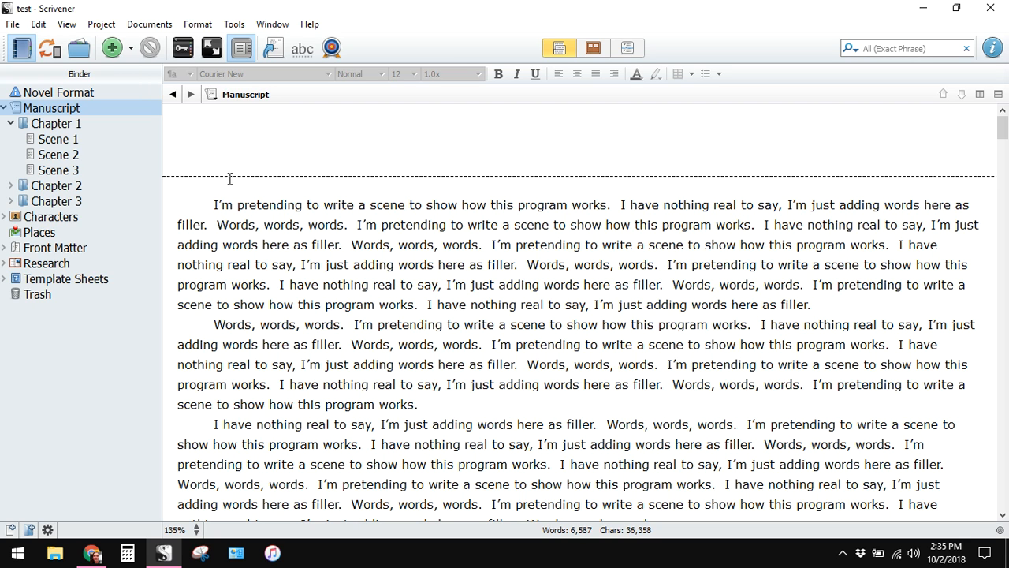
Step: Display the Manuscript in full-screen composition mode and browse its text around the Scene 2 filler passage
click(212, 49)
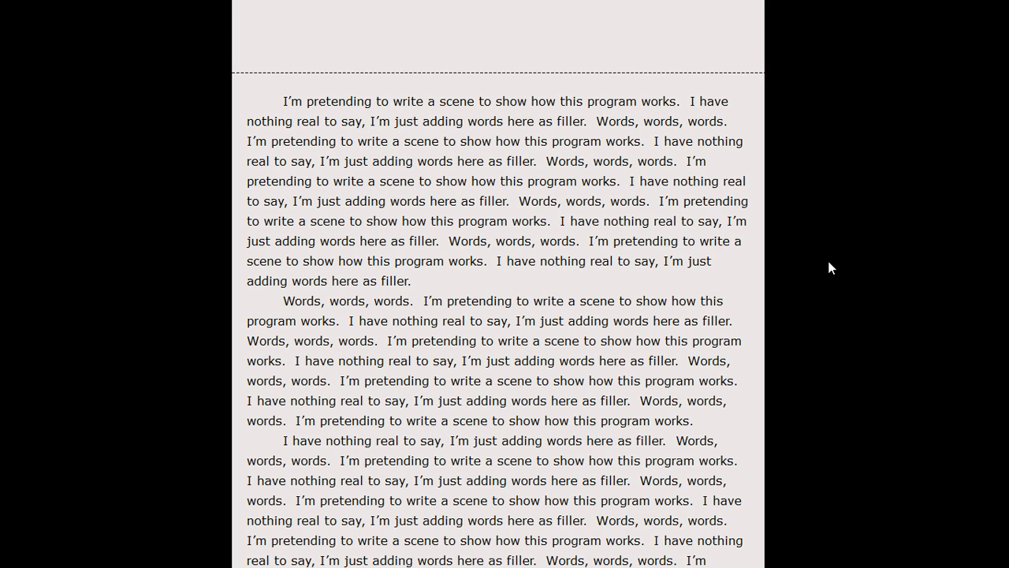
key(Down)
key(Down)
key(Down)
key(Down)
key(Down)
key(Down)
key(Down)
key(Down)
key(Down)
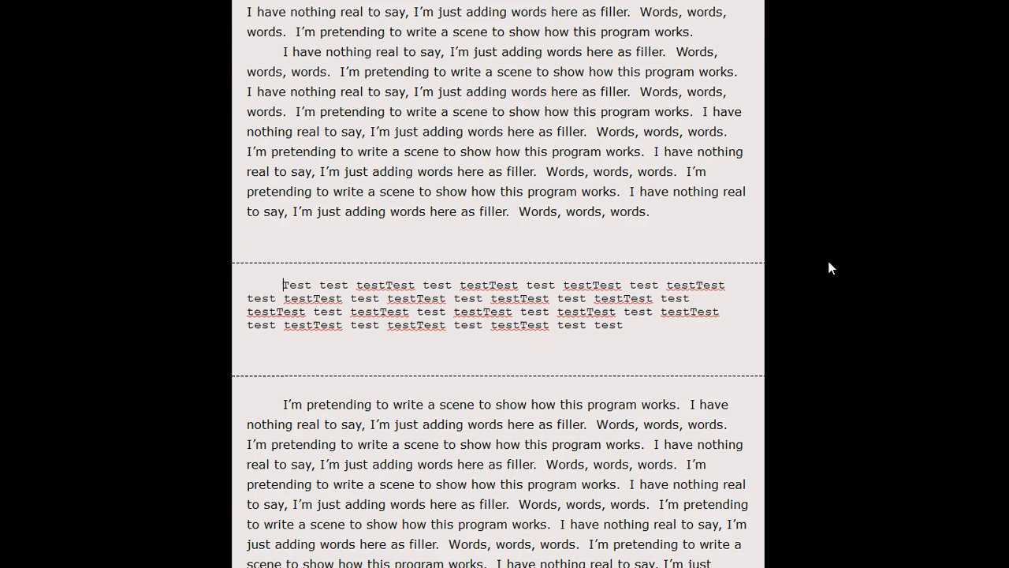
key(Up)
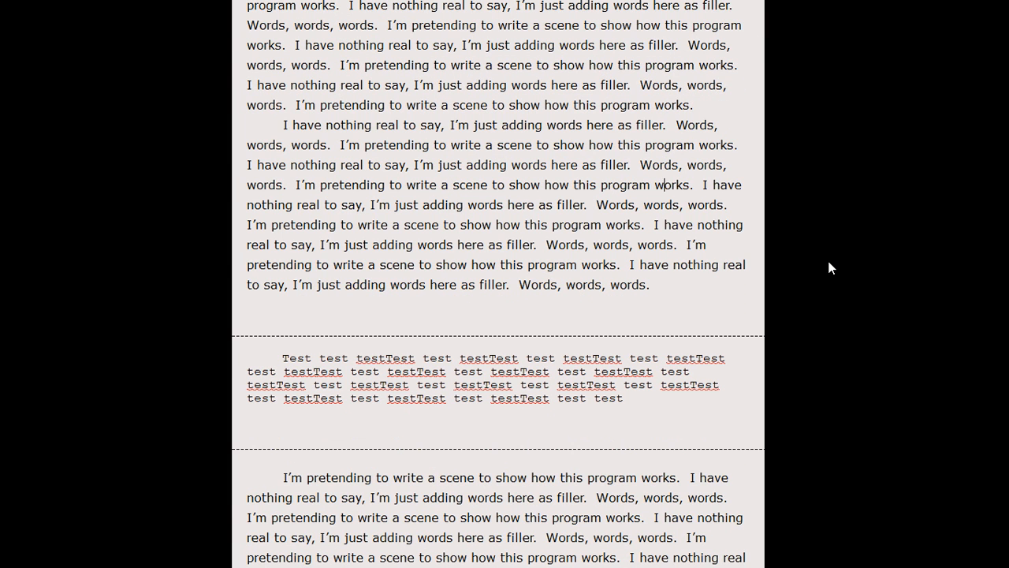
Step: Browse back up through the Manuscript text in full-screen mode and return to the main window
key(Up)
key(Up)
key(Up)
key(Up)
key(Up)
key(Up)
key(Up)
key(Up)
key(Up)
key(Up)
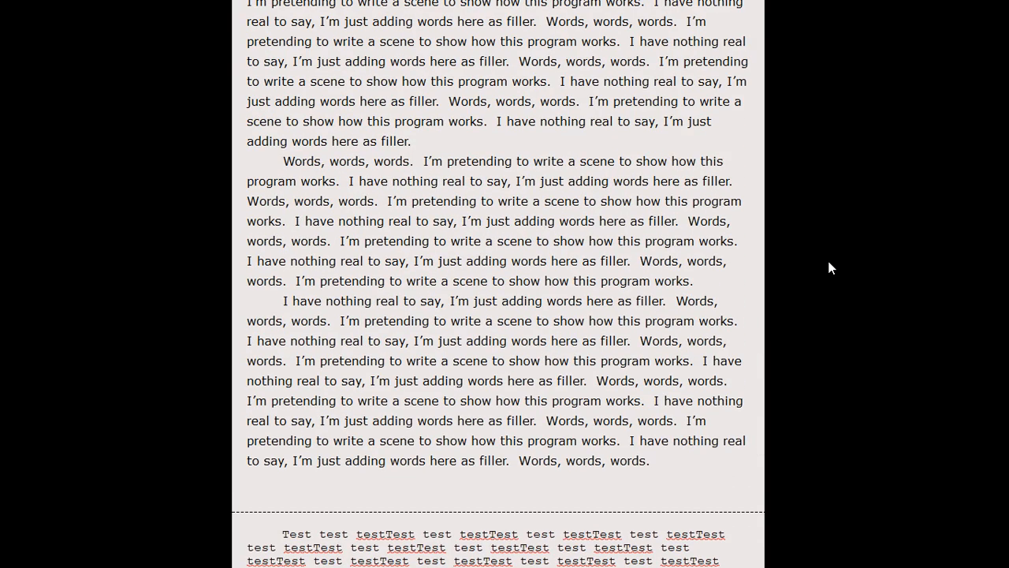
key(Escape)
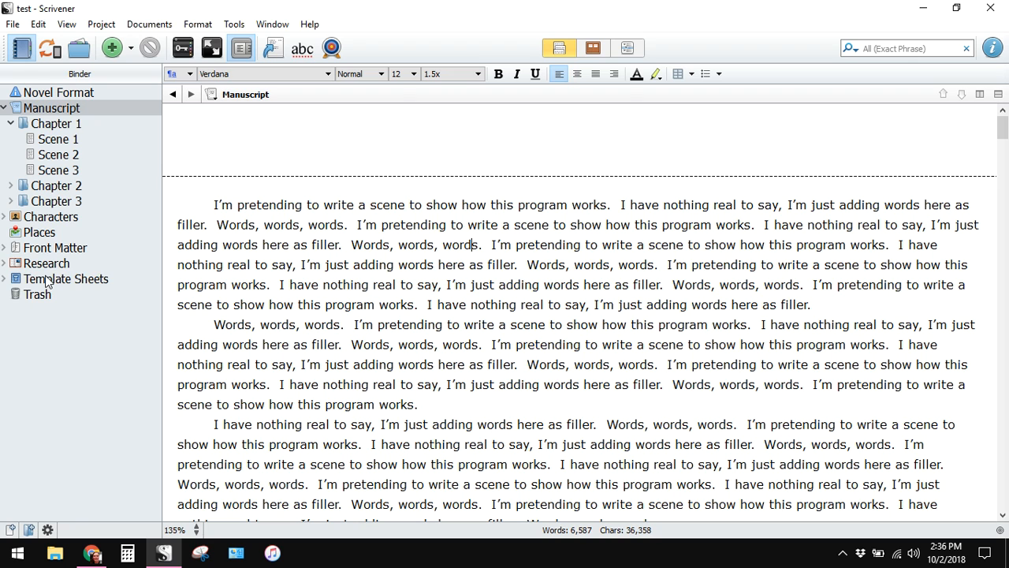
Step: Display Scene 1 on its own in full-screen mode and look over its text
click(63, 140)
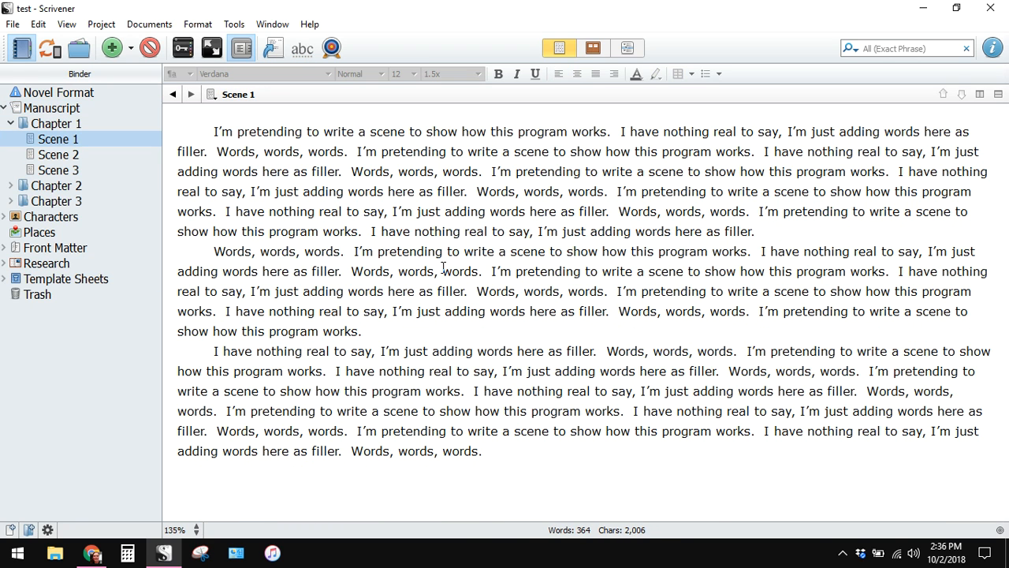
key(F11)
scroll(473, 242, up, 3)
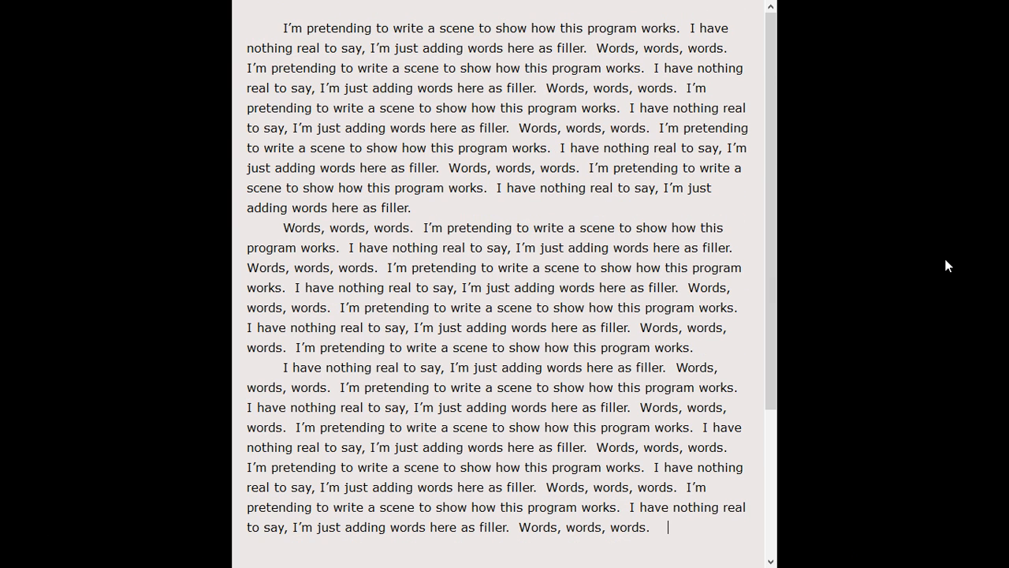
scroll(450, 240, down, 3)
scroll(450, 241, up, 3)
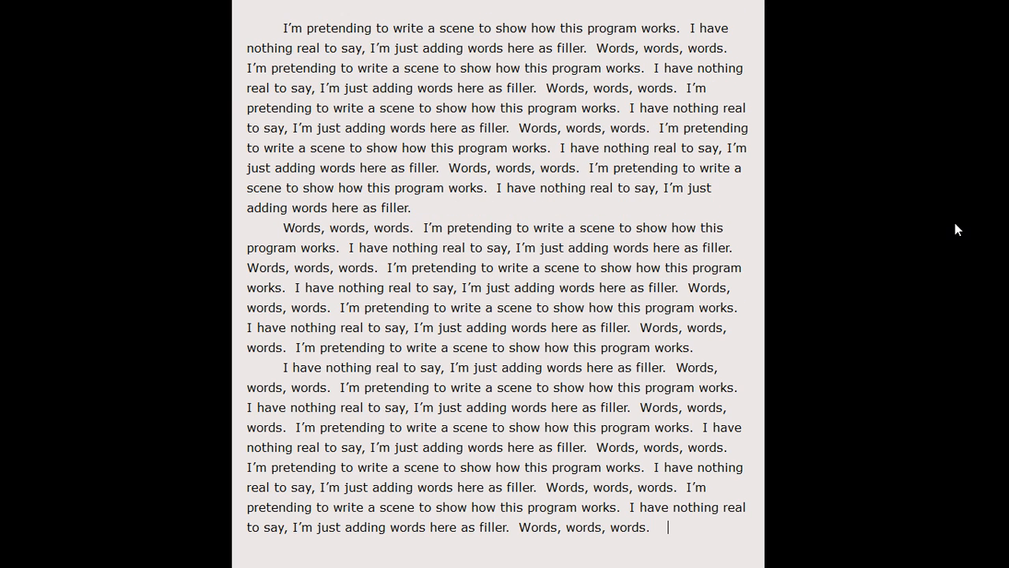
Step: Widen the full-screen paper slightly, try the Left paper position before restoring Center, and leave full-screen mode
mouse_move(320, 537)
mouse_move(288, 527)
mouse_down()
mouse_move(309, 529)
mouse_move(272, 535)
mouse_move(291, 534)
mouse_up()
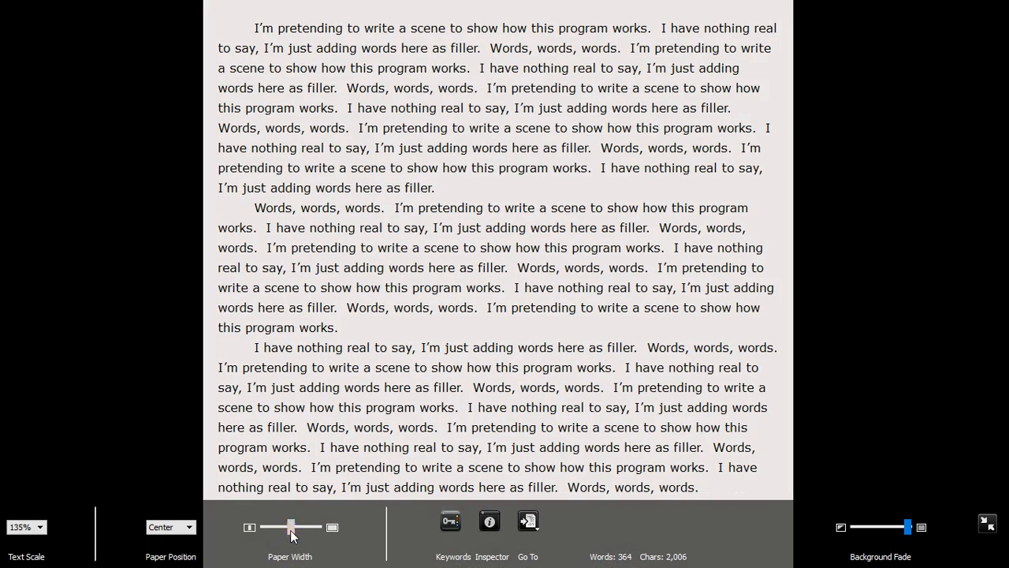
click(160, 526)
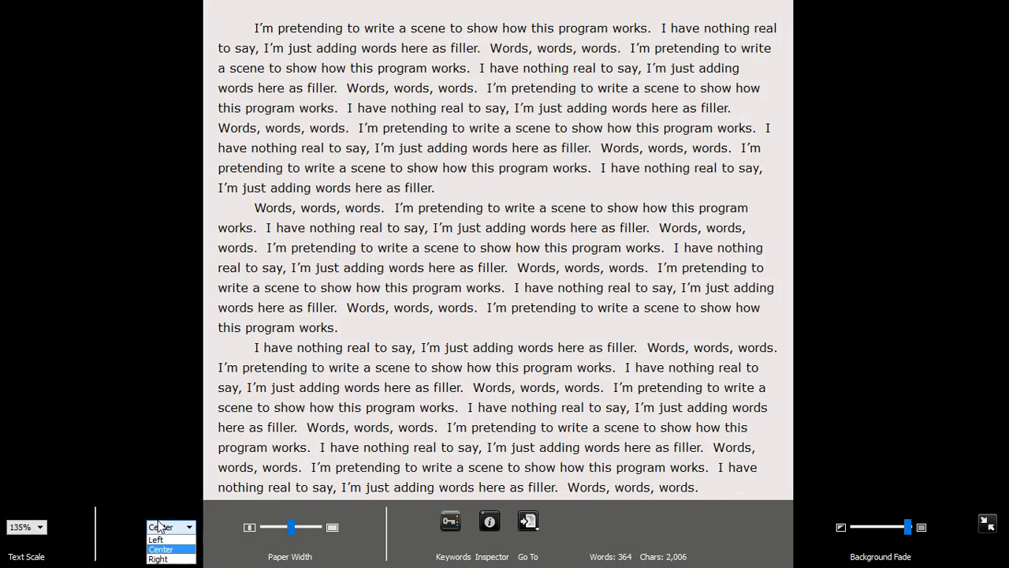
click(156, 540)
click(161, 527)
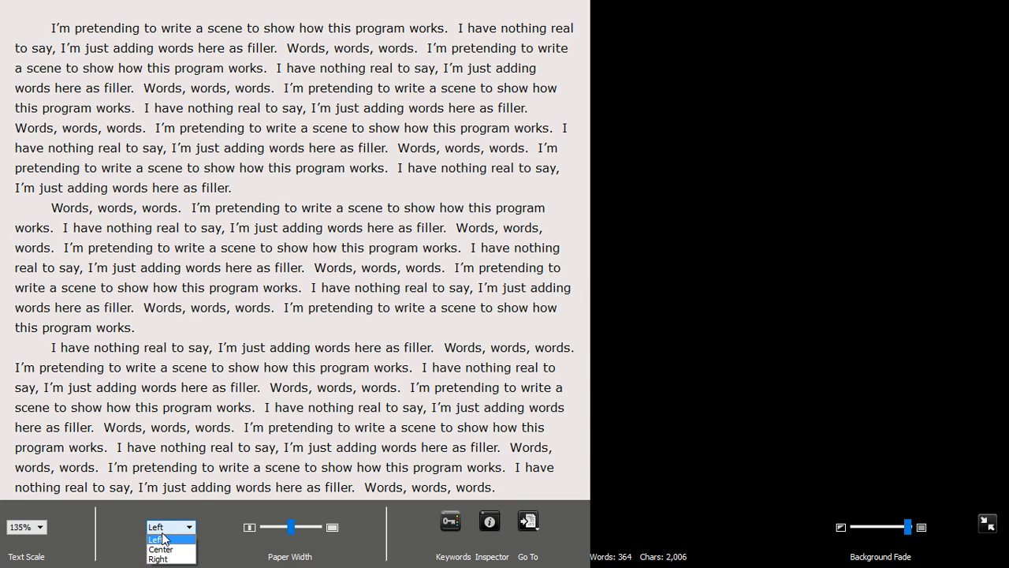
click(161, 549)
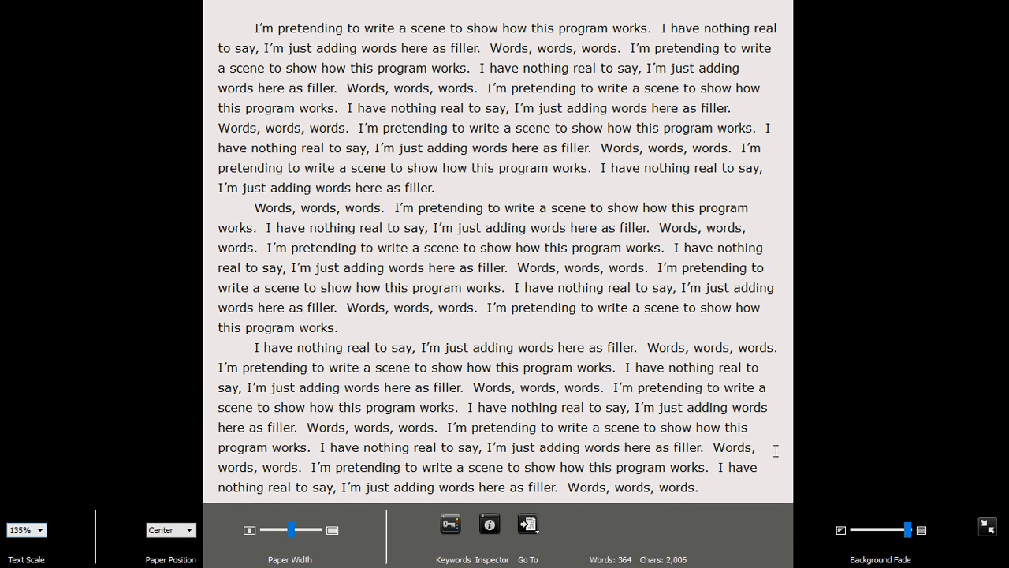
mouse_move(908, 527)
mouse_down()
mouse_move(871, 527)
mouse_move(909, 512)
mouse_up()
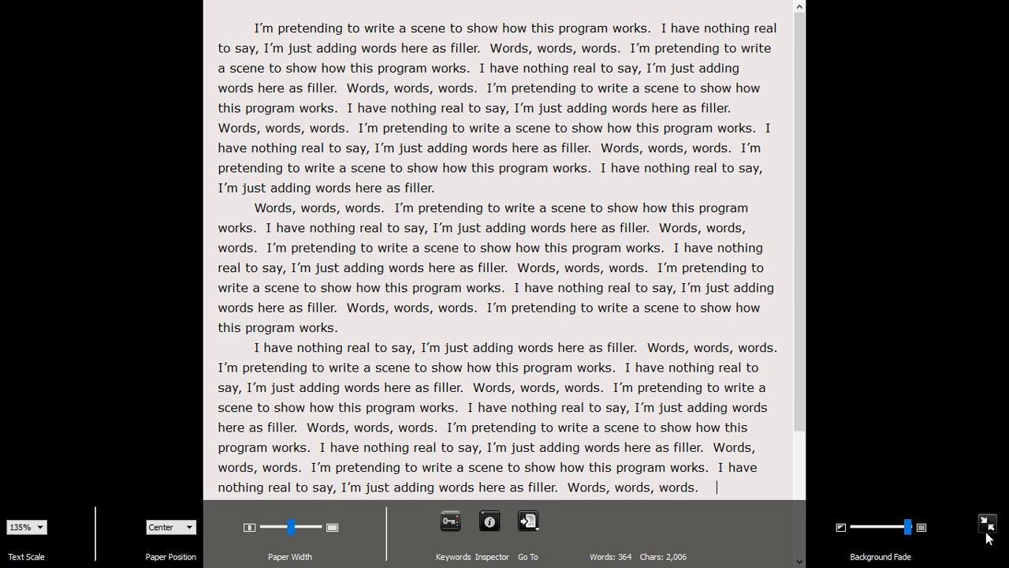
click(989, 523)
Step: Choose the "city skyscape OS ref" image from Pictures as the full-screen backdrop, selecting it a second time to reapply it
click(37, 24)
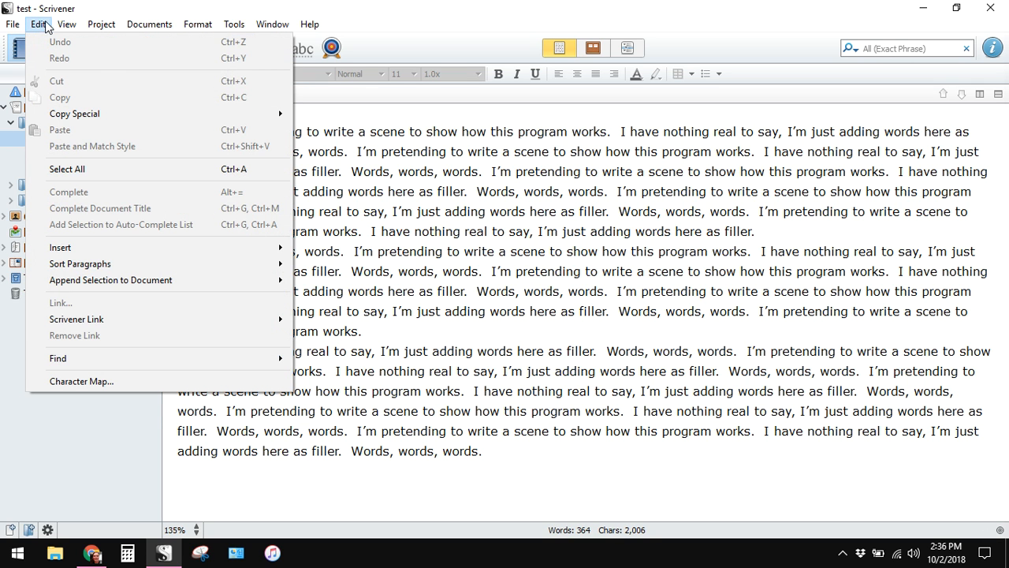
mouse_move(64, 25)
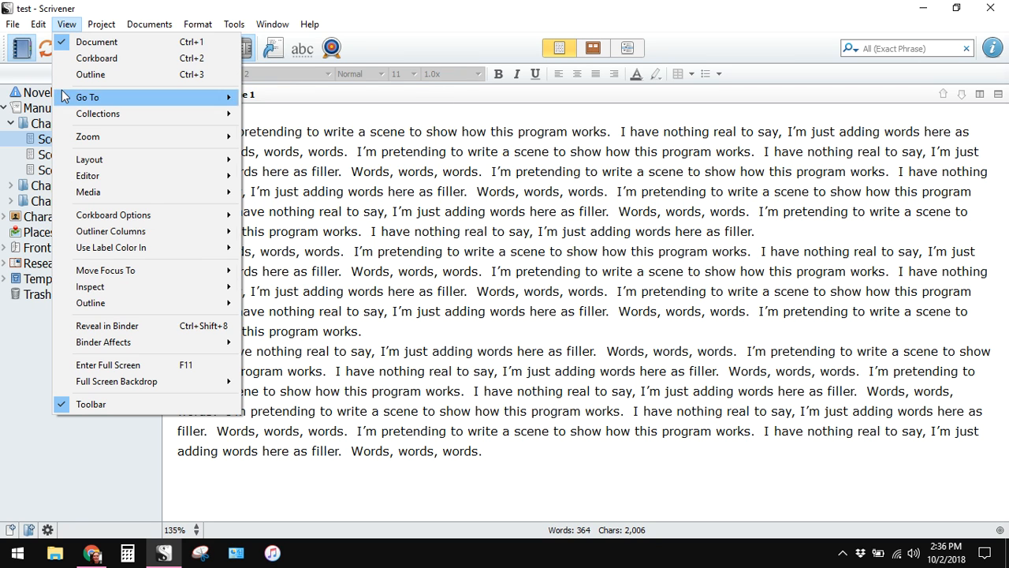
mouse_move(144, 381)
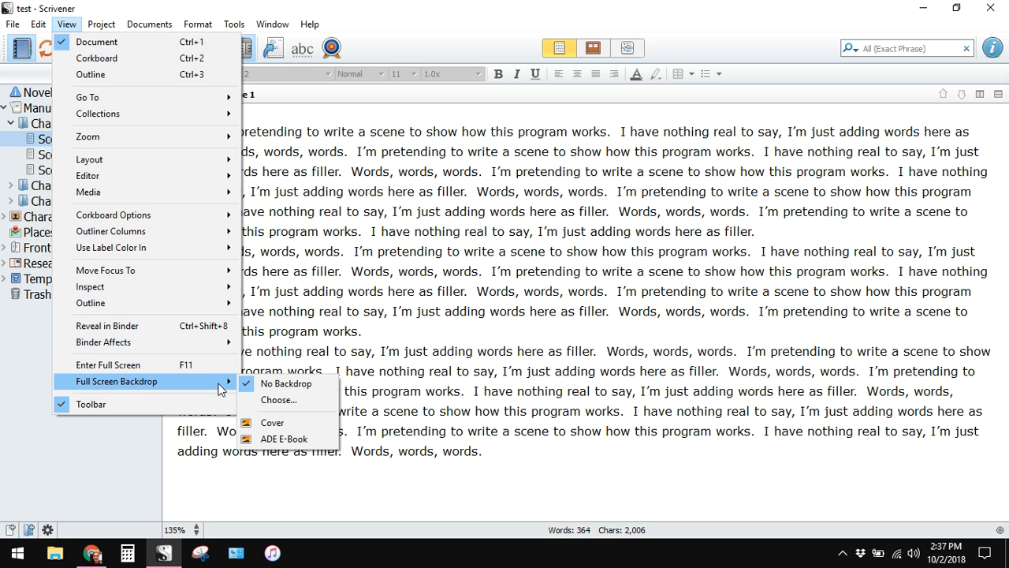
click(290, 403)
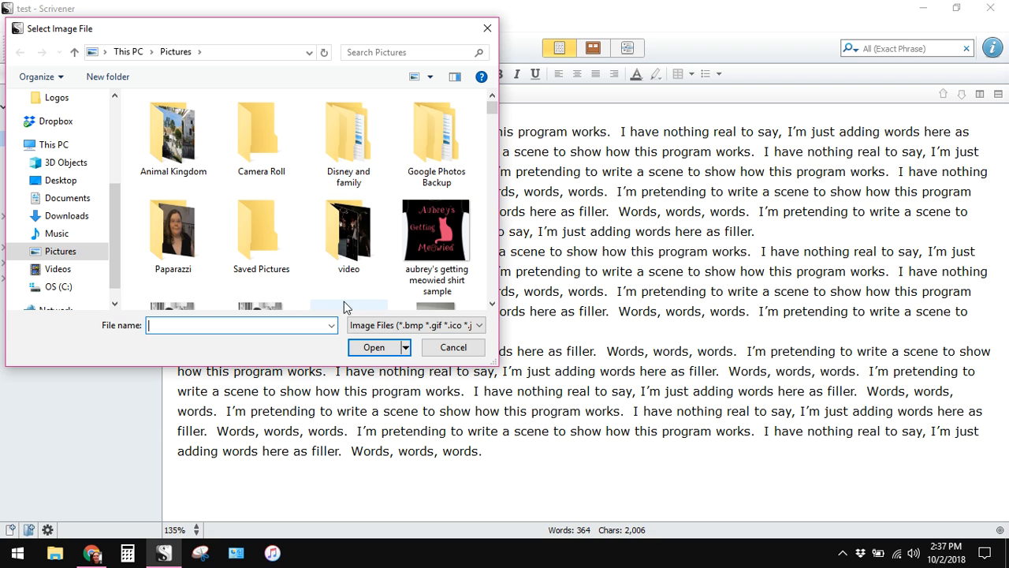
scroll(351, 230, down, 5)
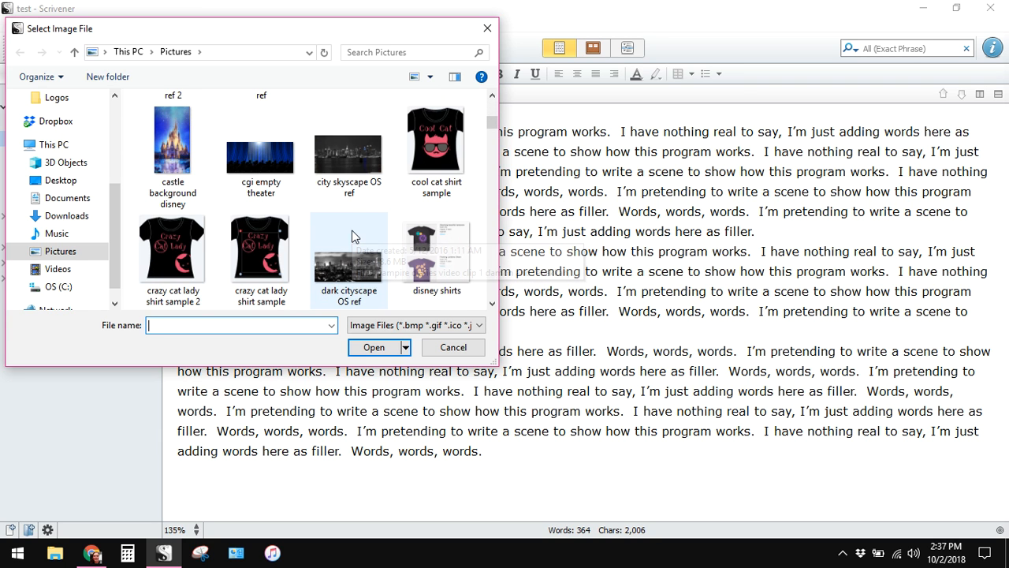
double_click(351, 162)
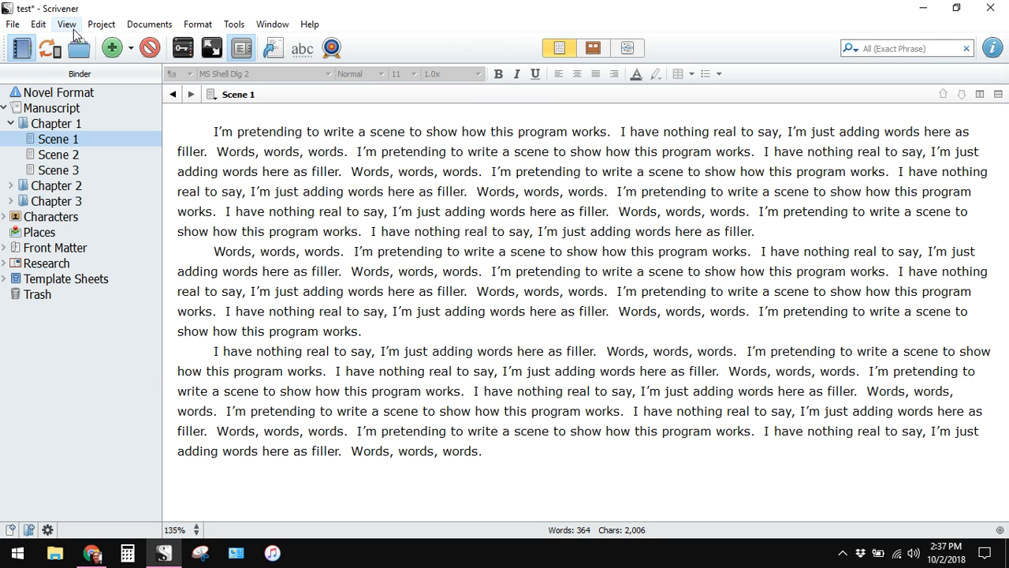
click(56, 27)
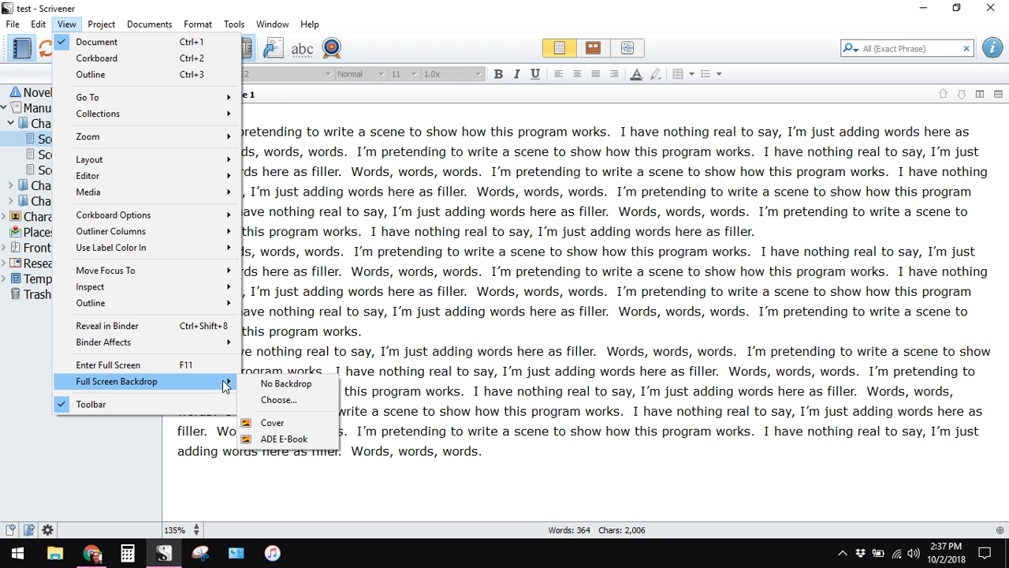
click(308, 403)
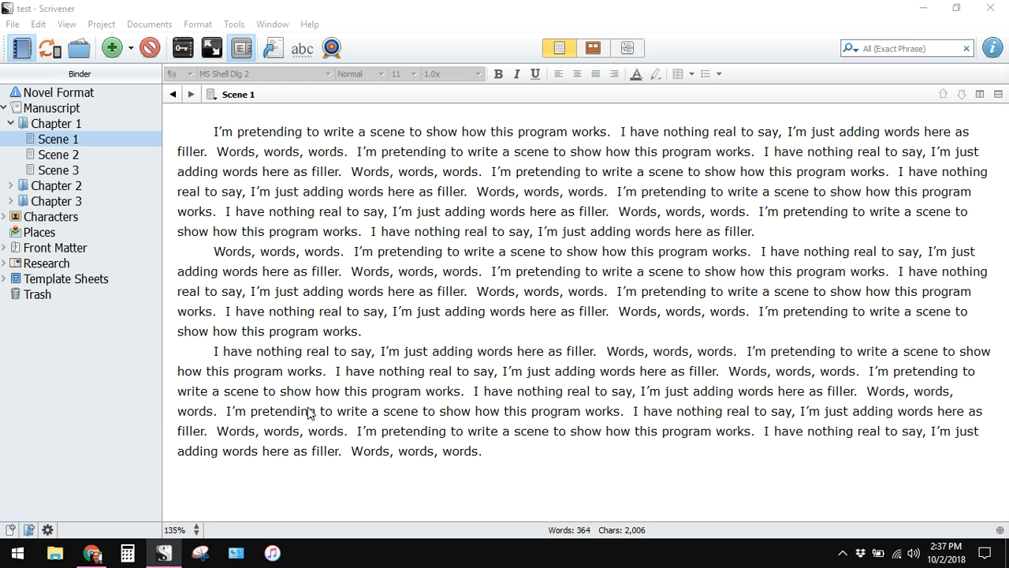
scroll(347, 203, down, 5)
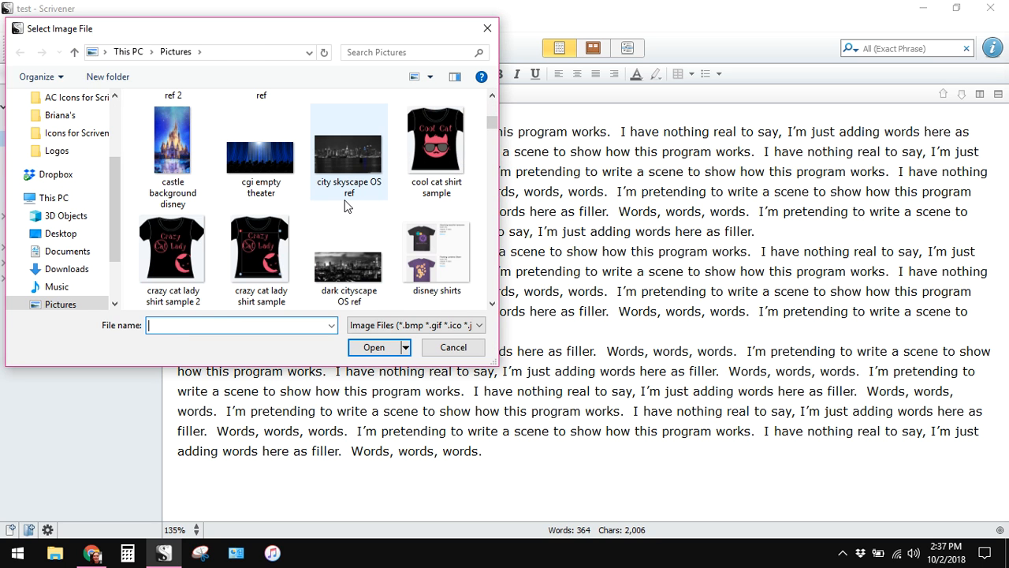
click(367, 164)
click(365, 348)
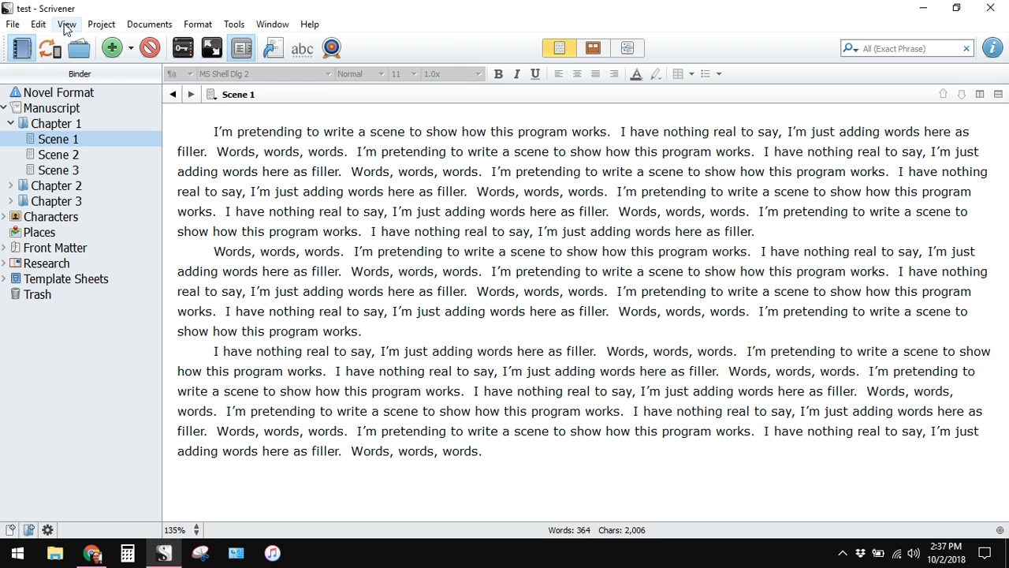
Step: View Scene 1 in full screen over the backdrop, reduce the background fade to its minimum, and exit
click(211, 48)
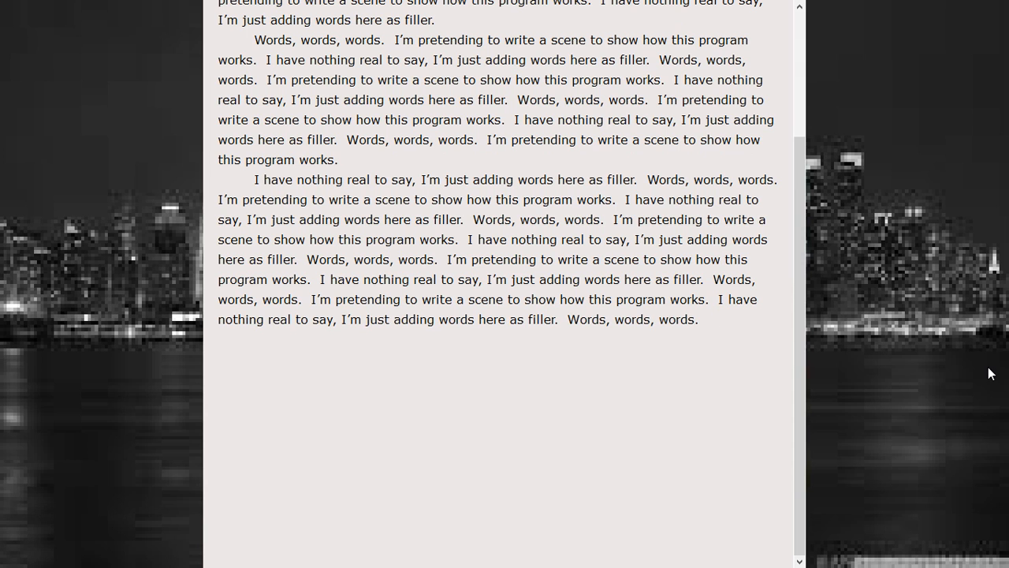
scroll(467, 246, up, 3)
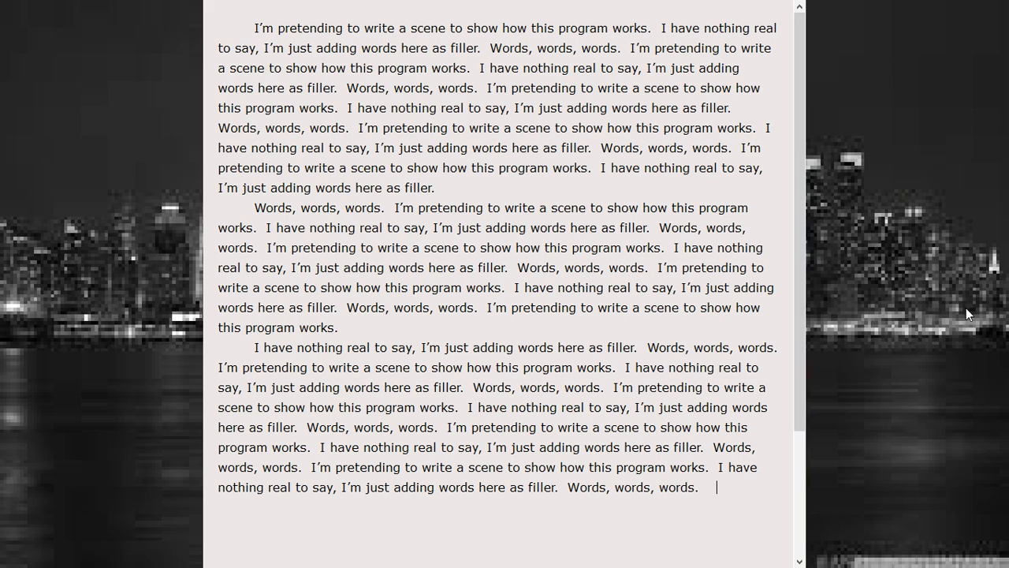
mouse_move(726, 510)
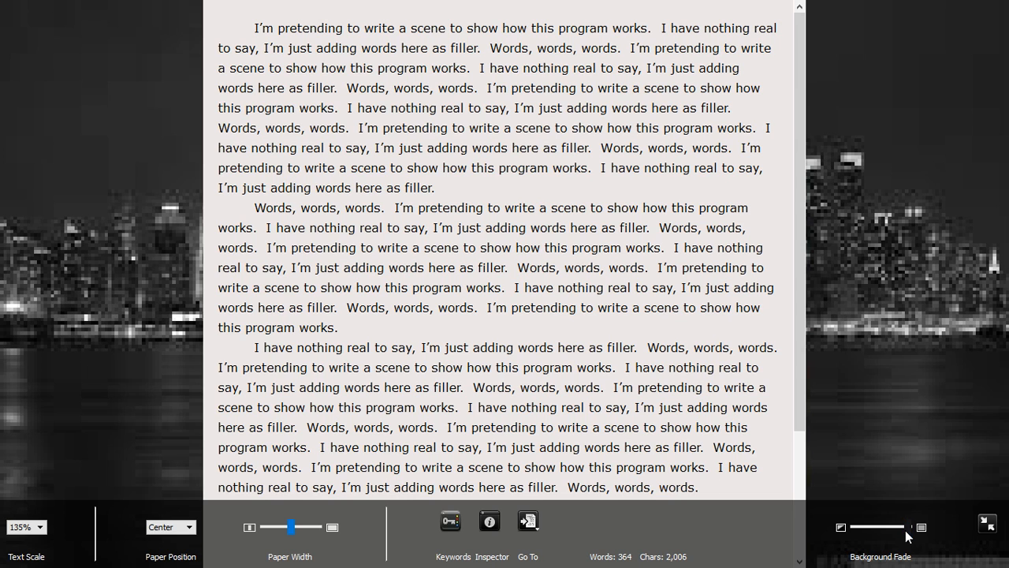
drag(906, 536, 805, 556)
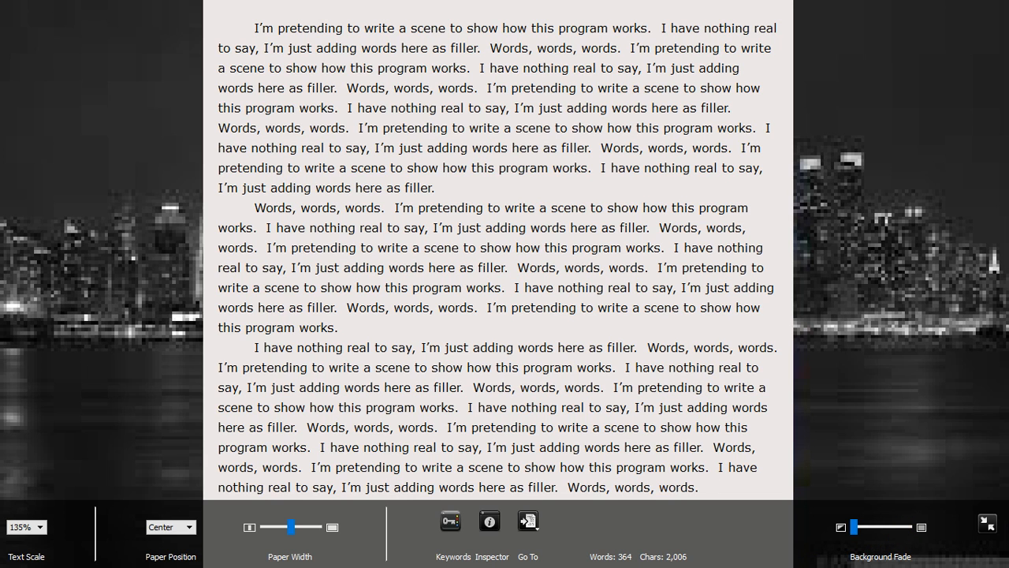
click(989, 522)
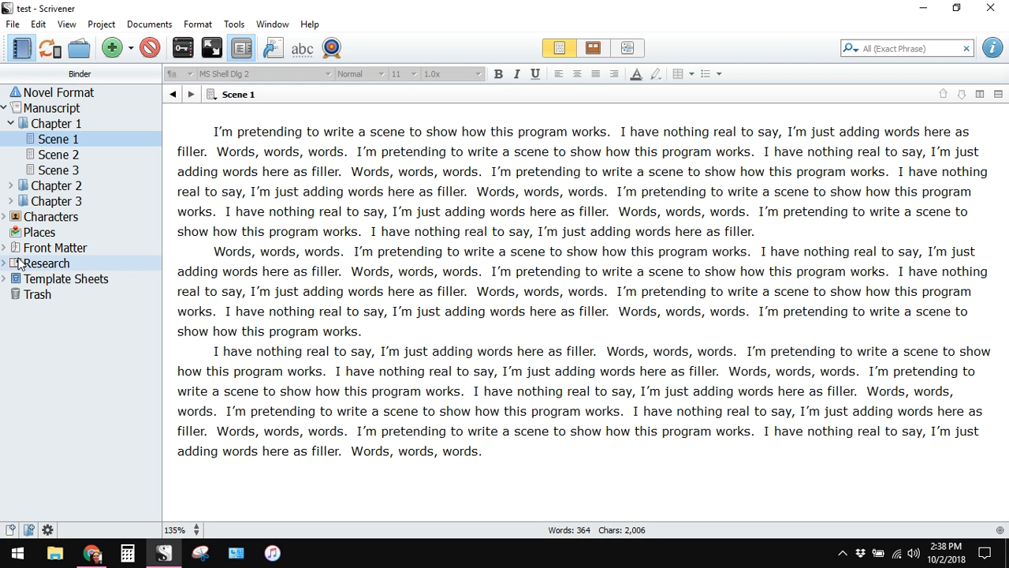
Step: Display the Characters folder and expand it in the binder
click(24, 218)
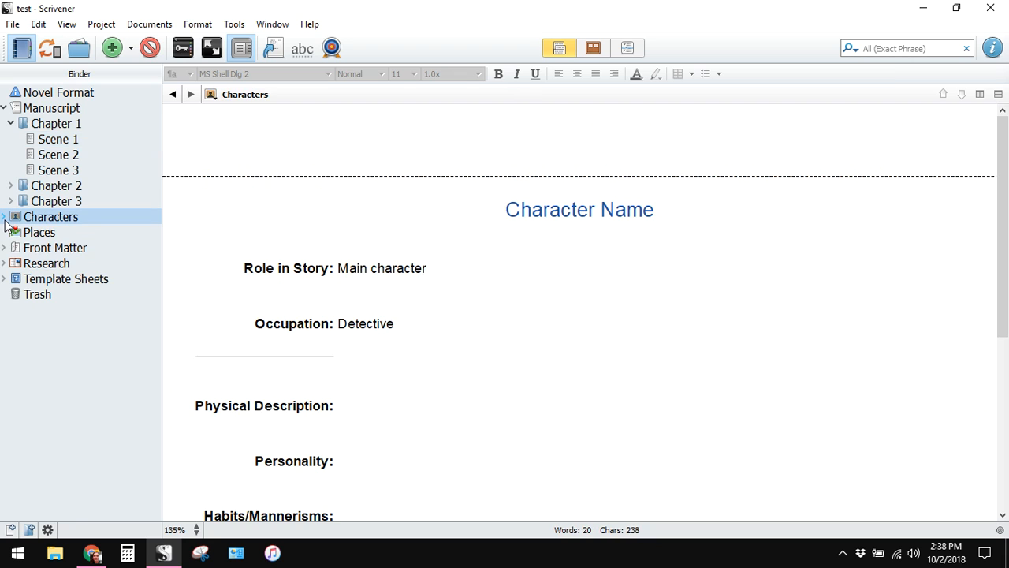
click(4, 219)
click(4, 218)
click(4, 219)
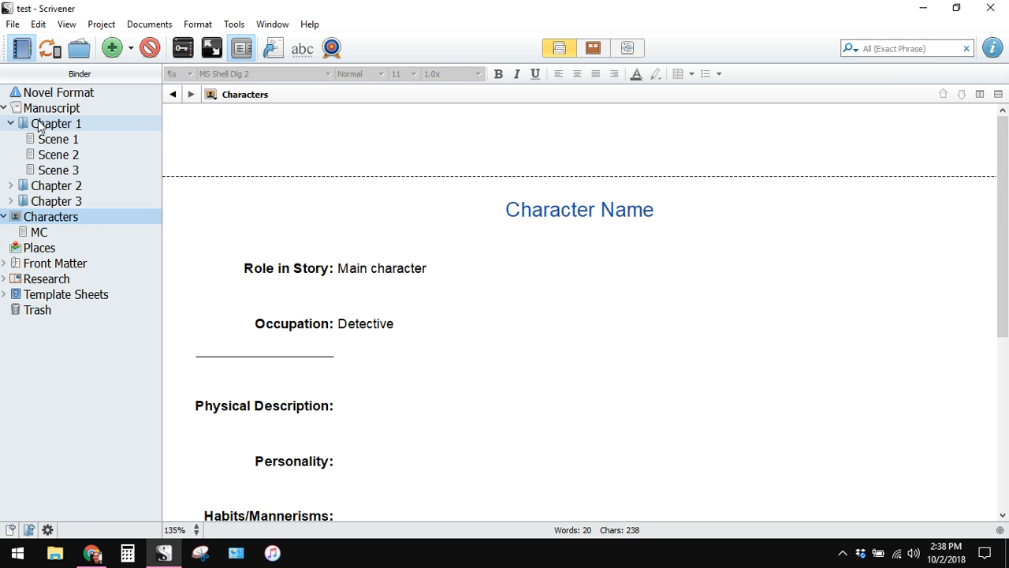
Step: Split the Scene 1 editor horizontally, change it to a vertical split, and widen the second pane
click(71, 139)
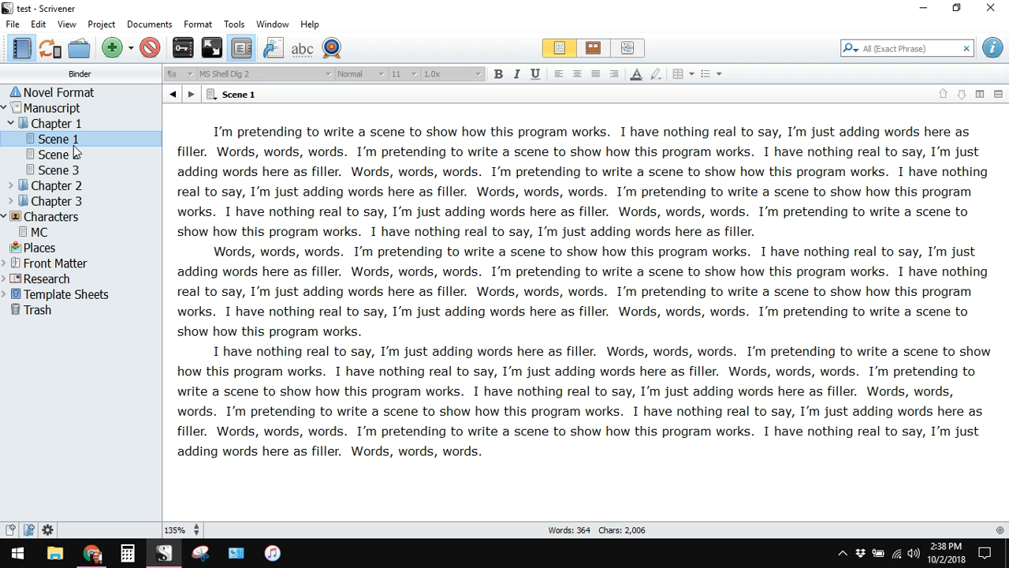
click(999, 95)
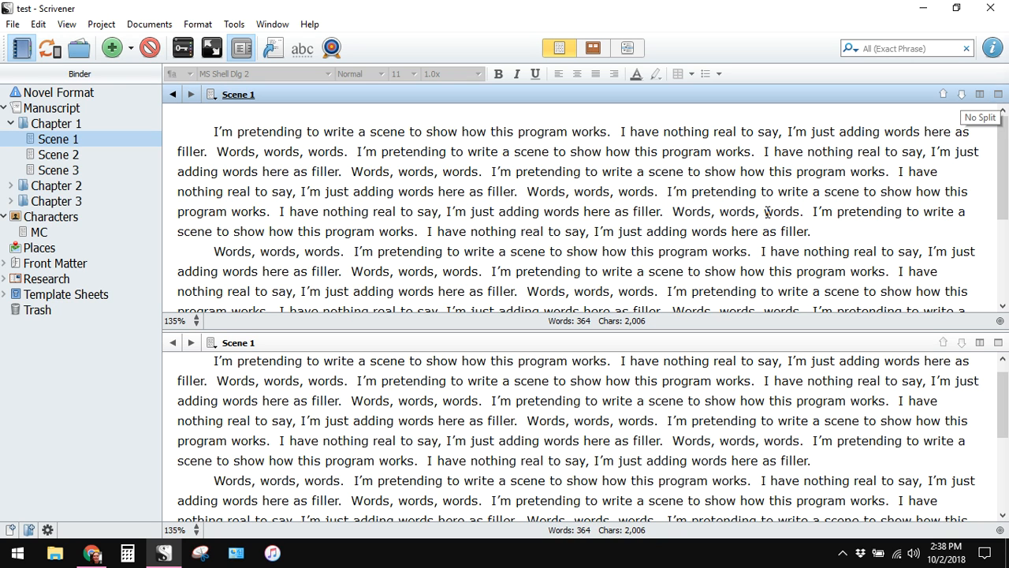
click(980, 94)
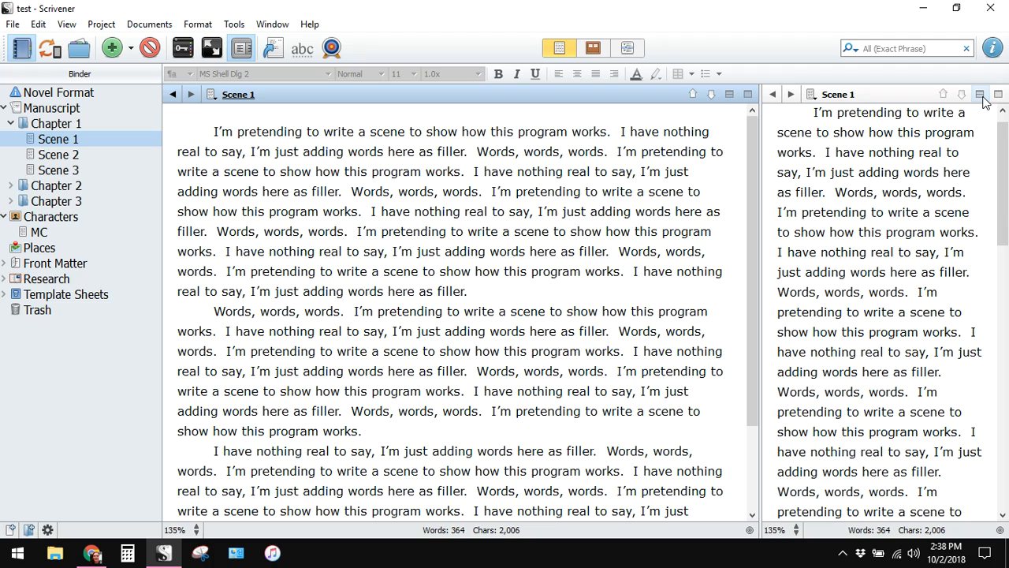
mouse_move(761, 302)
mouse_down()
mouse_move(732, 306)
mouse_move(518, 270)
mouse_move(387, 287)
mouse_move(747, 305)
mouse_up()
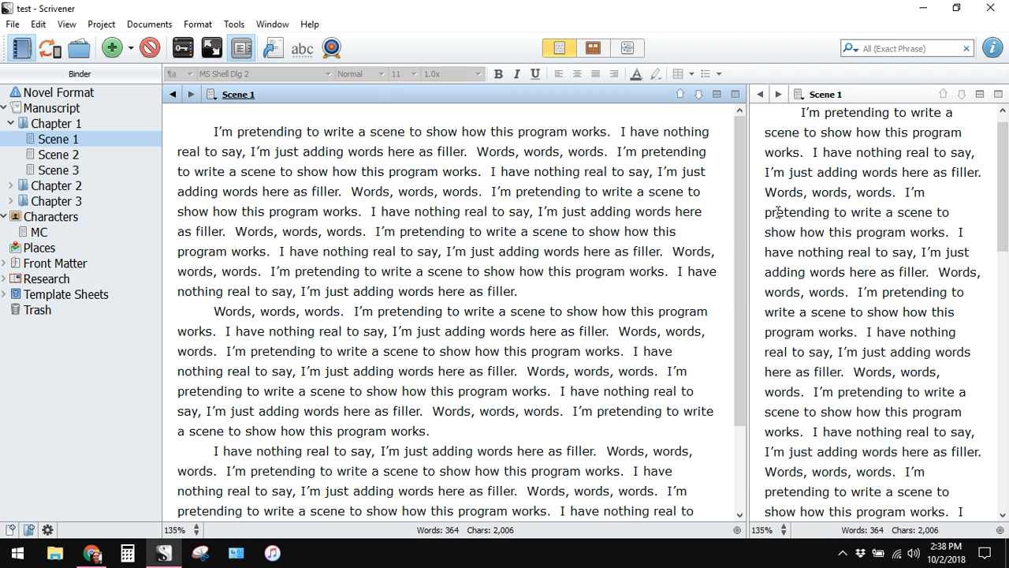
drag(745, 235, 699, 246)
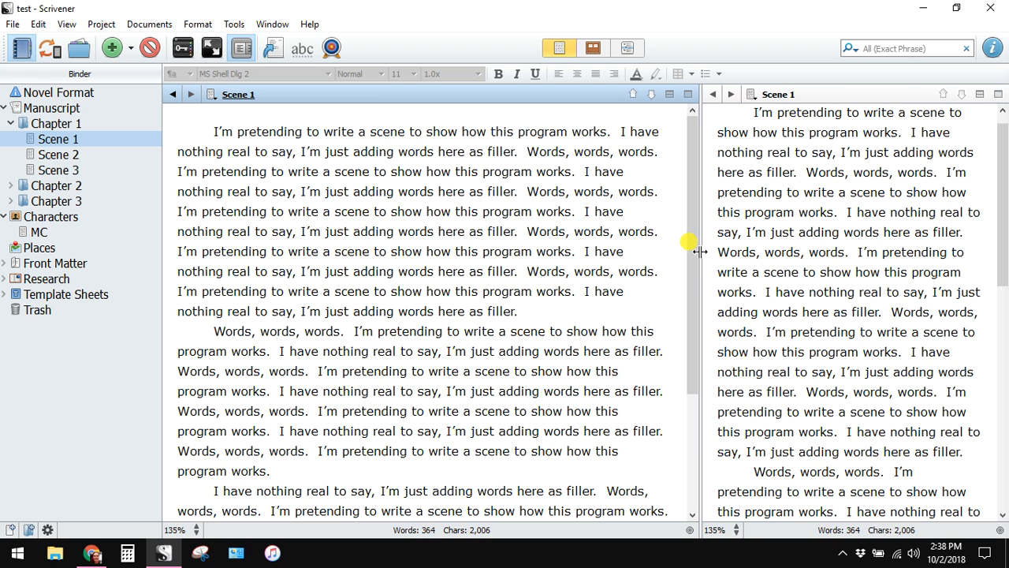
Step: Switch the split to horizontal and back to vertical, and make the second pane the active editor
click(981, 94)
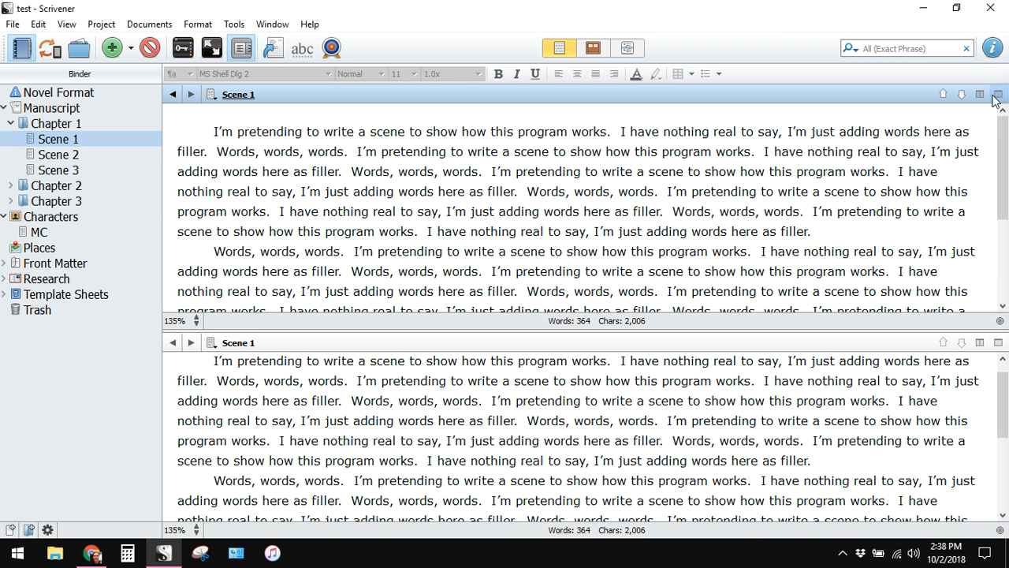
click(980, 95)
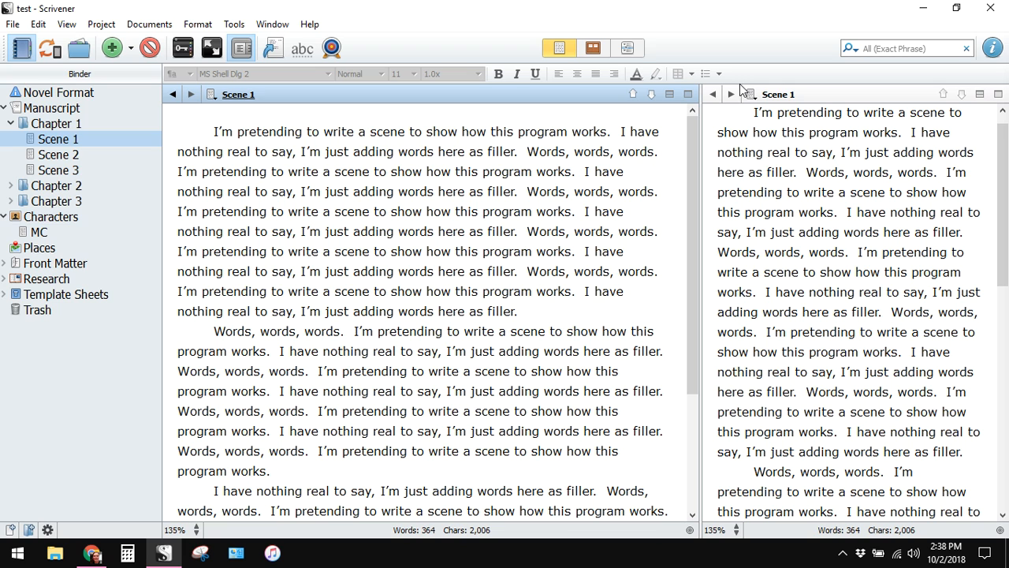
click(868, 96)
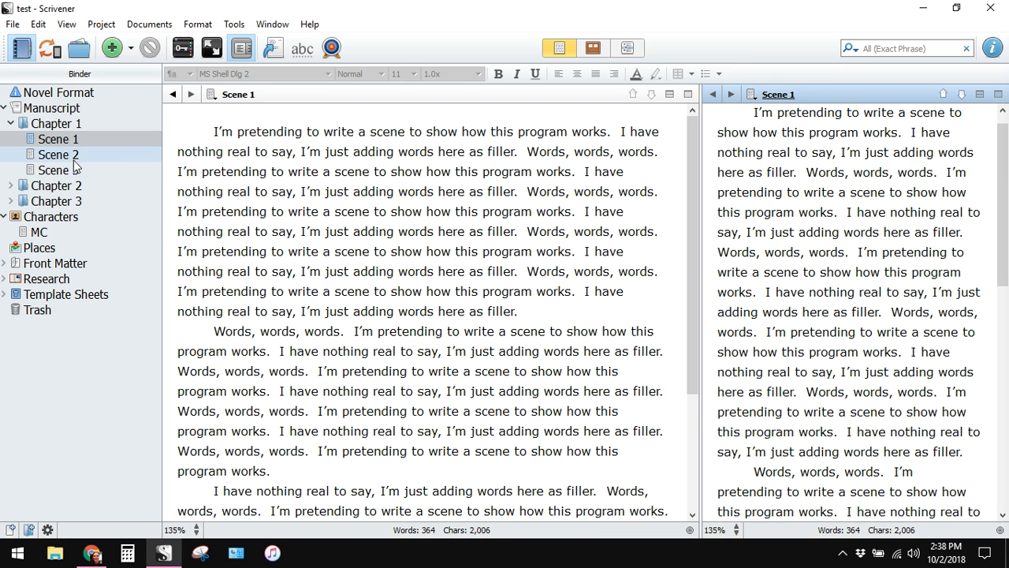
Step: Display the MC character sheet in the second editor pane beside Scene 1 and look through its fields
click(39, 235)
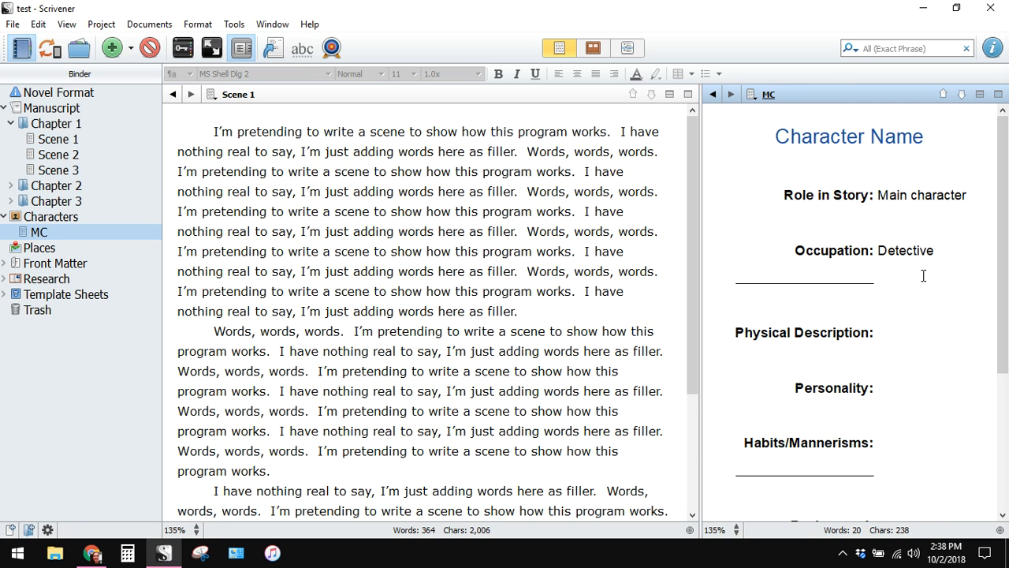
click(851, 226)
scroll(851, 226, down, 3)
scroll(851, 226, up, 3)
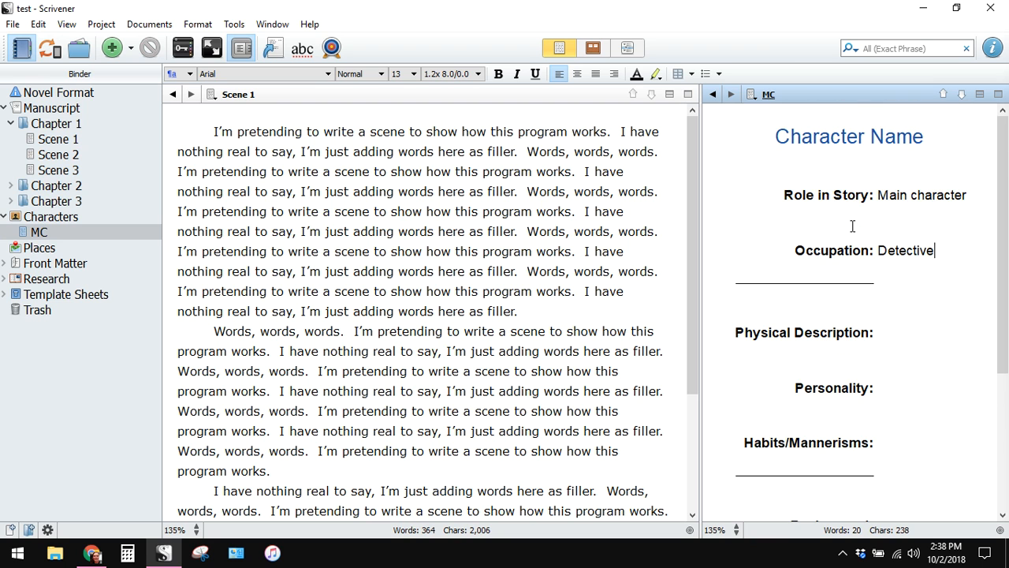
Step: Make the Scene 1 pane active and place the text cursor at the end of the scene
click(616, 250)
drag(697, 214, 660, 428)
click(480, 500)
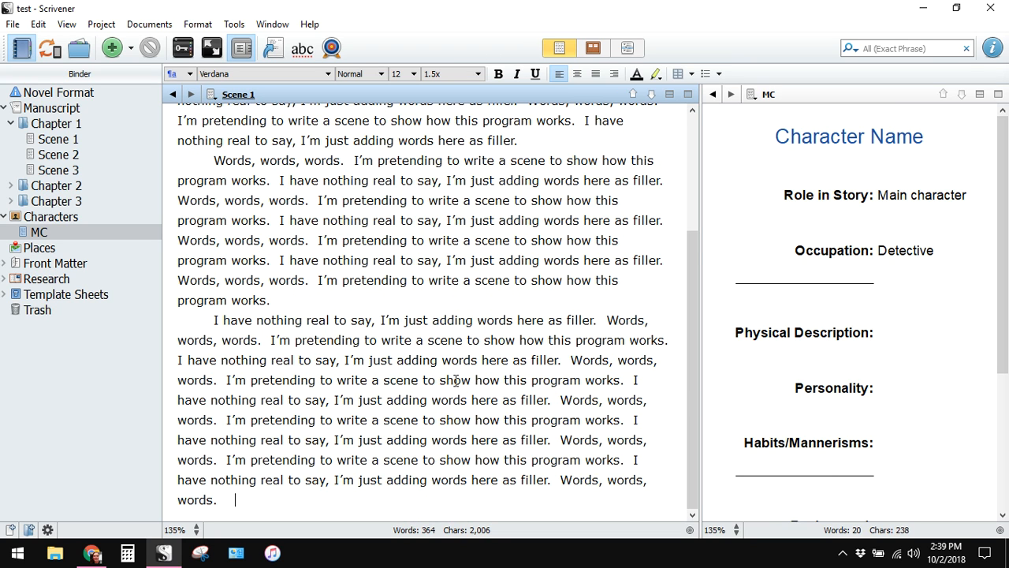
Step: Switch the split to horizontal, look through the MC sheet in the second pane, and restore the vertical split
click(983, 95)
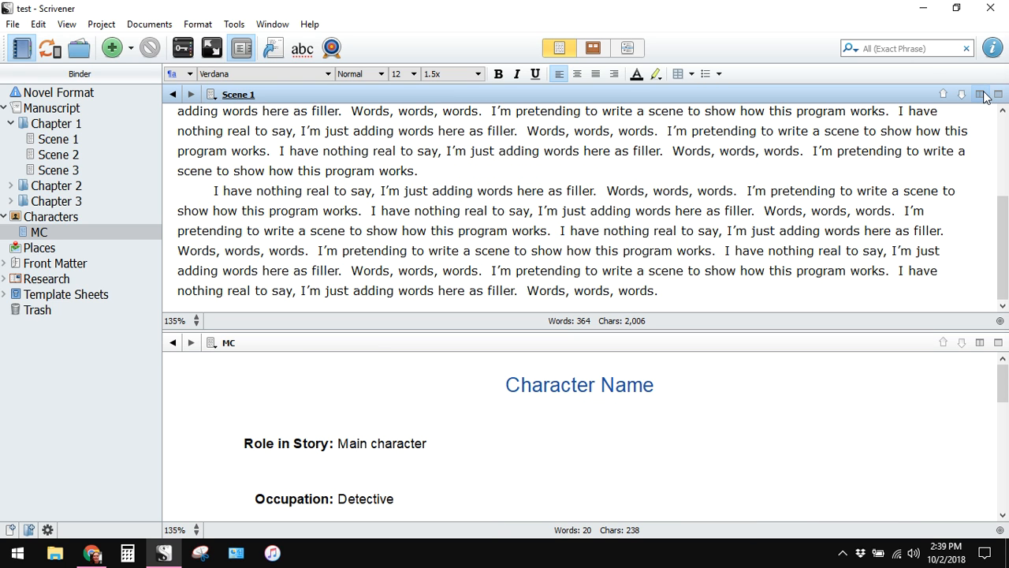
click(639, 408)
scroll(641, 408, down, 6)
scroll(641, 409, down, 1)
scroll(641, 409, up, 8)
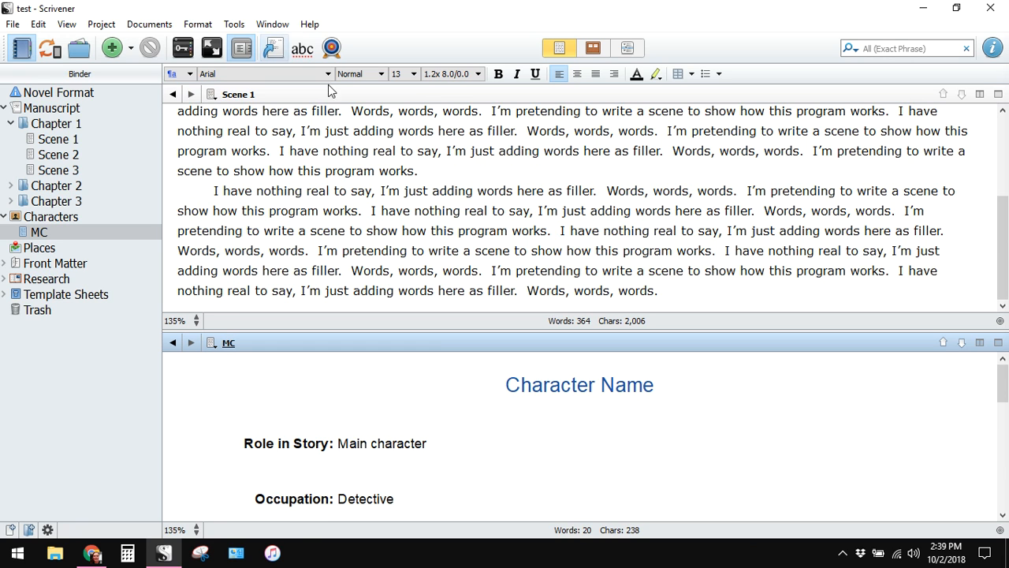
click(980, 94)
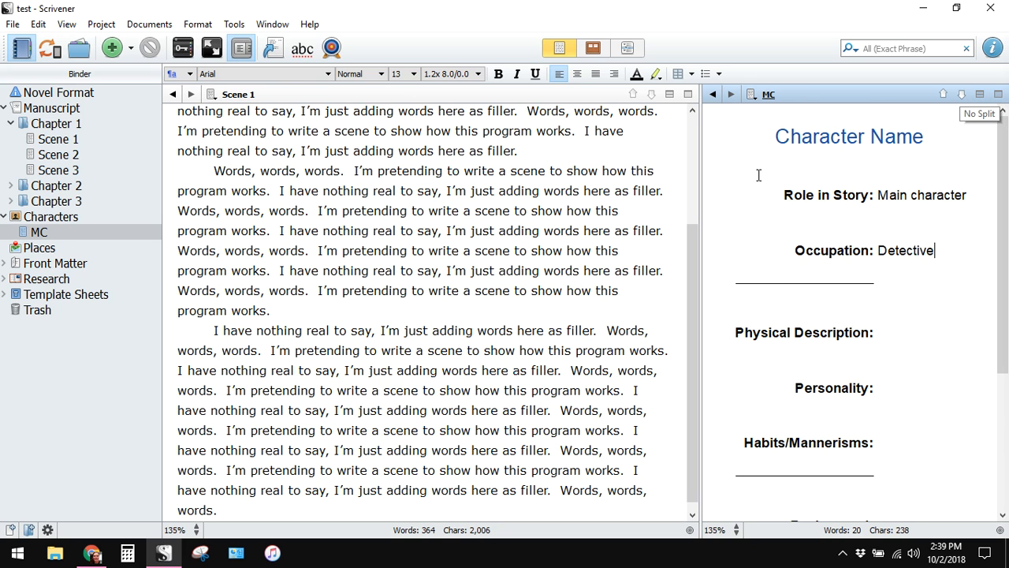
Step: Remove the editor split and display Scene 1 of Chapter 1 in the single editor
click(287, 94)
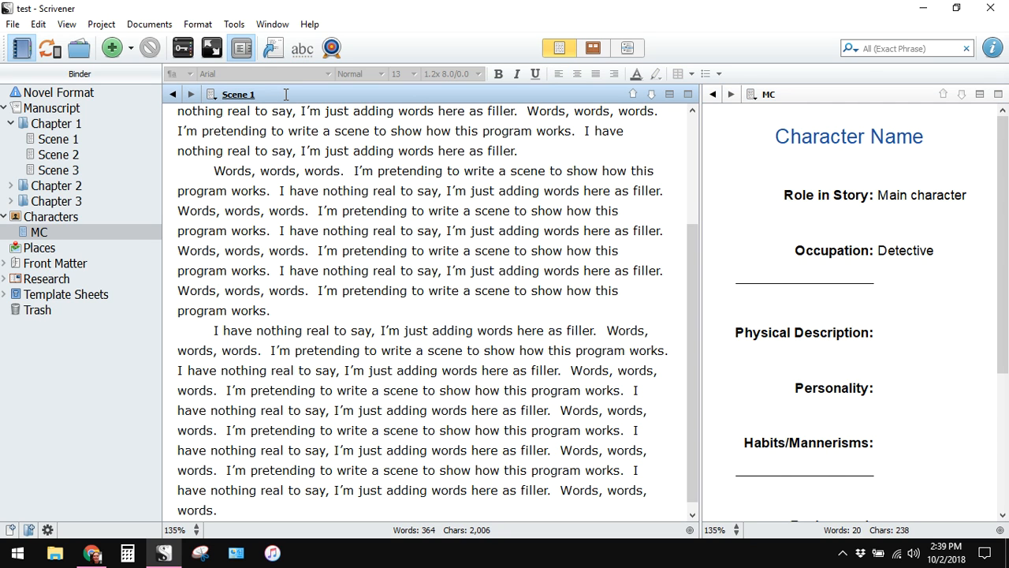
click(999, 94)
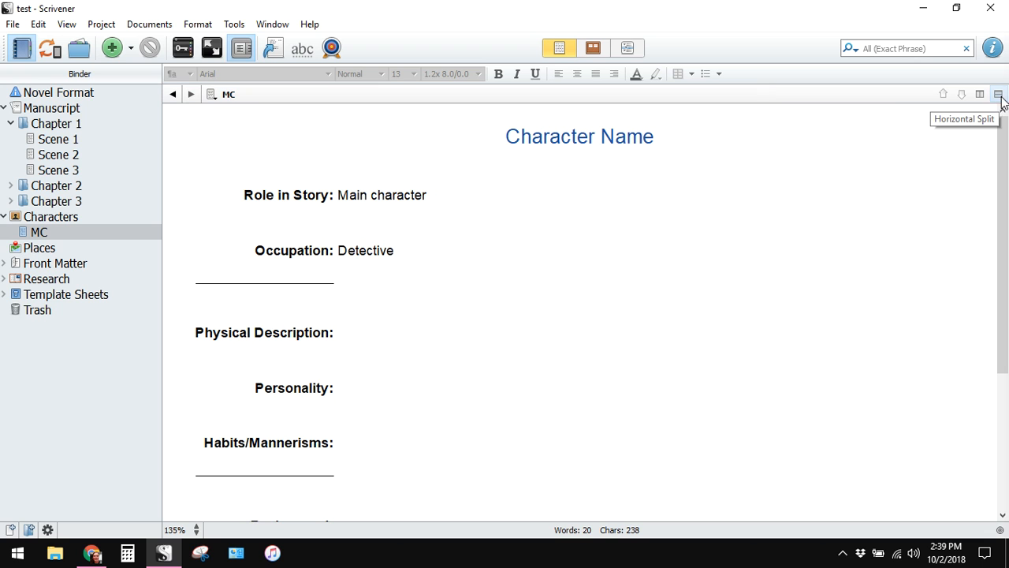
click(55, 235)
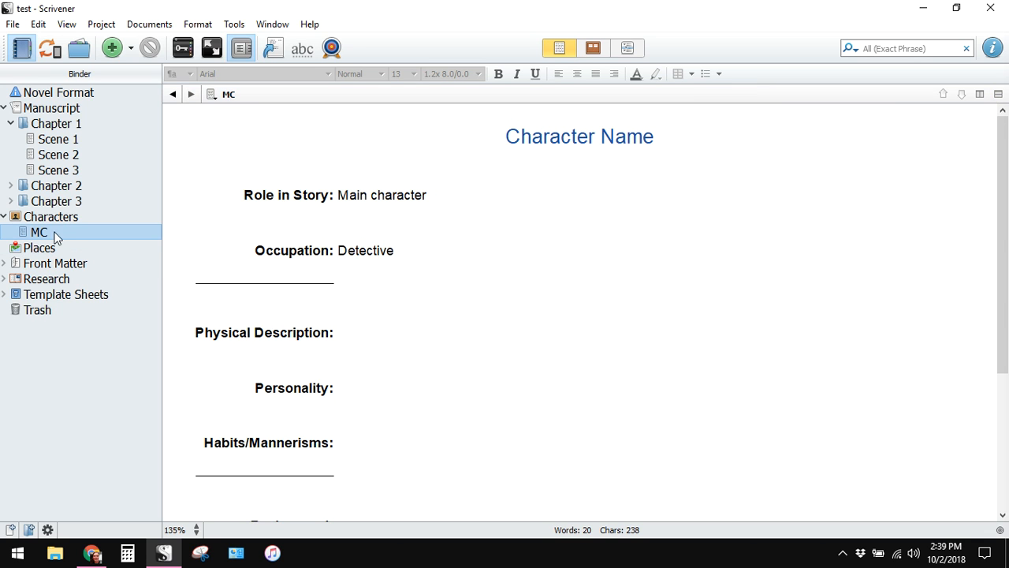
click(69, 141)
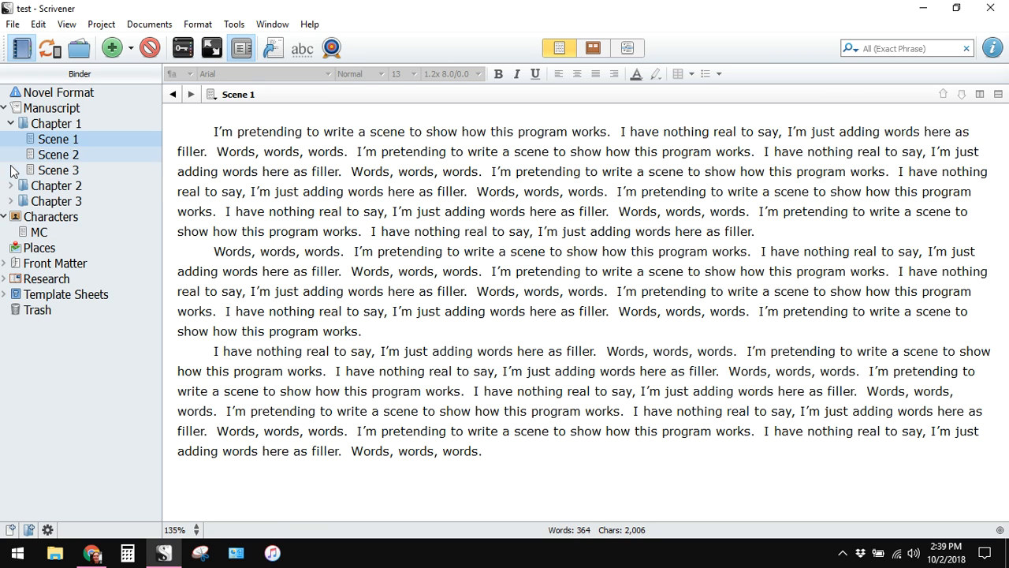
Step: Collapse and re-expand Chapter 1 in the binder, and expand Chapter 2 and Chapter 3 to list their scenes
click(11, 124)
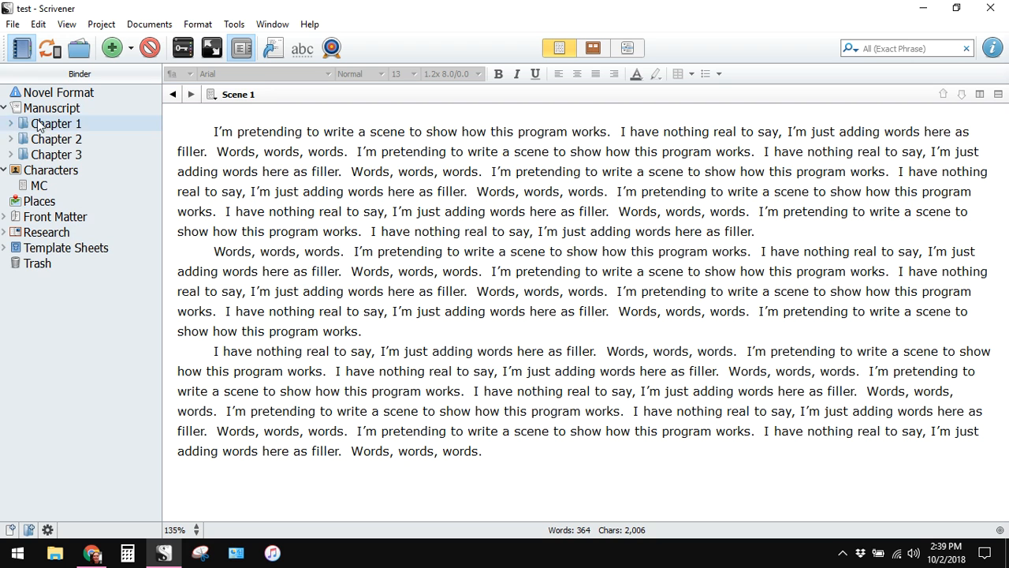
click(12, 124)
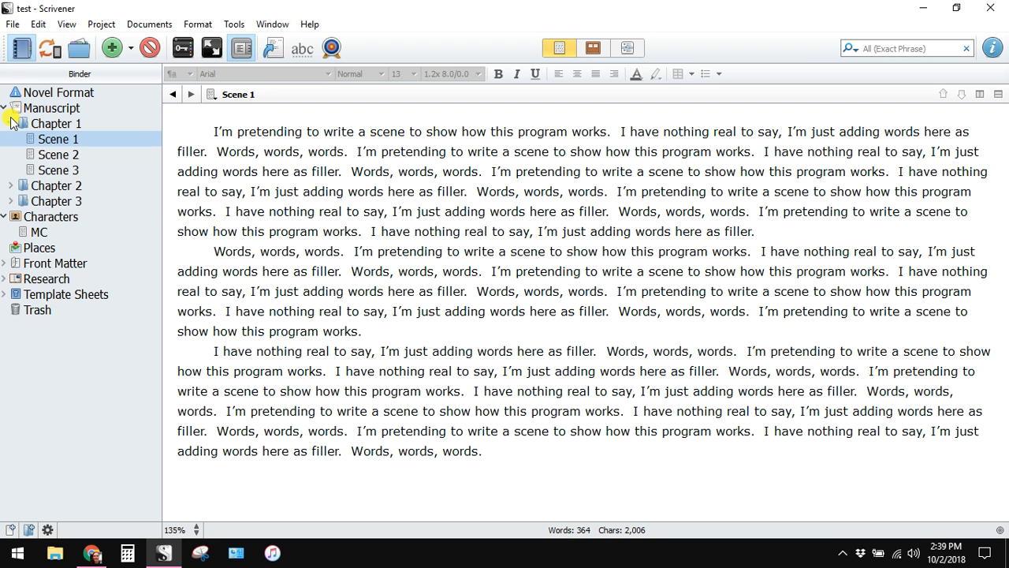
click(15, 186)
click(10, 187)
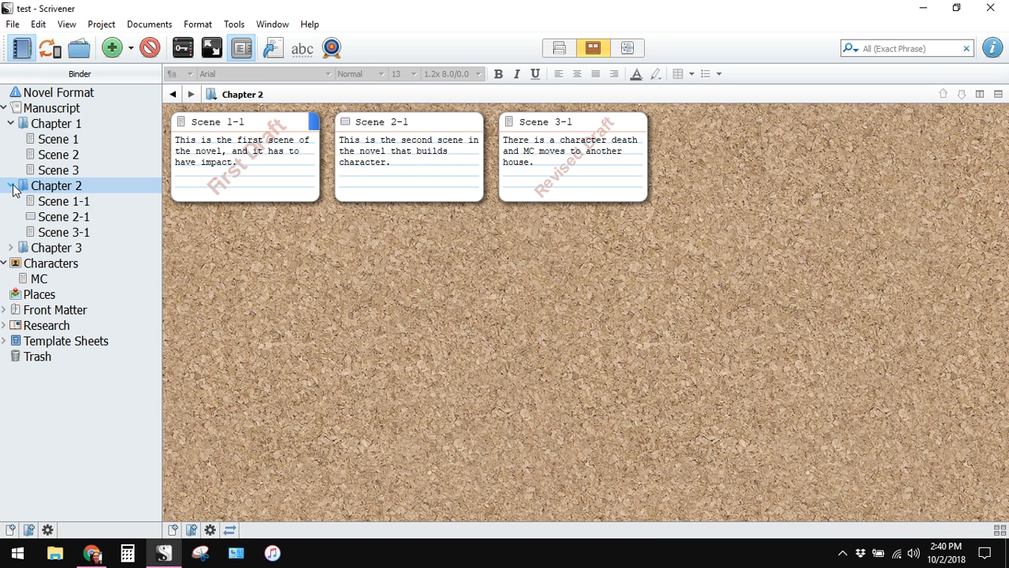
click(12, 248)
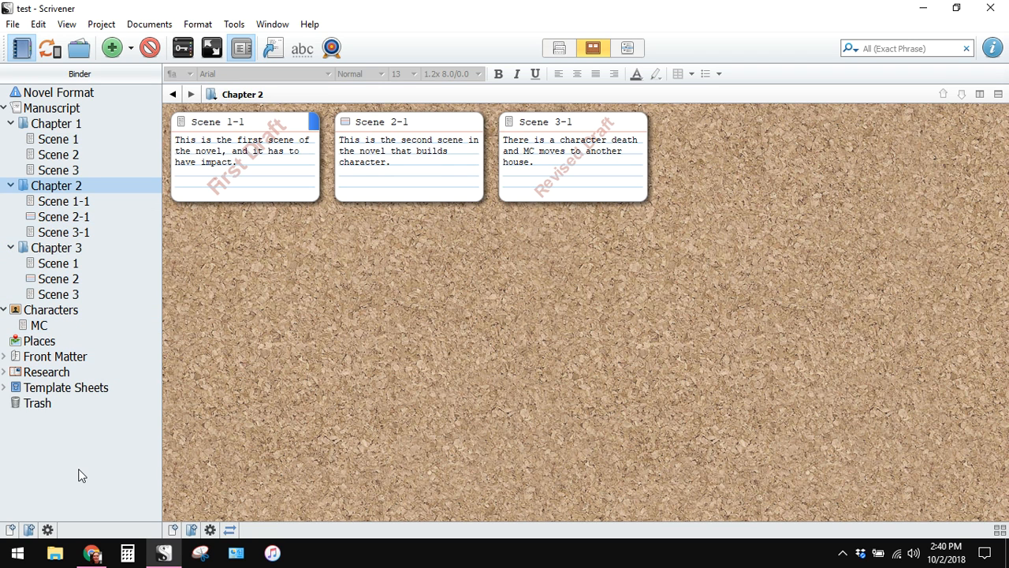
right_click(92, 445)
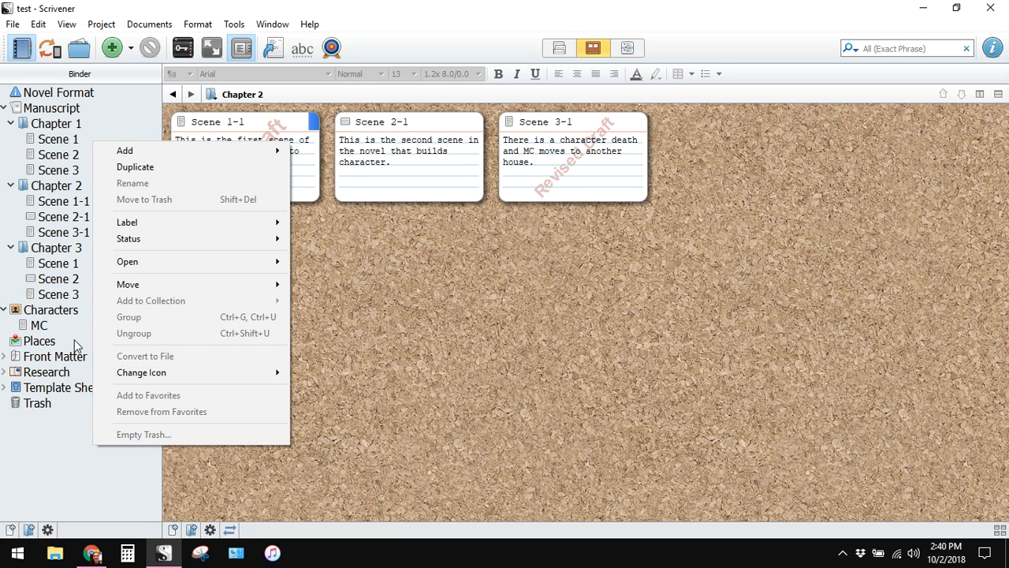
mouse_move(199, 271)
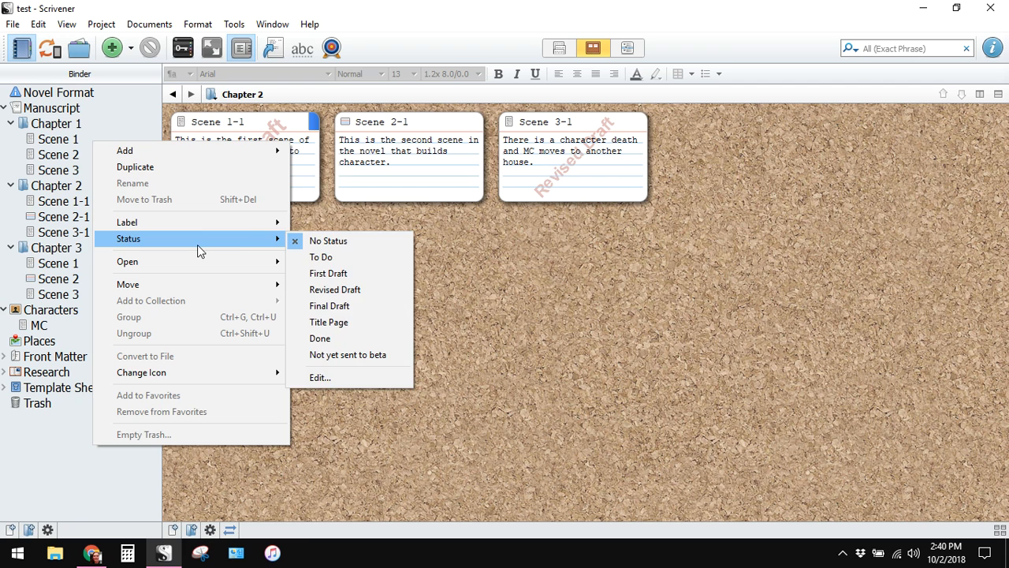
mouse_move(182, 159)
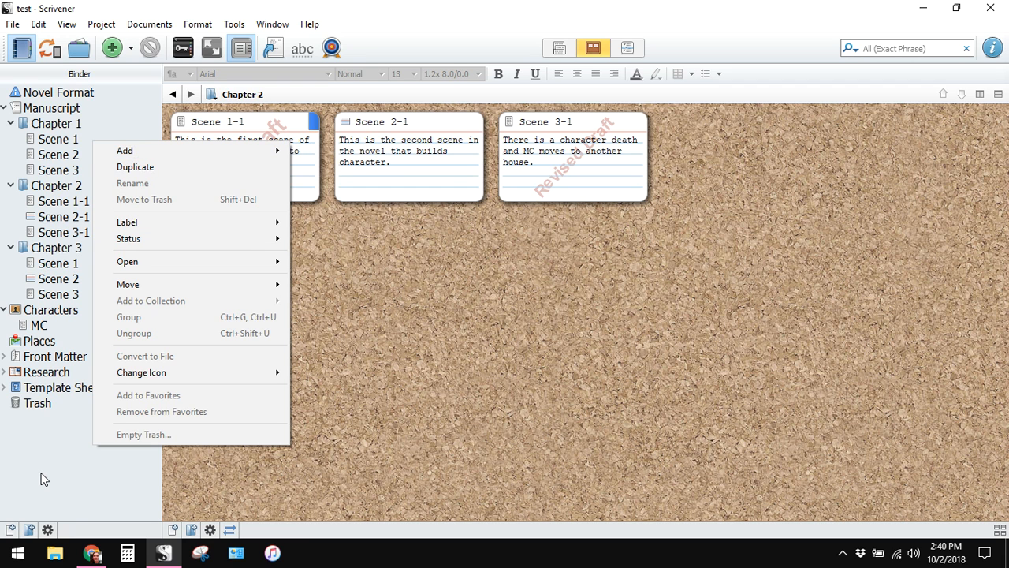
click(40, 478)
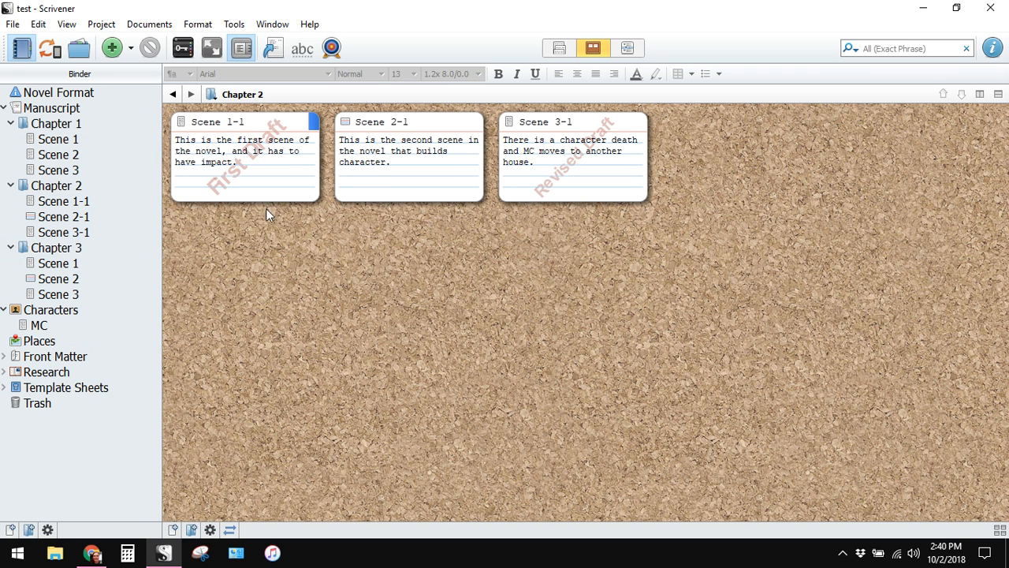
Step: View the Manuscript's chapter cards on the corkboard and return to Chapter 1's scene cards
click(57, 128)
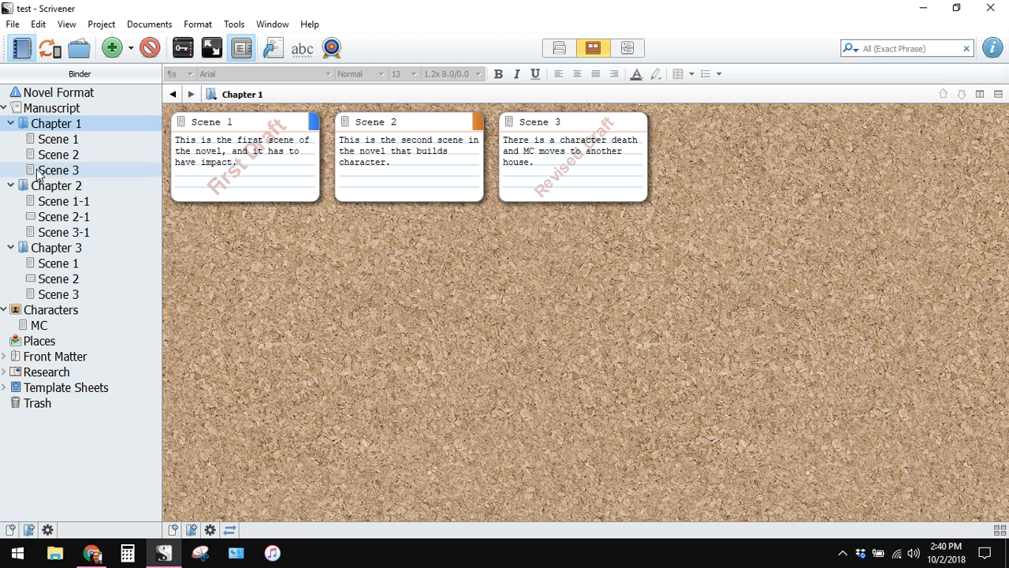
click(48, 110)
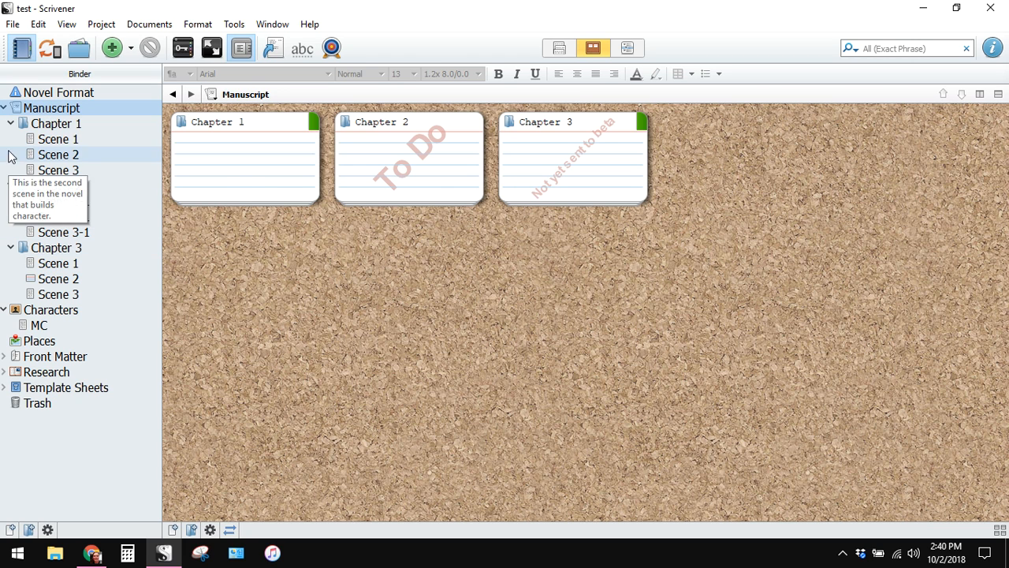
click(43, 126)
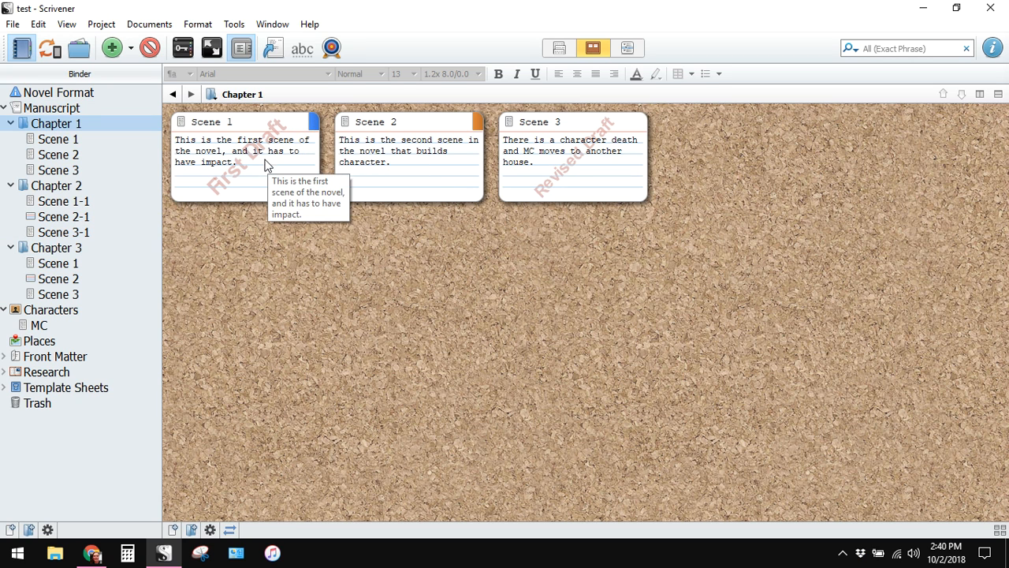
Step: View the status choices for the Scene 1 card without assigning a different one
right_click(253, 190)
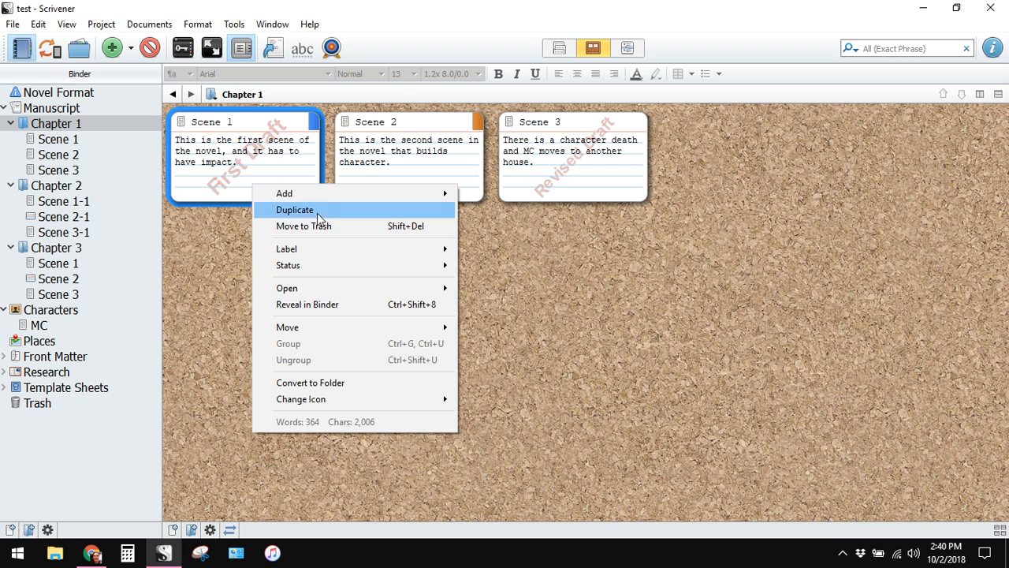
mouse_move(371, 252)
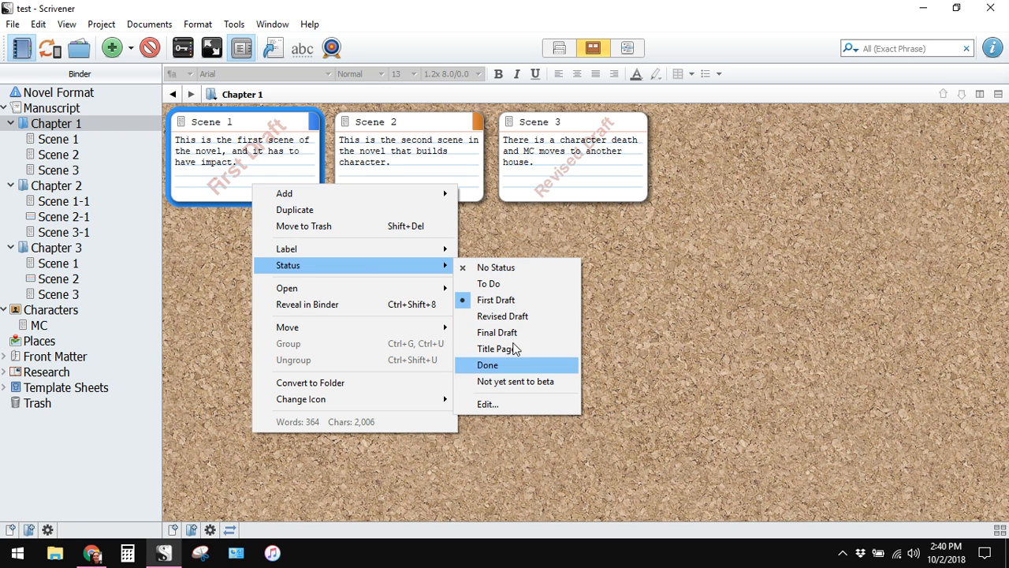
click(511, 232)
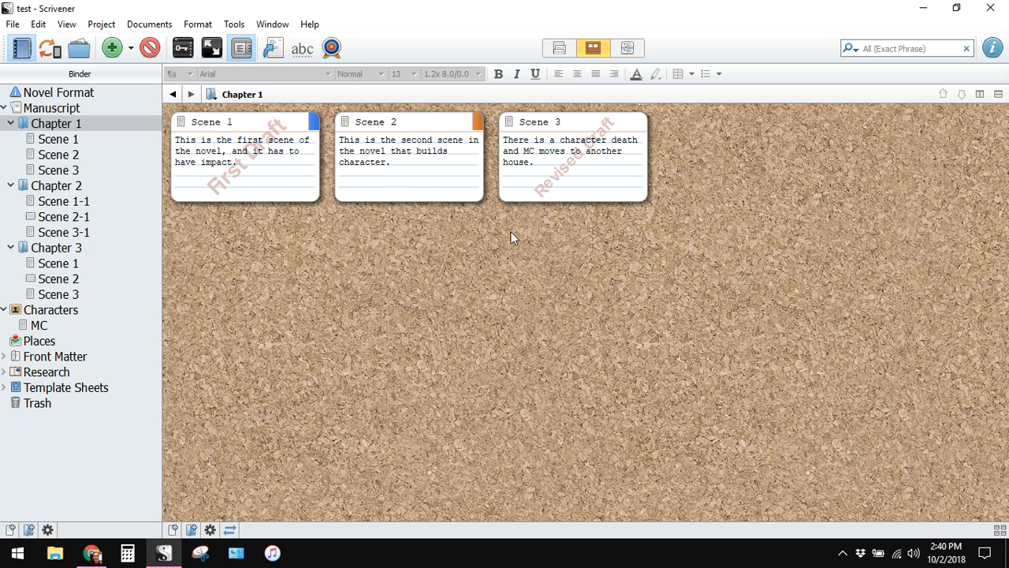
Step: Show Chapter 1 as continuous text, compare it with the corkboard view, and return to the continuous text
click(556, 48)
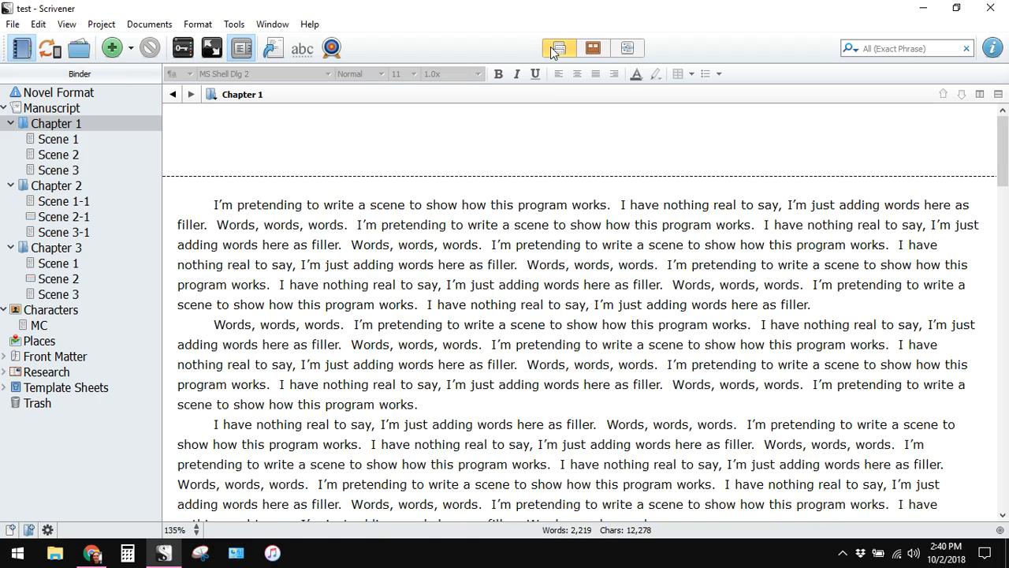
scroll(533, 239, down, 3)
scroll(534, 239, up, 2)
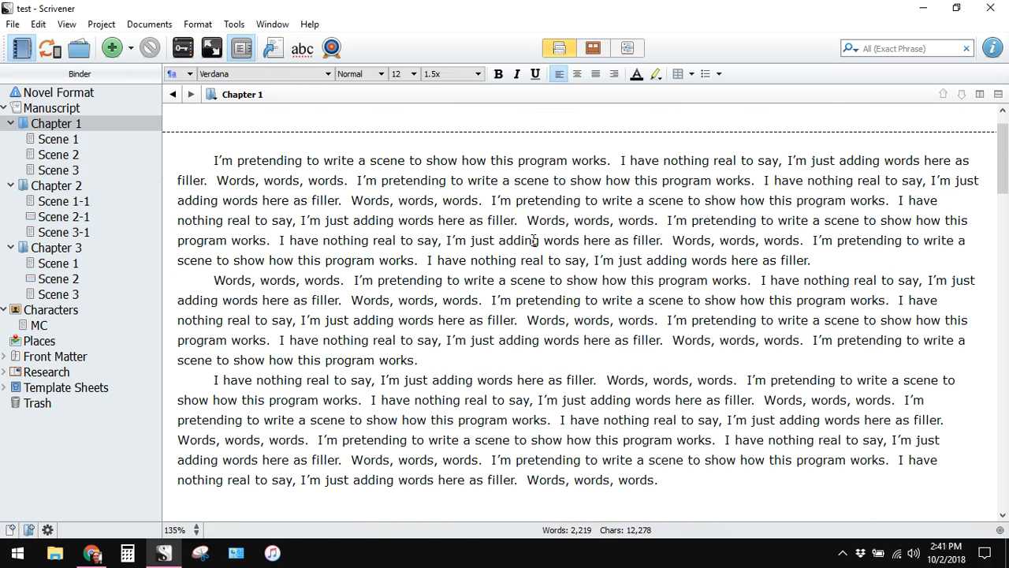
click(594, 50)
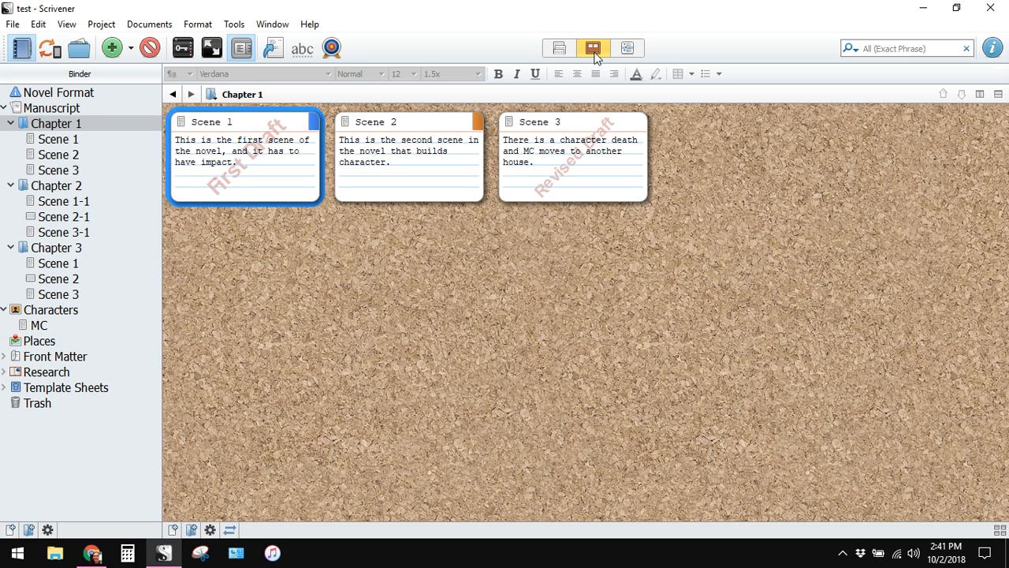
click(556, 50)
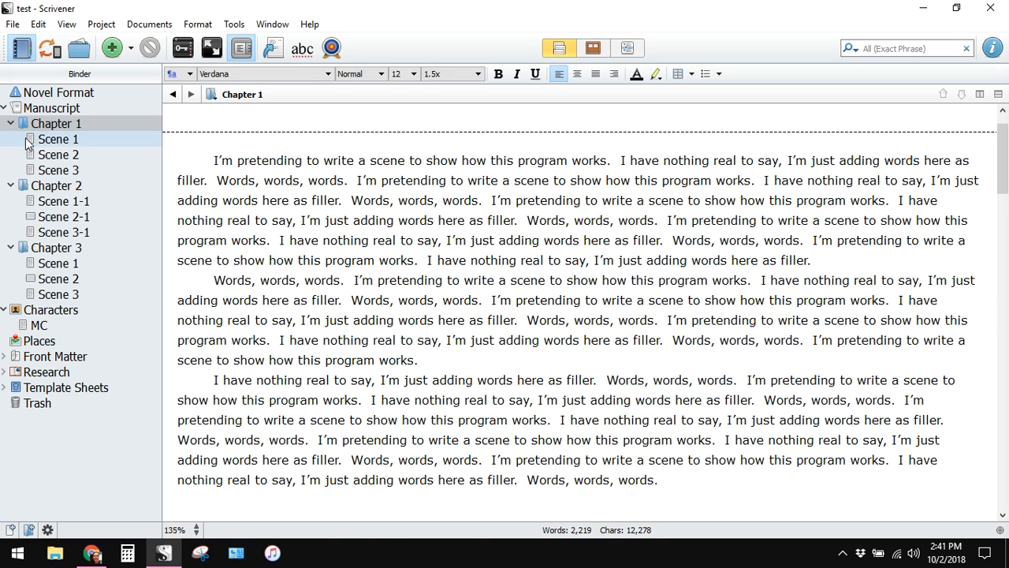
Step: Display Scene 1 of Chapter 1 with the inspector shown, and place the text cursor in its document notes
click(32, 141)
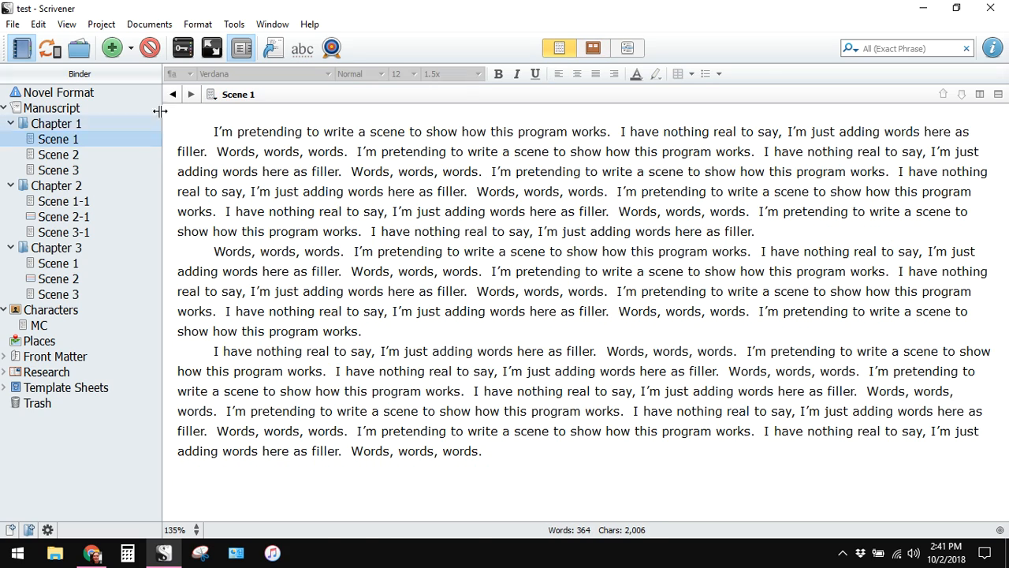
click(992, 48)
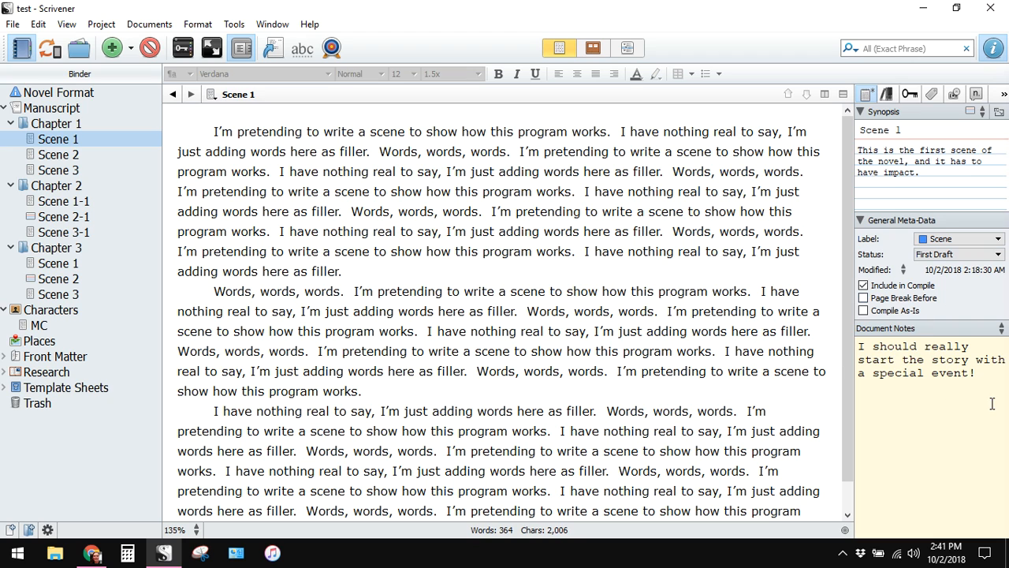
click(1000, 369)
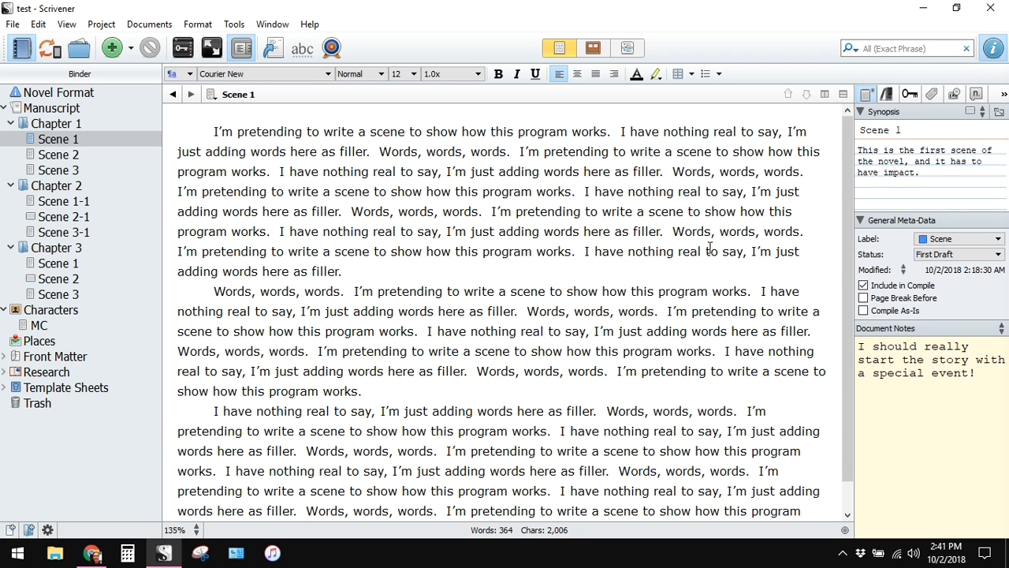
Step: View the project's manuscript and session word-count targets, then close them unchanged
click(331, 48)
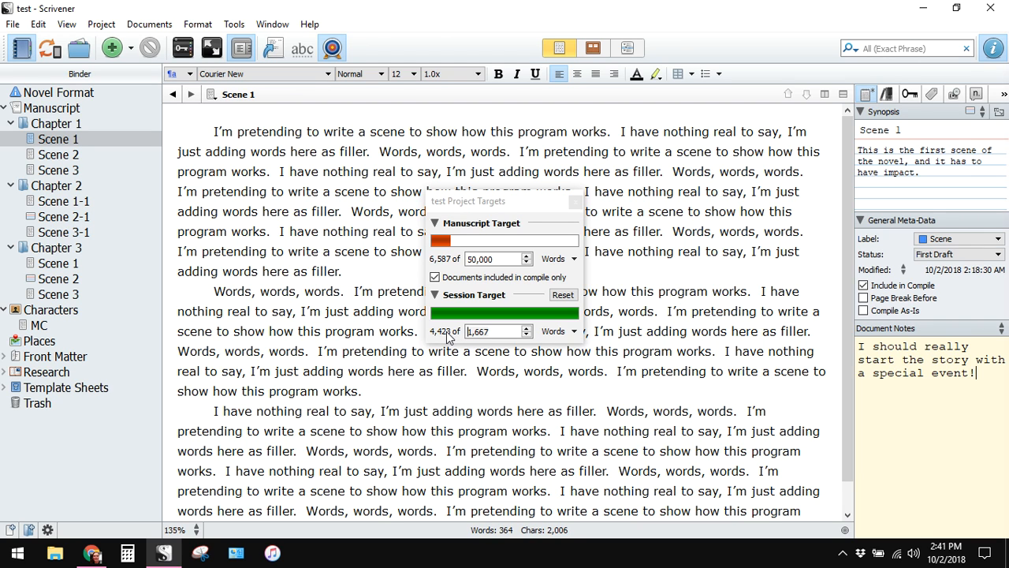
click(503, 332)
click(578, 200)
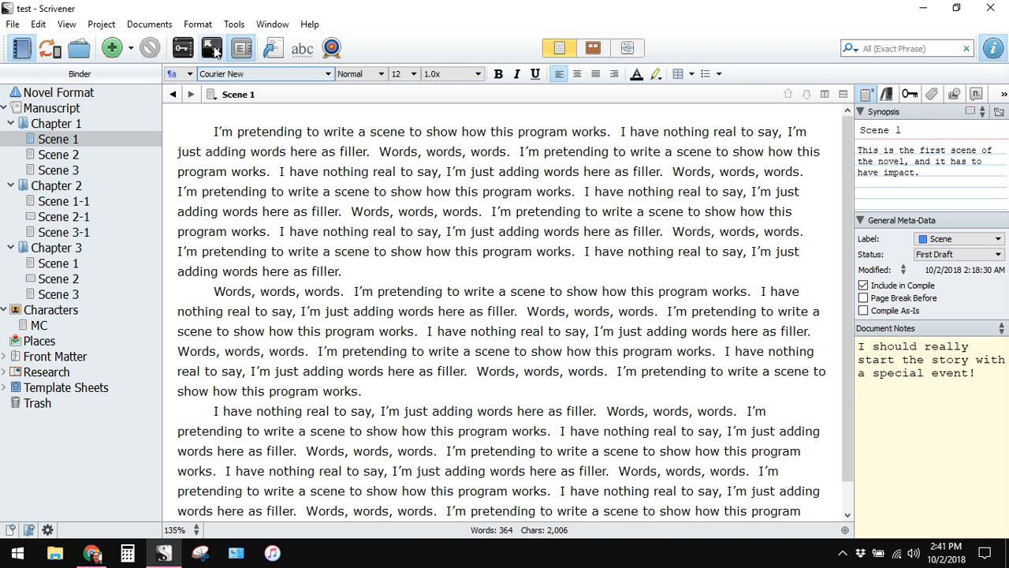
Step: View Scene 1 in full-screen mode over the city backdrop and read through its text
click(212, 48)
scroll(261, 80, up, 5)
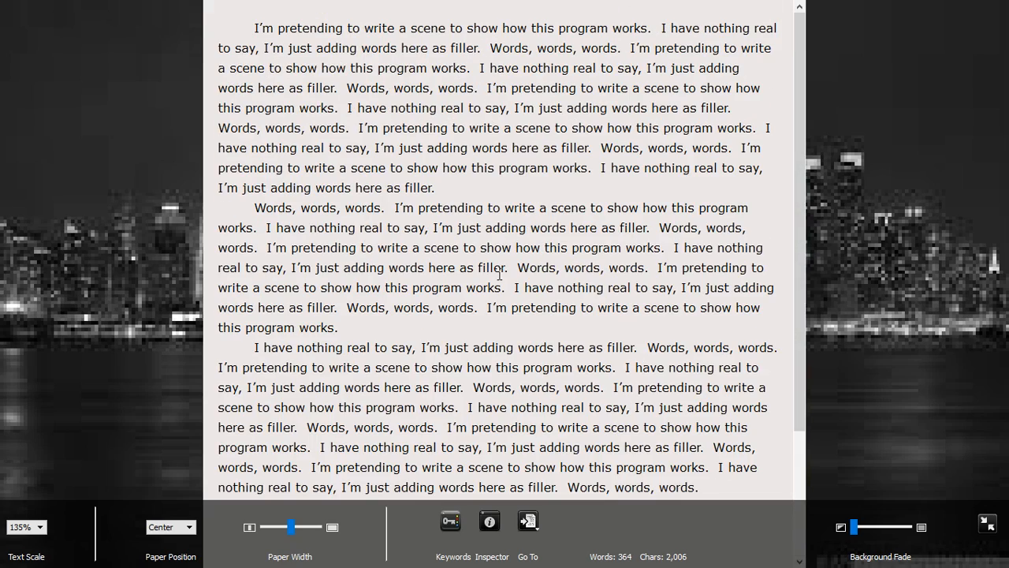
scroll(623, 263, down, 5)
scroll(626, 259, up, 5)
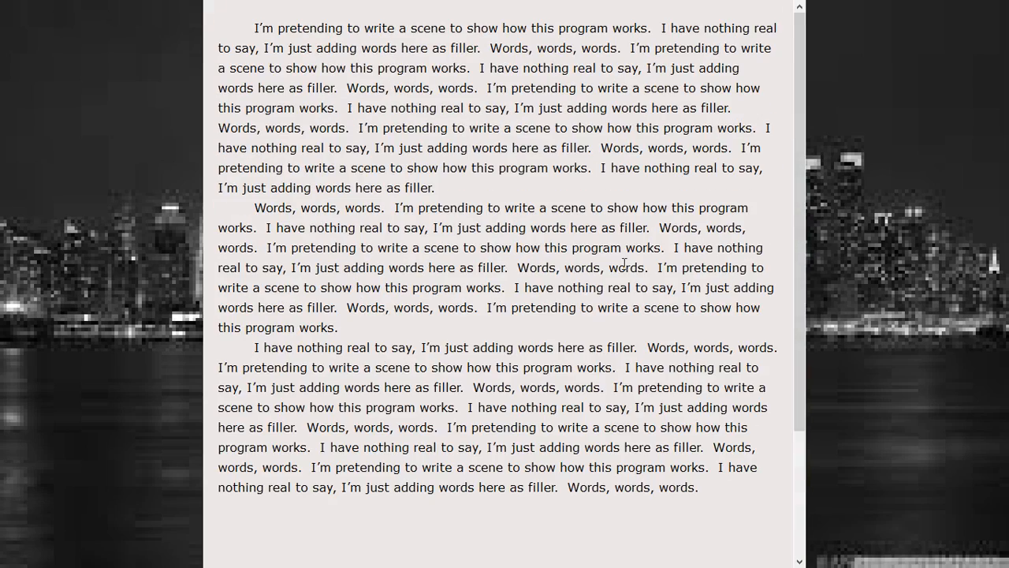
Step: Leave full-screen mode for Scene 1, read through the whole Manuscript in full-screen mode, and return to the normal window
mouse_move(998, 548)
click(988, 522)
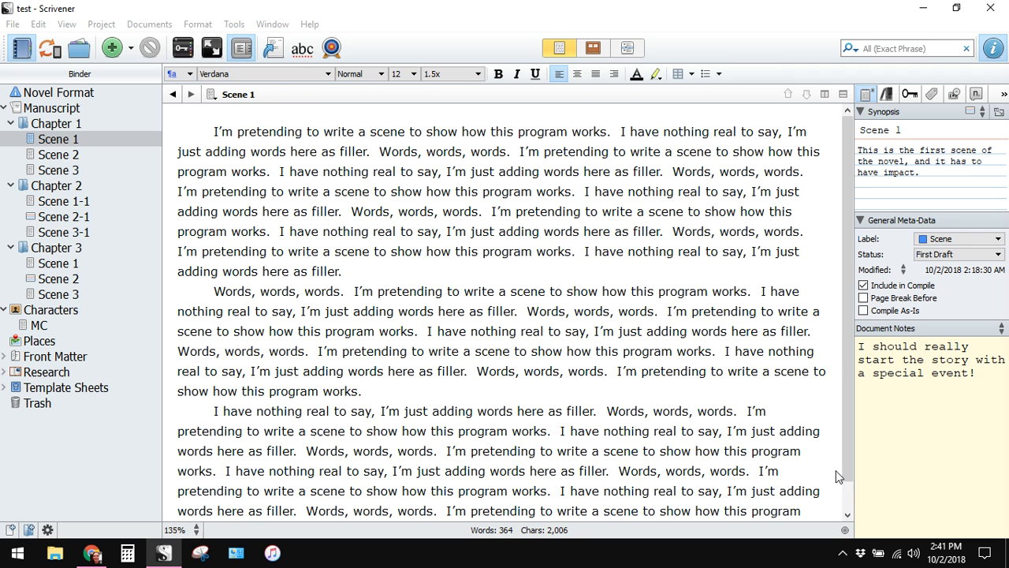
click(52, 111)
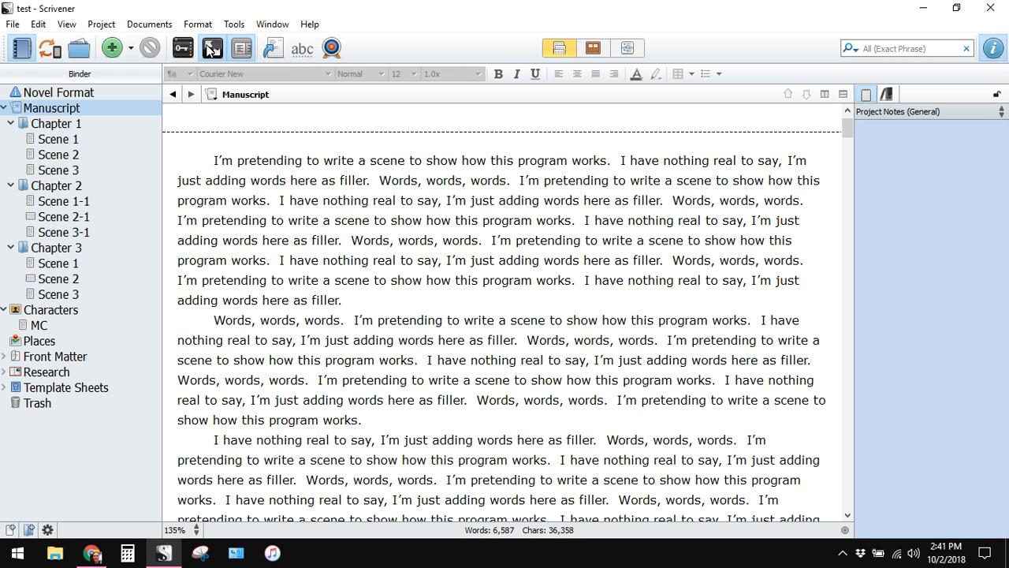
click(212, 49)
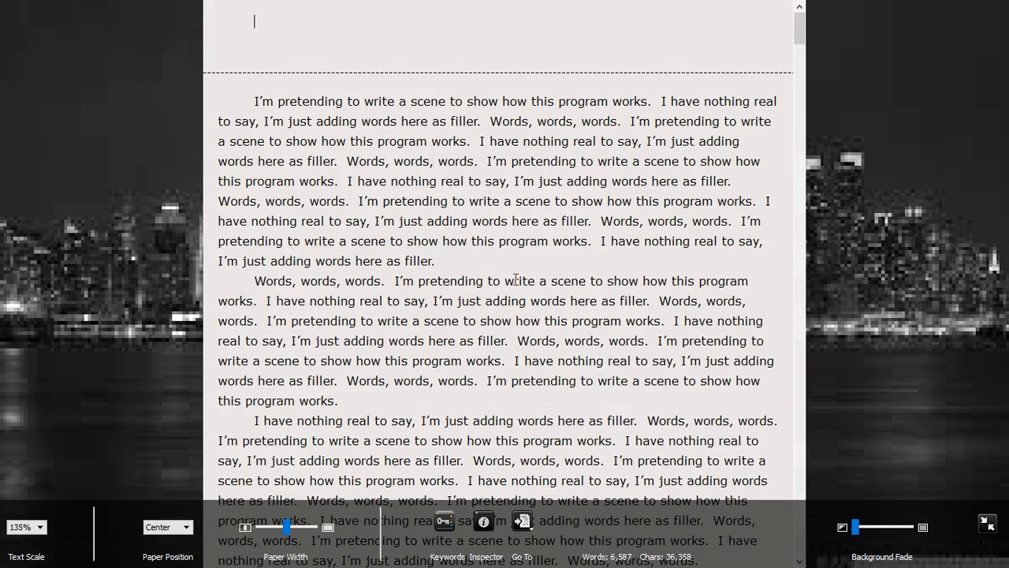
scroll(516, 312, down, 15)
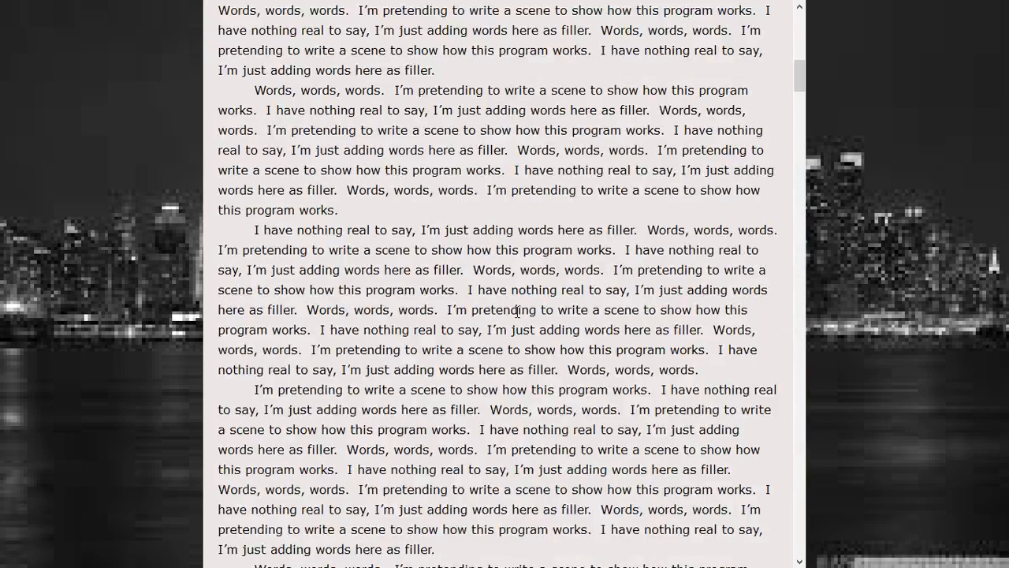
scroll(517, 311, down, 10)
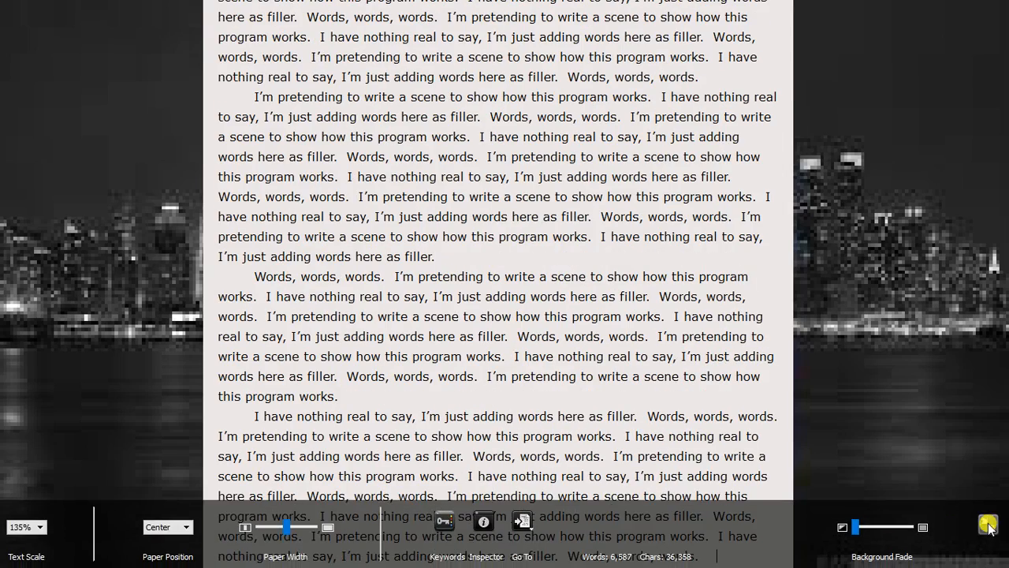
click(989, 527)
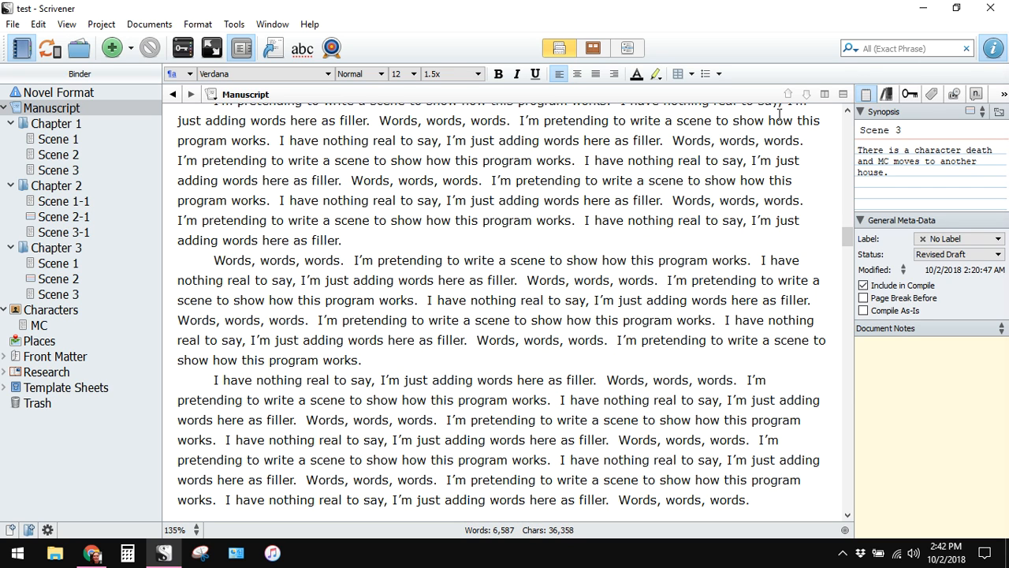
Step: Hide the inspector and split the editor vertically, slightly widening the pane that shows the manuscript text
click(995, 51)
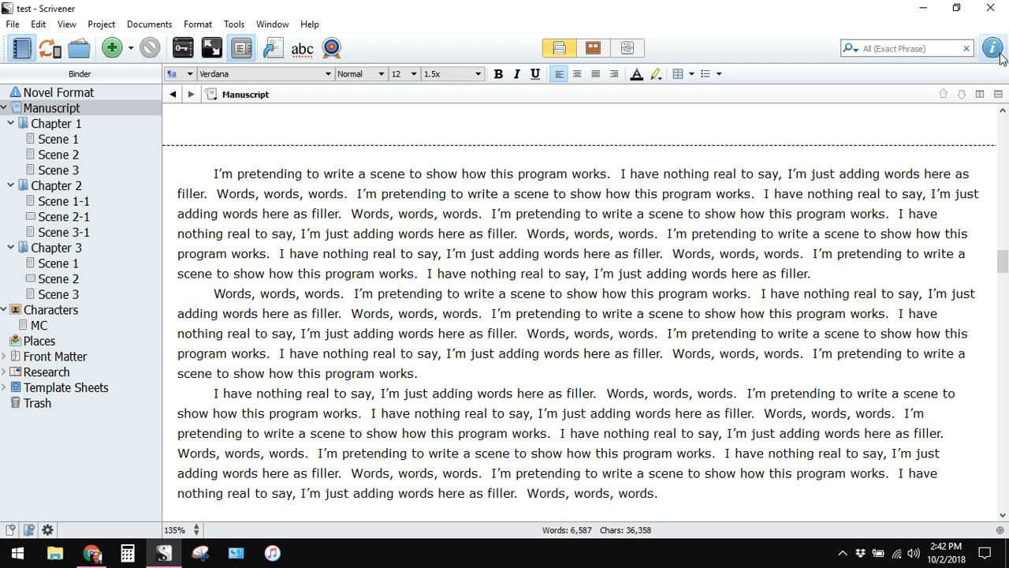
click(980, 94)
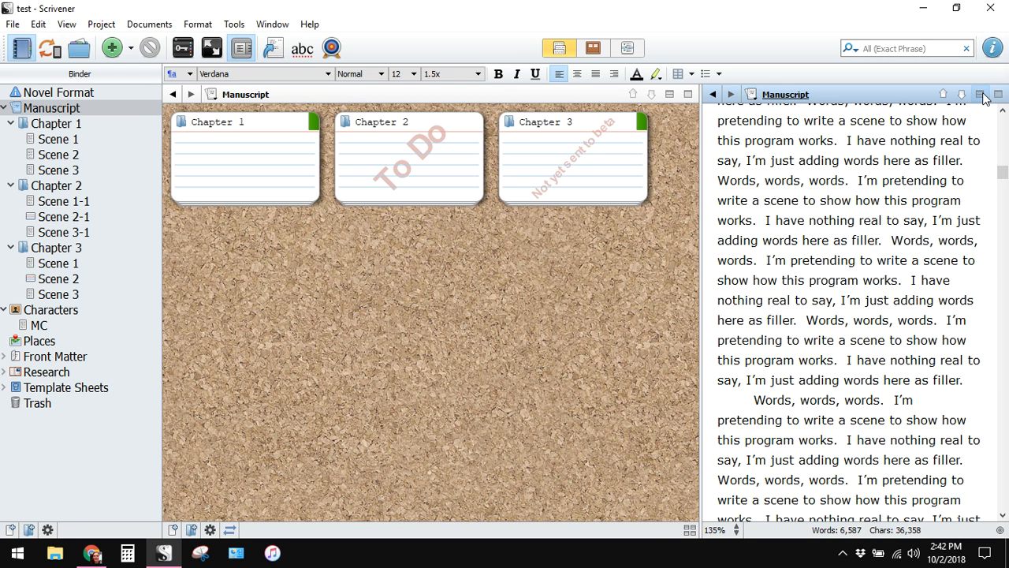
drag(699, 266, 691, 239)
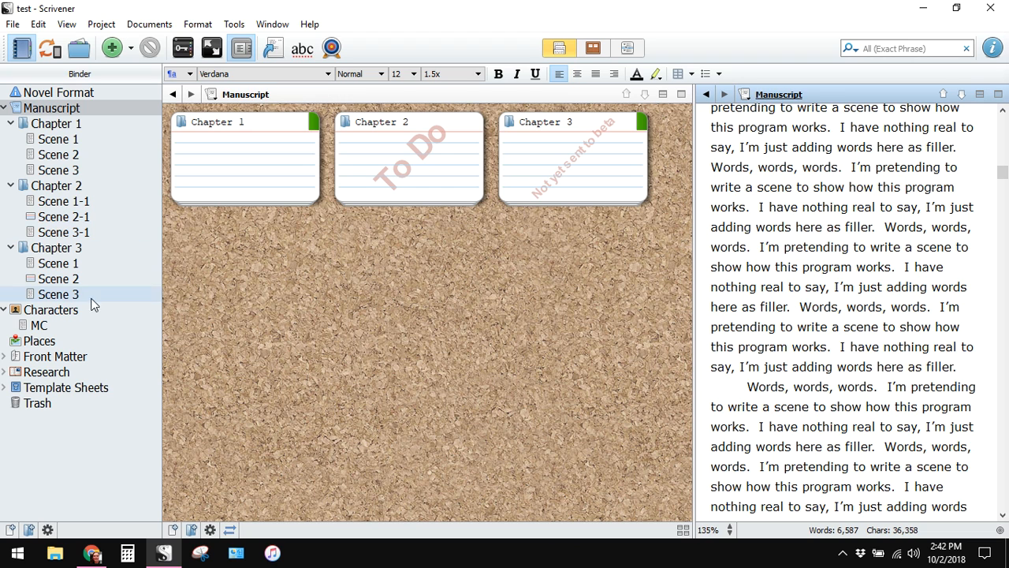
Step: Load the MC character sheet into the manuscript text pane and Scene 3 of Chapter 1 into the corkboard pane
click(49, 325)
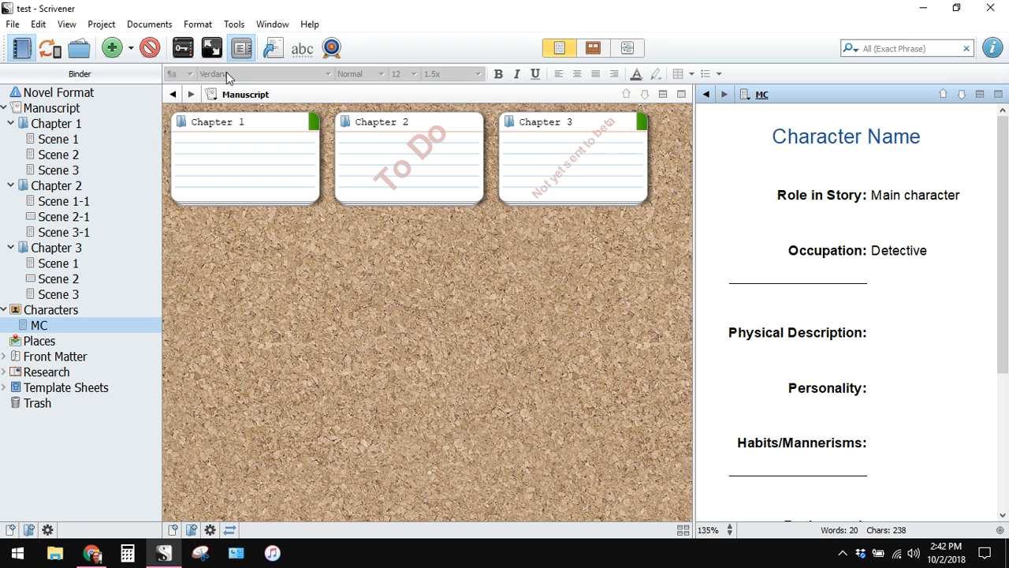
click(296, 95)
click(59, 156)
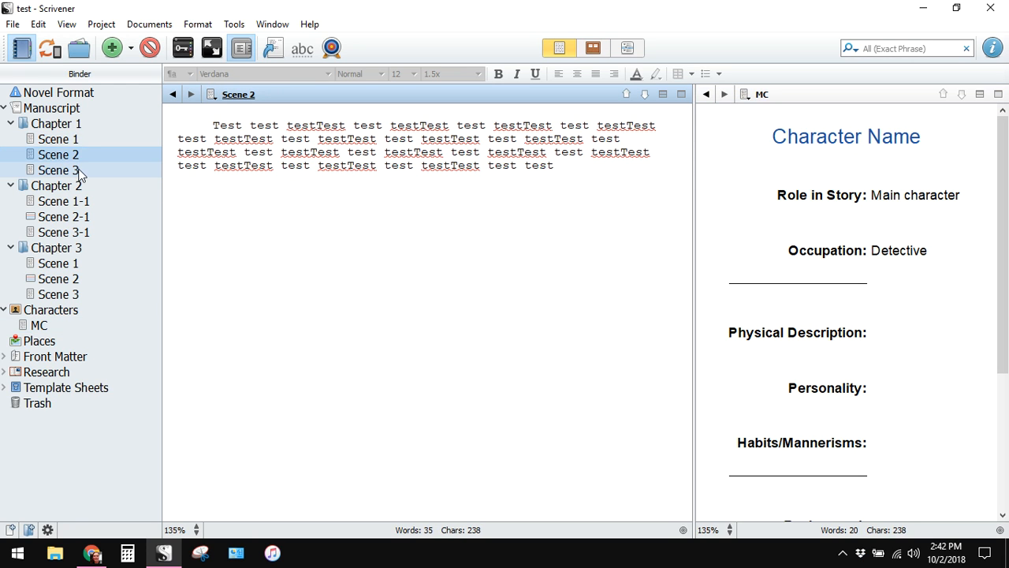
click(57, 170)
Step: Skim Scene 3 beside the character sheet, compare the horizontal split layout, and return to the vertical split
scroll(361, 317, up, 10)
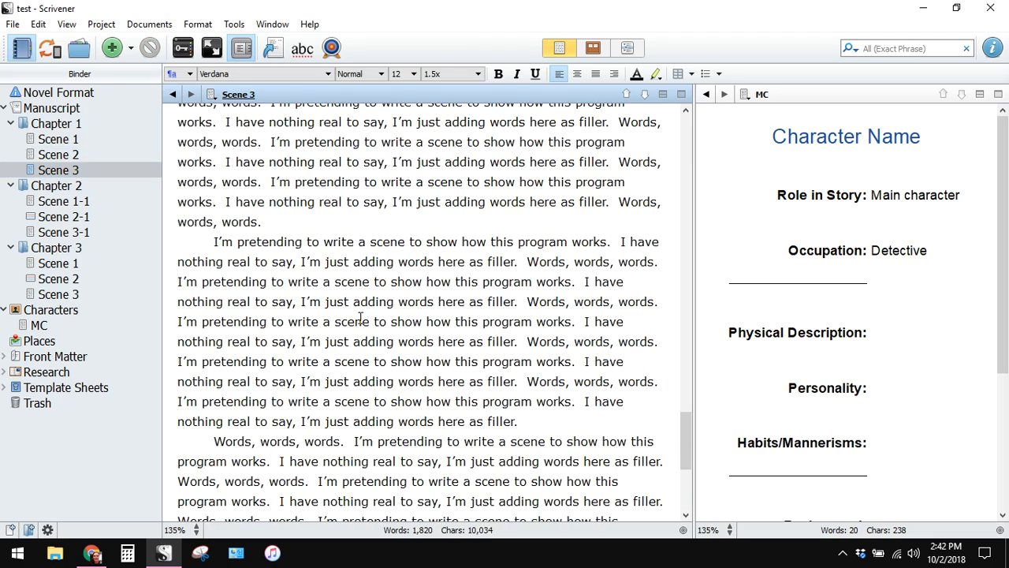
scroll(360, 317, down, 4)
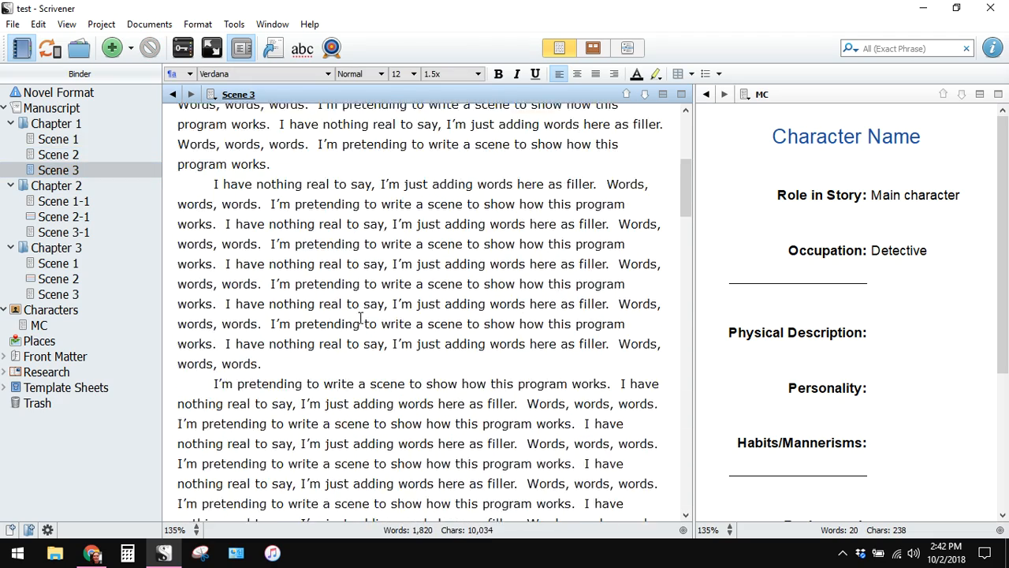
scroll(360, 317, up, 5)
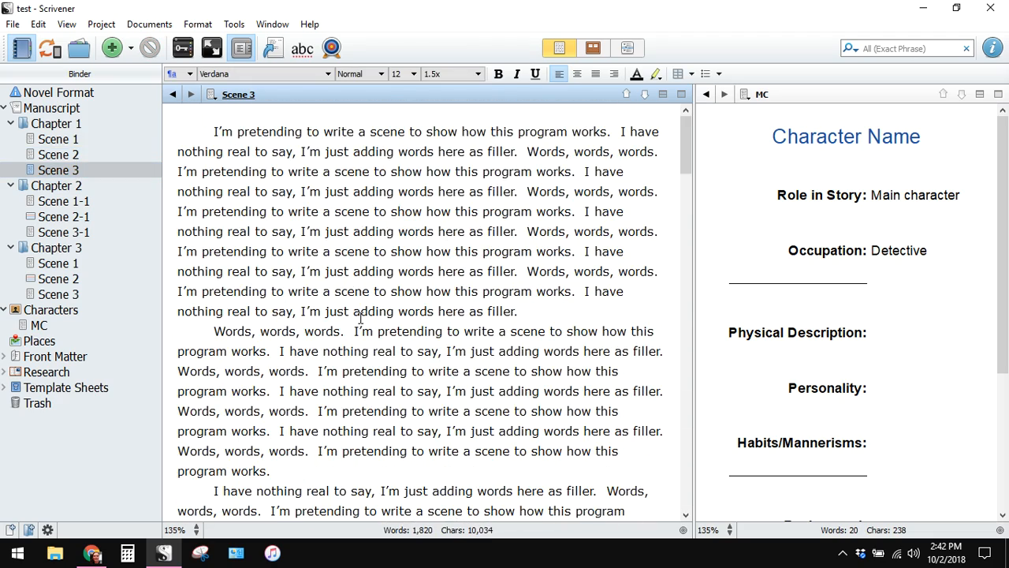
click(979, 94)
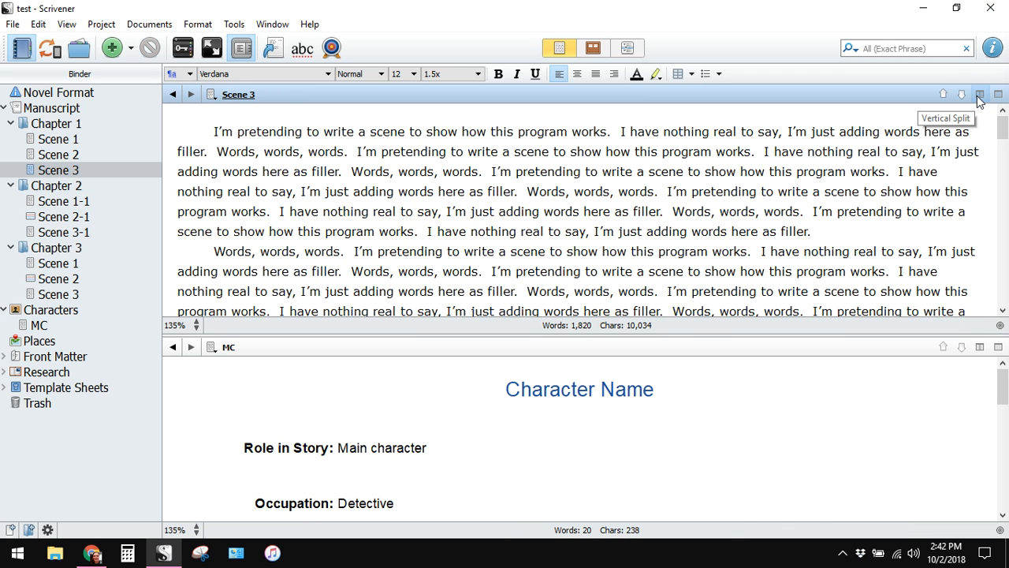
click(979, 96)
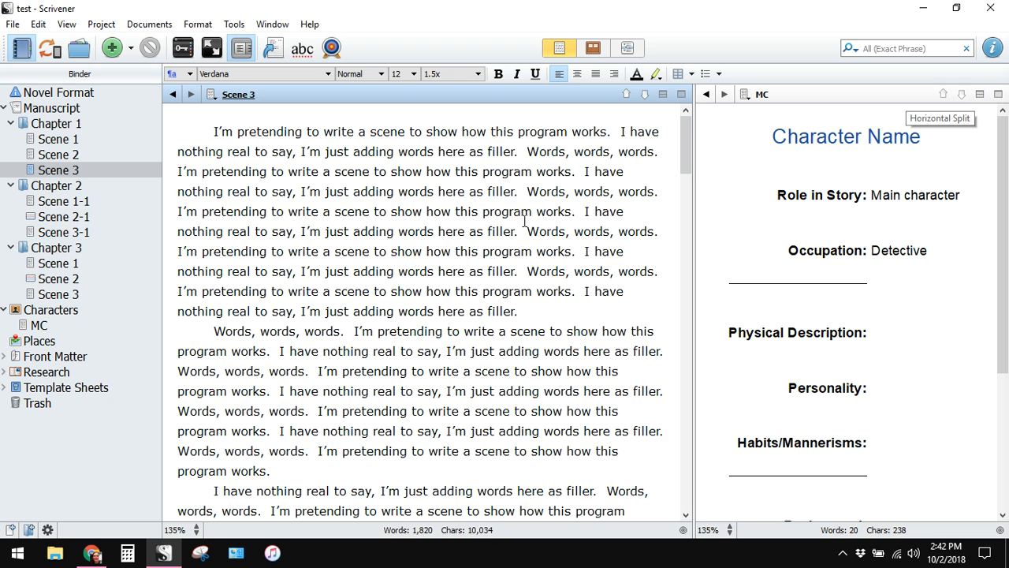